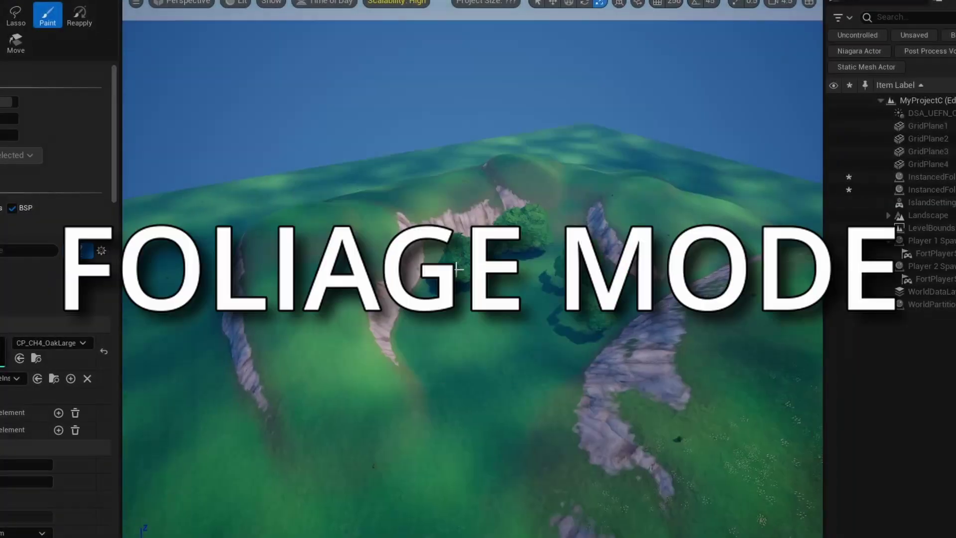
left_click_drag(449, 289, 516, 348)
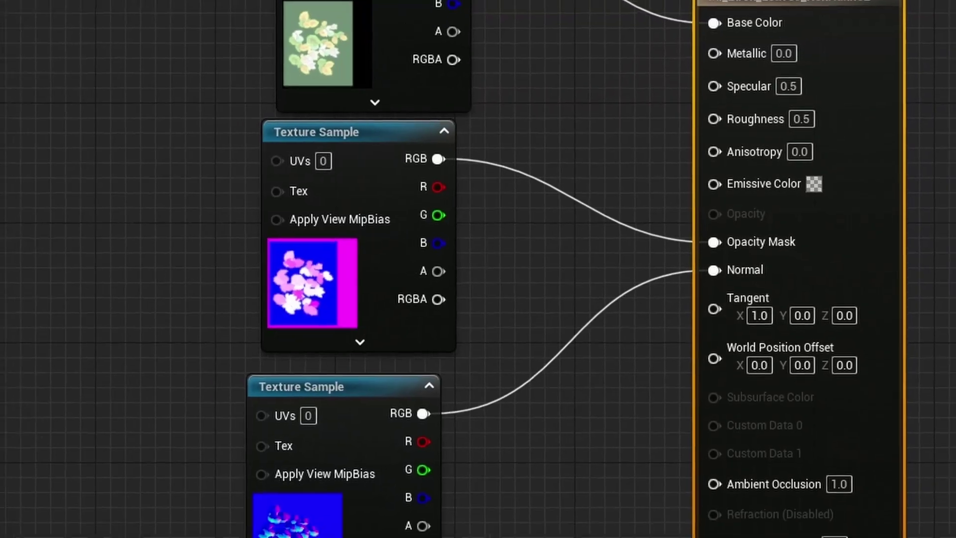
left_click(52, 392)
type("two sided")
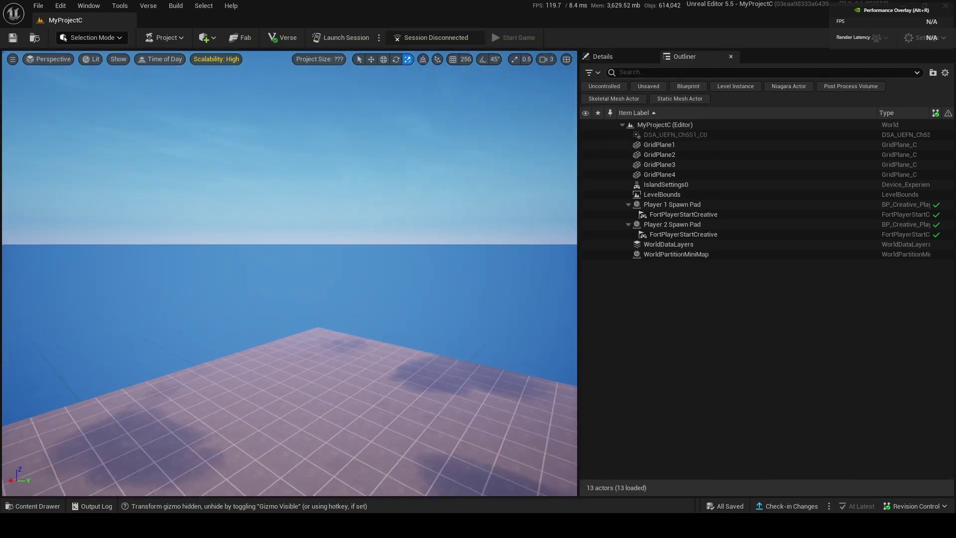
right_click_drag(289, 272, 448, 288)
key("w")
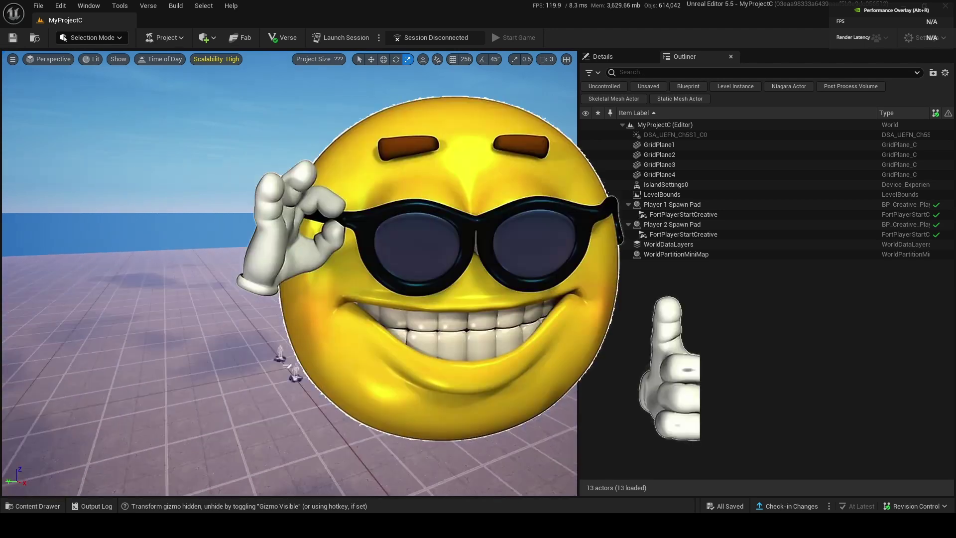
right_click_drag(234, 269, 244, 235)
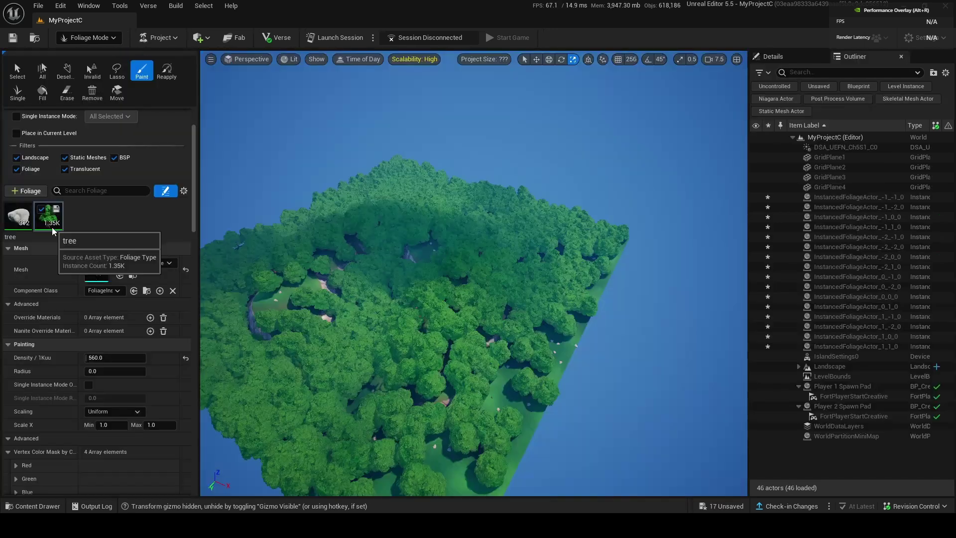
mouse_move(473, 273)
right_mouse_down()
mouse_move(488, 267)
mouse_move(458, 273)
mouse_move(490, 269)
mouse_move(511, 244)
right_mouse_up()
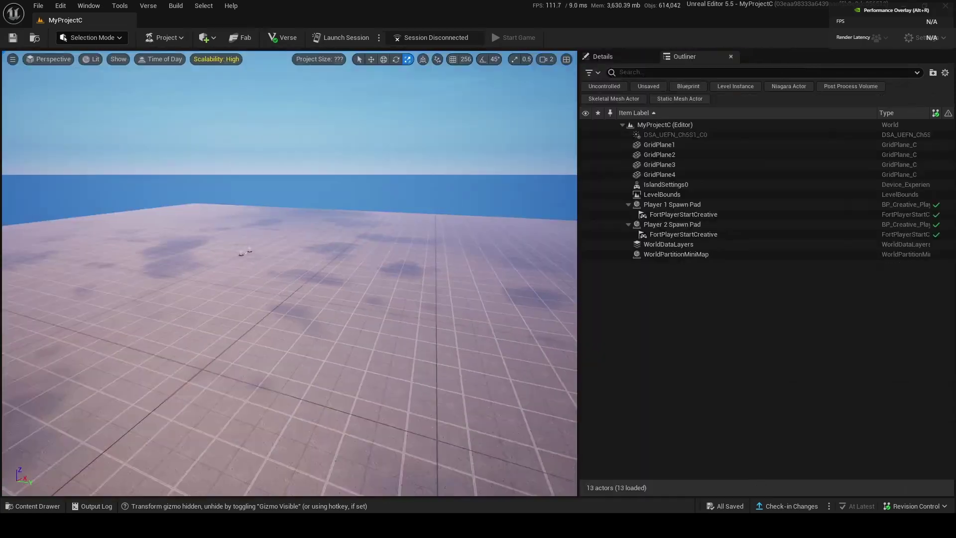
Switch the editor from Selection mode to Landscape mode for the empty grid level.
right_click_drag(289, 274, 184, 266)
scroll(289, 273, "down", 2)
right_click_drag(234, 224, 282, 231)
scroll(282, 231, "up", 1)
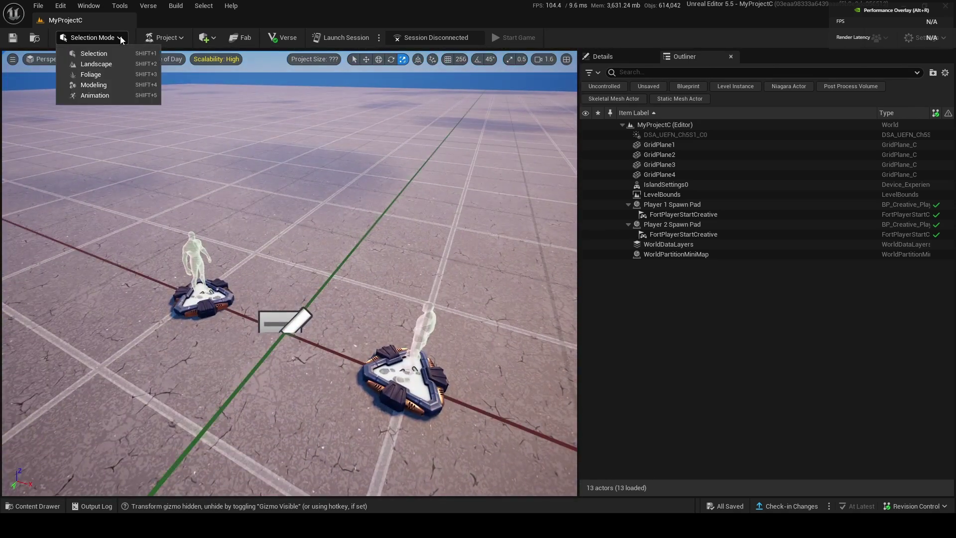
left_click(114, 63)
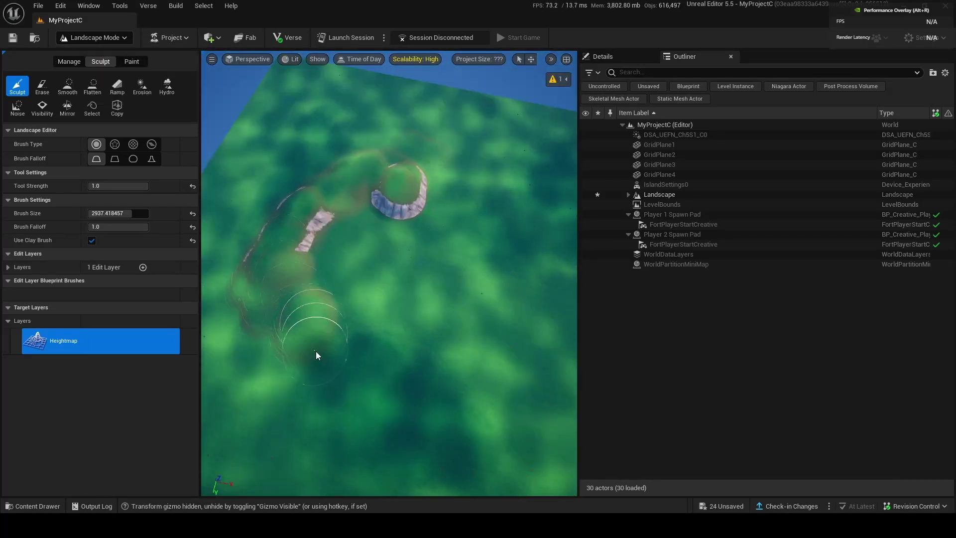
Leave Landscape mode and activate Foliage mode for the sculpted terrain.
left_click(95, 38)
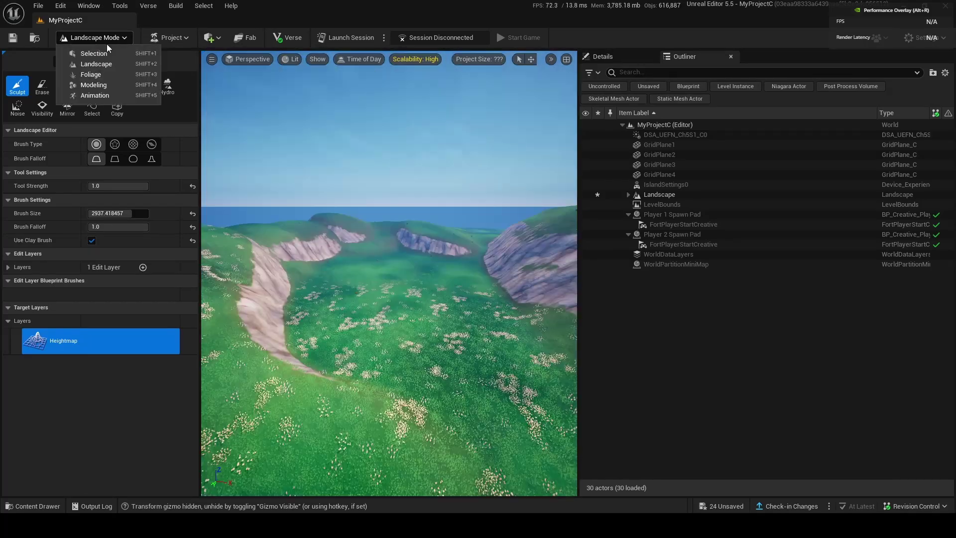
left_click(119, 44)
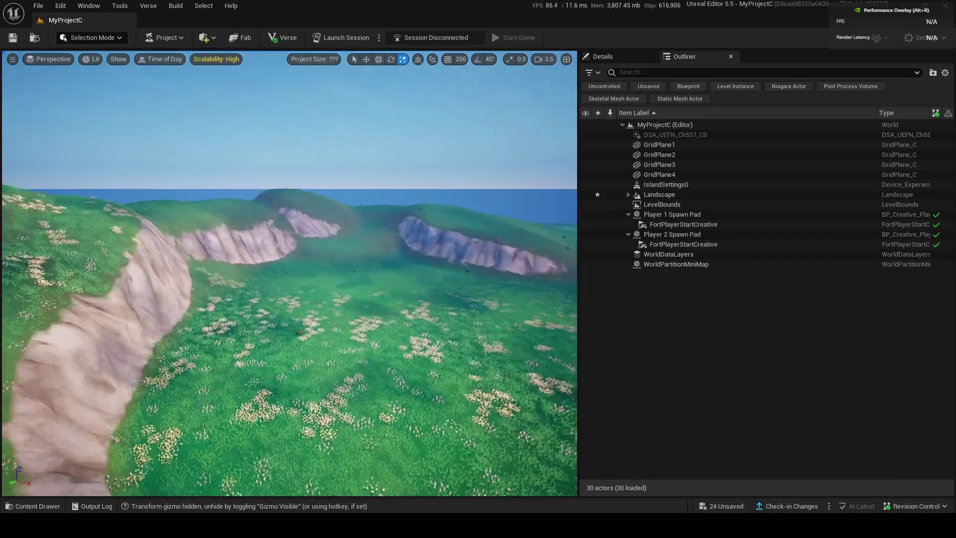
right_click_drag(359, 240, 468, 246)
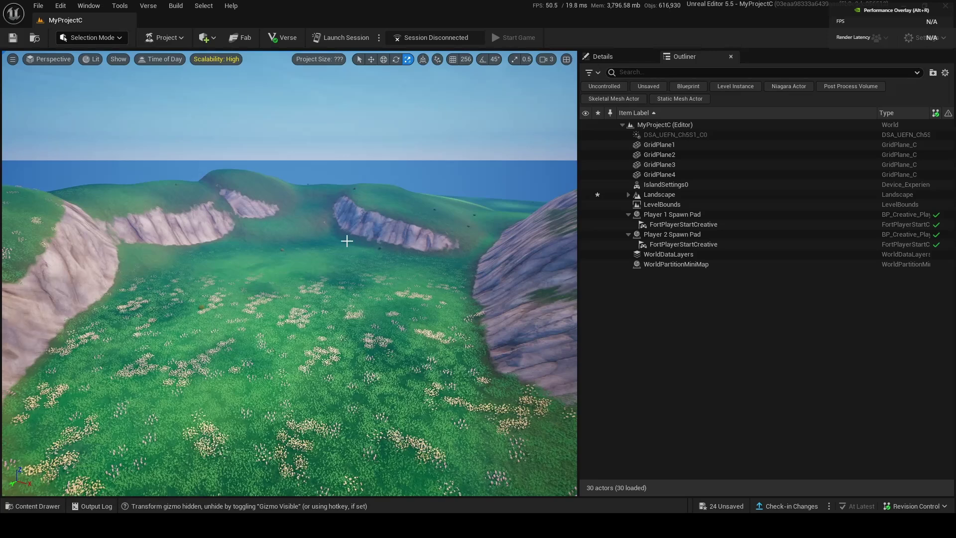
left_click(82, 38)
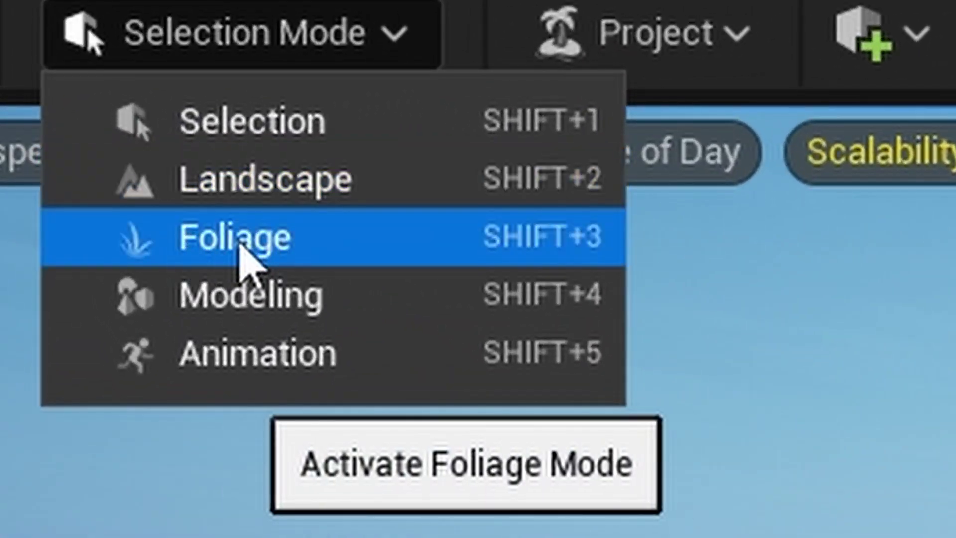
left_click(239, 244)
mouse_move(334, 206)
right_mouse_down()
mouse_move(333, 194)
mouse_move(329, 249)
mouse_move(373, 236)
right_mouse_up()
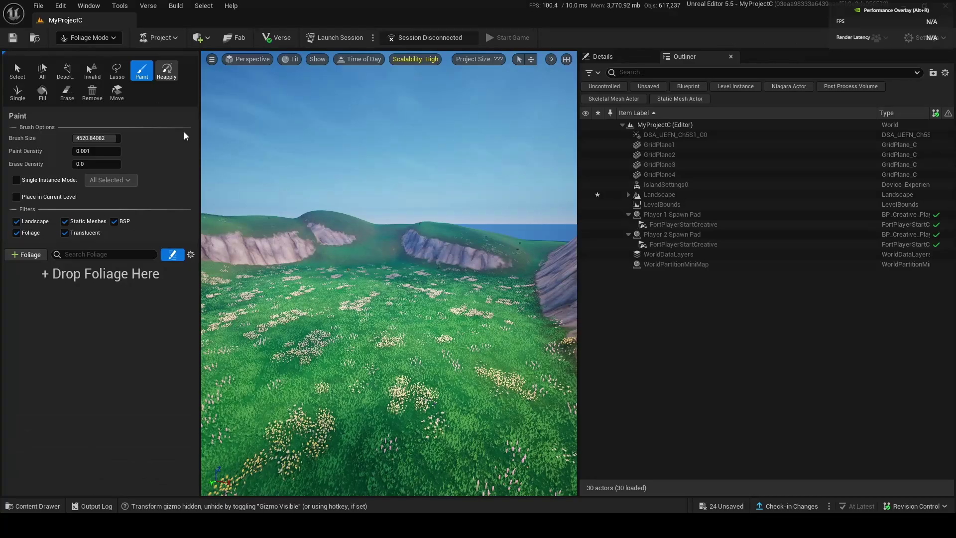
right_click_drag(717, 533, 632, 453)
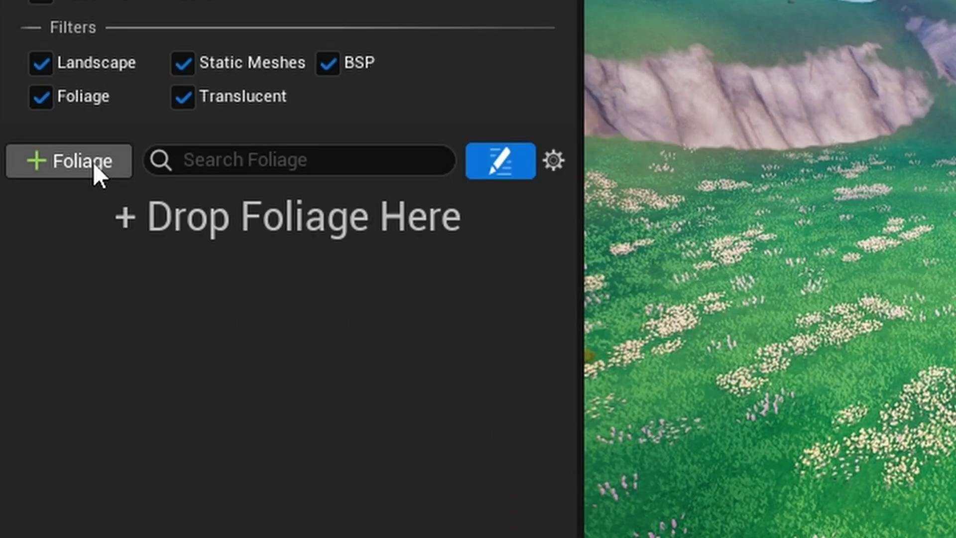
Create a new Static Mesh Foliage asset named "tree" in the MyProjectC Content folder.
left_click(95, 158)
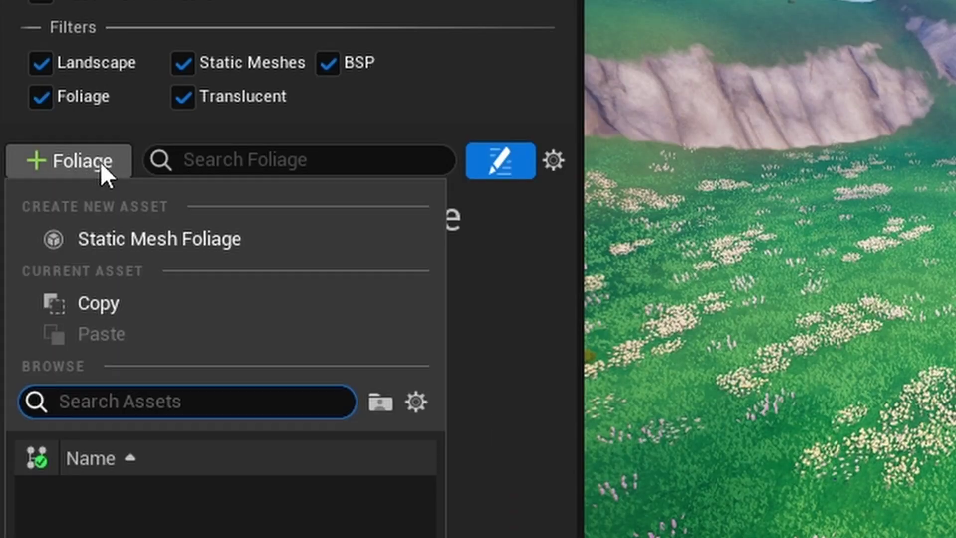
left_click(115, 241)
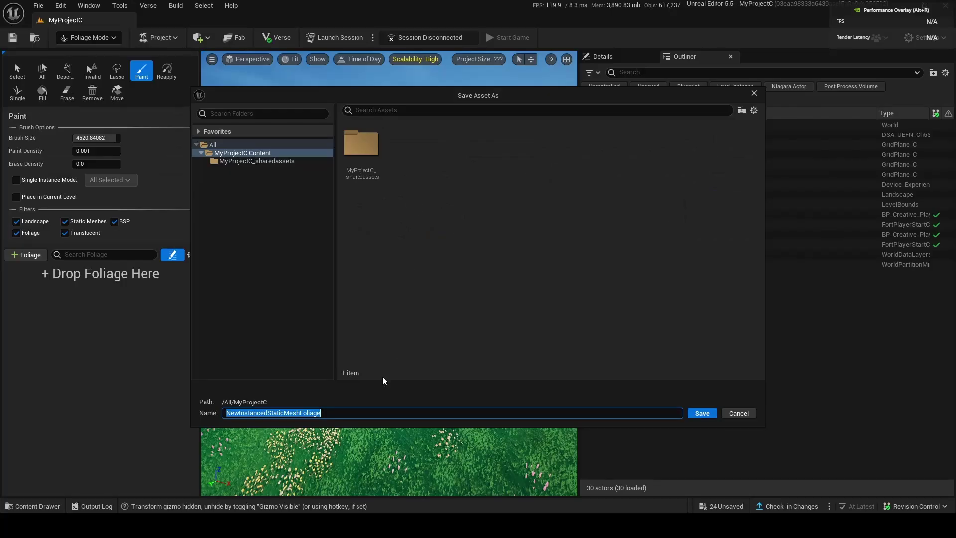
key("BackSpace")
type("tree")
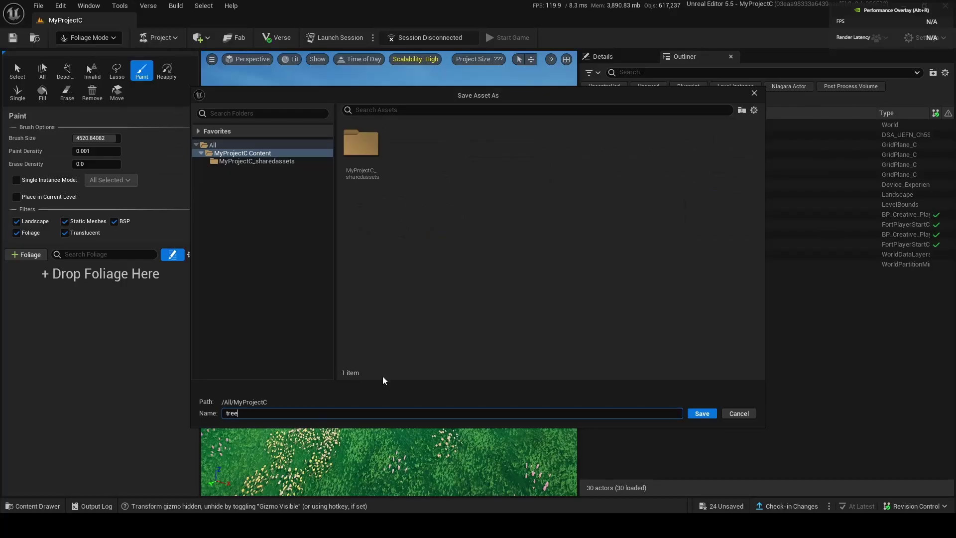
key("Return")
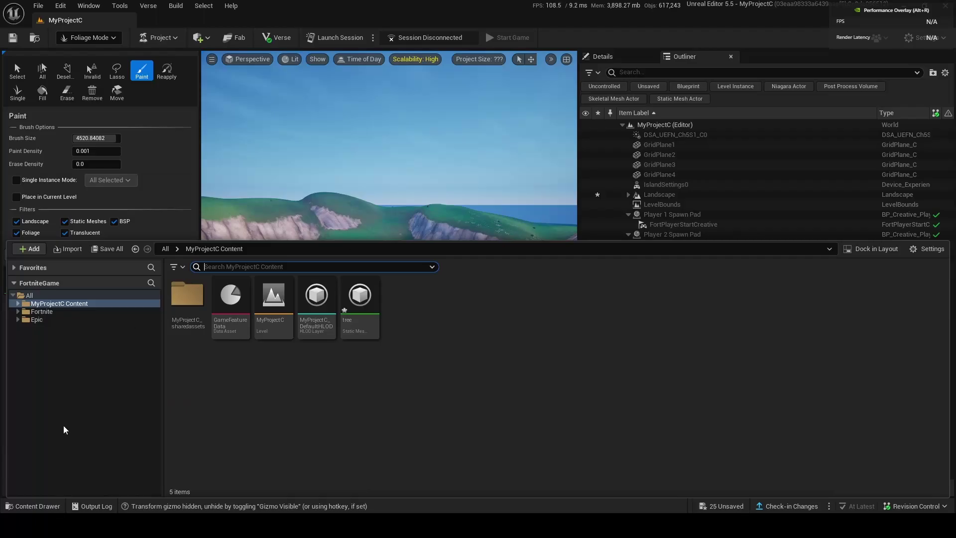
Open the tree foliage asset and set its collision preset to BlockAll.
double_click(369, 306)
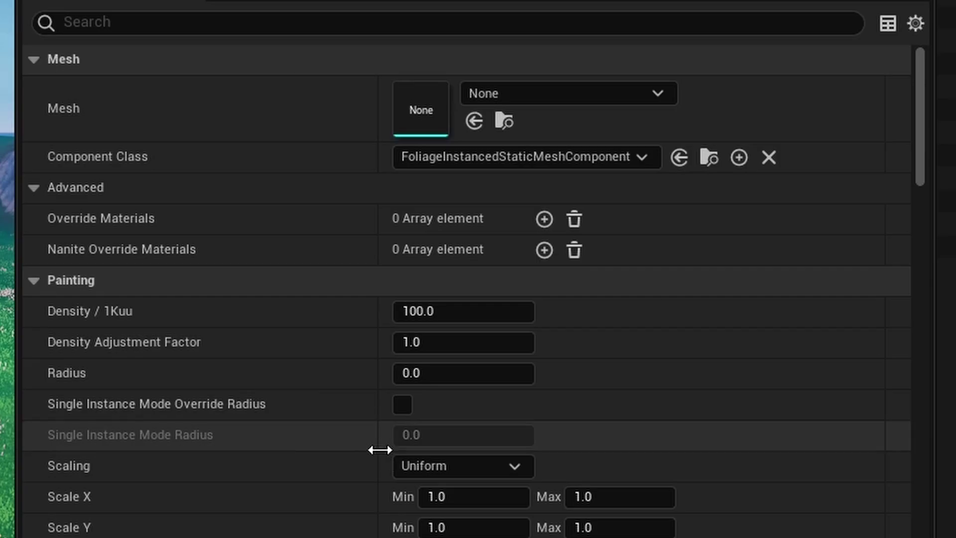
scroll(378, 448, "down", 5)
scroll(390, 437, "down", 20)
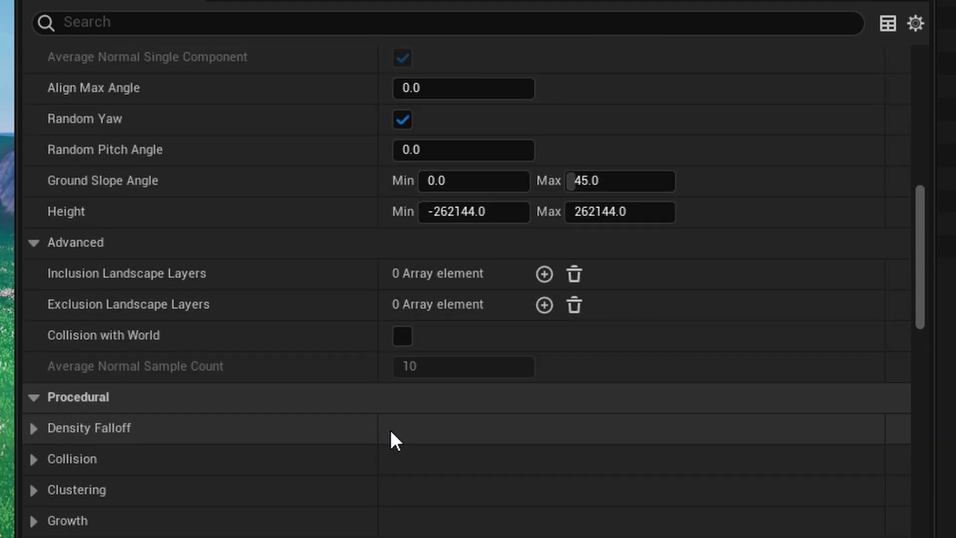
scroll(390, 433, "up", 10)
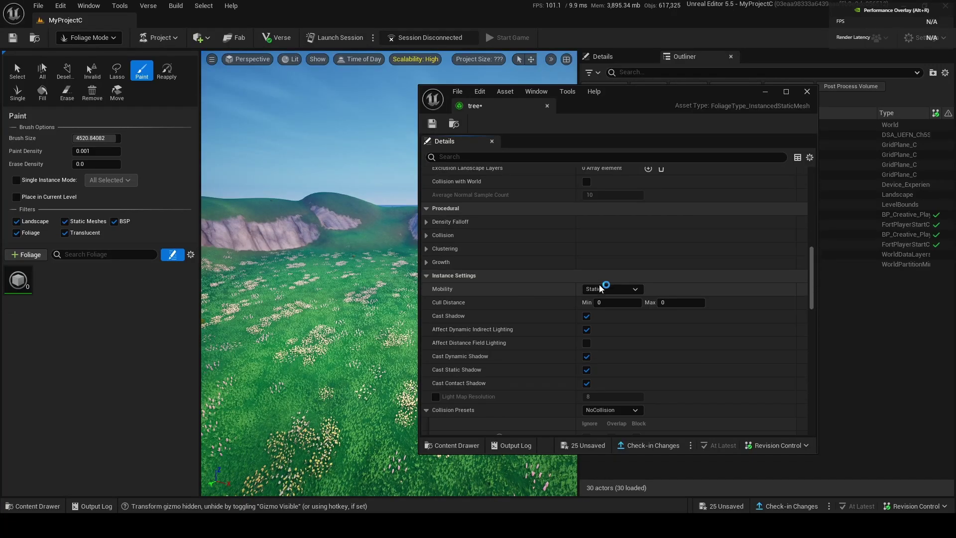
scroll(600, 287, "down", 5)
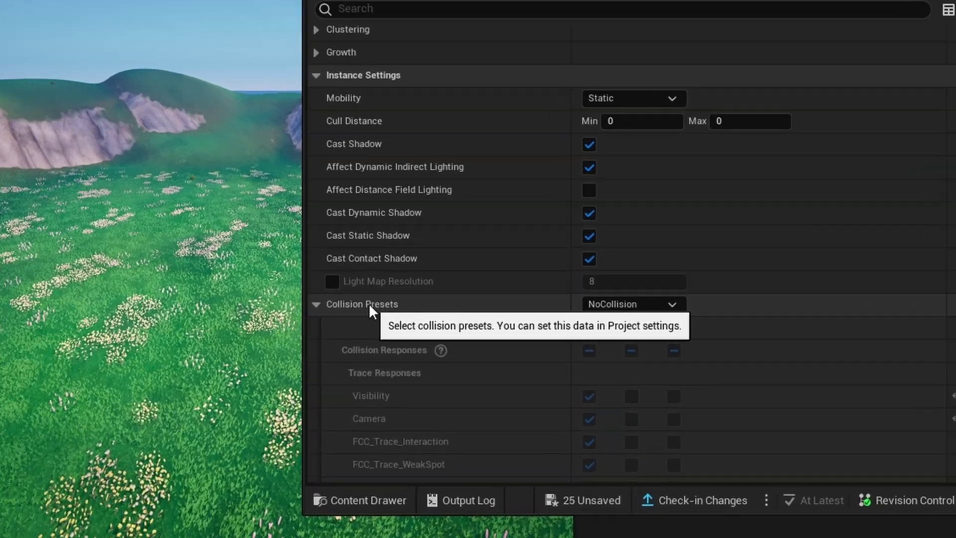
left_click(649, 308)
left_click(648, 309)
left_click(649, 310)
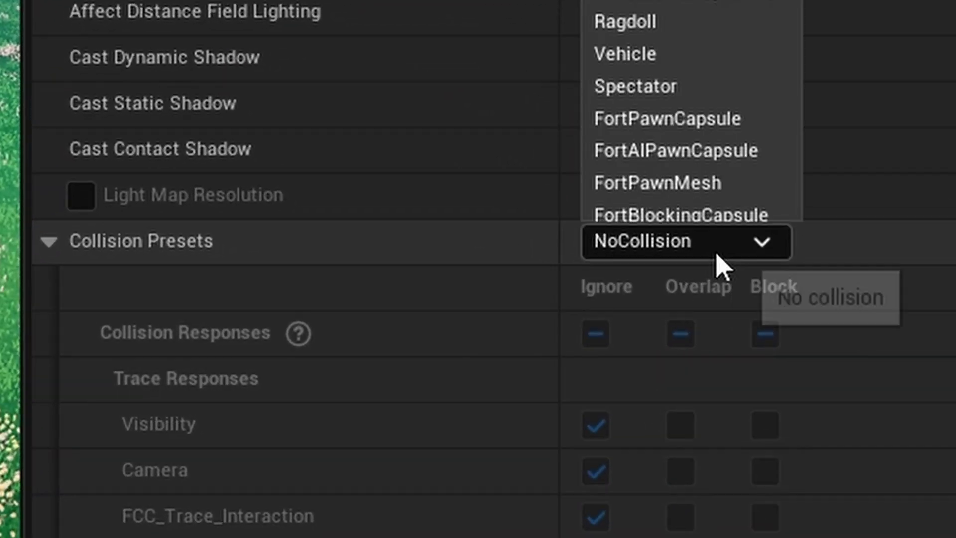
left_click(717, 254)
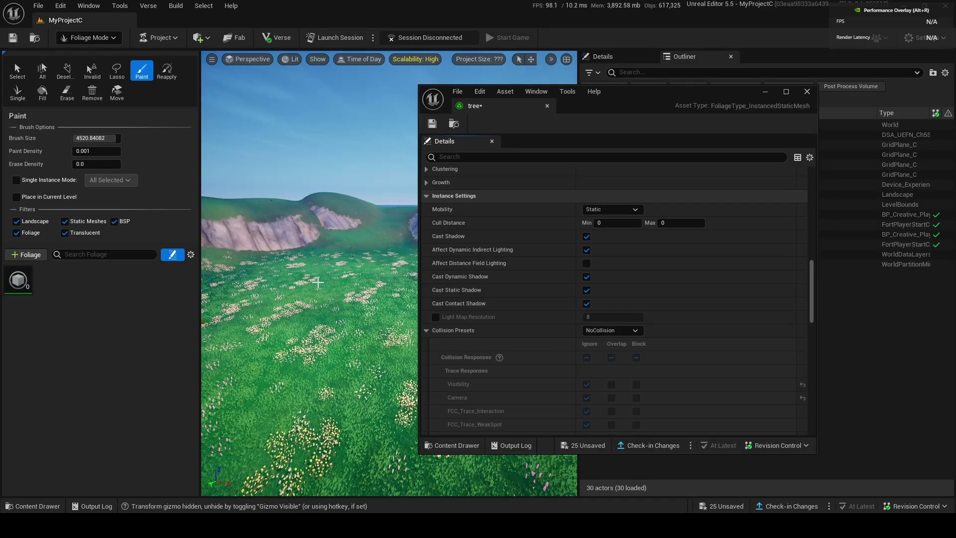
left_click(618, 334)
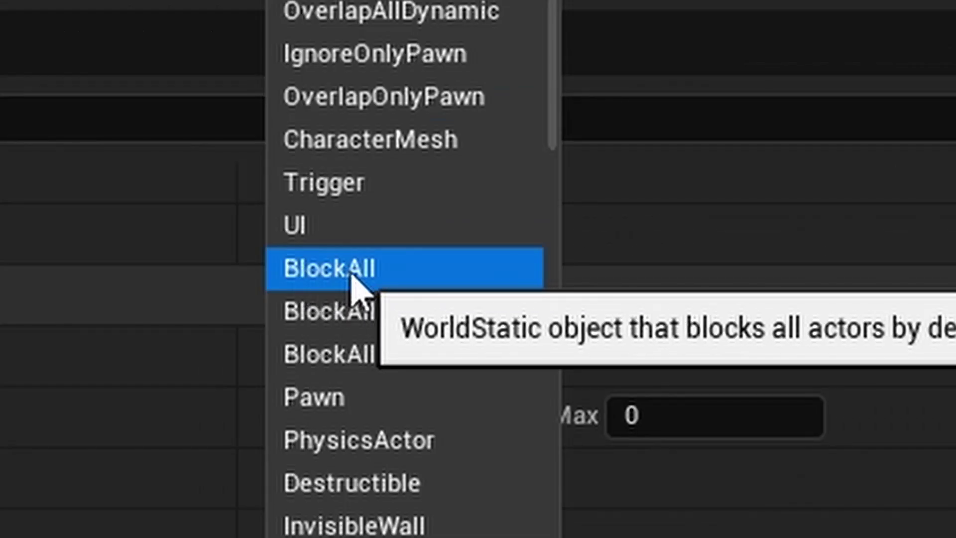
left_click(599, 191)
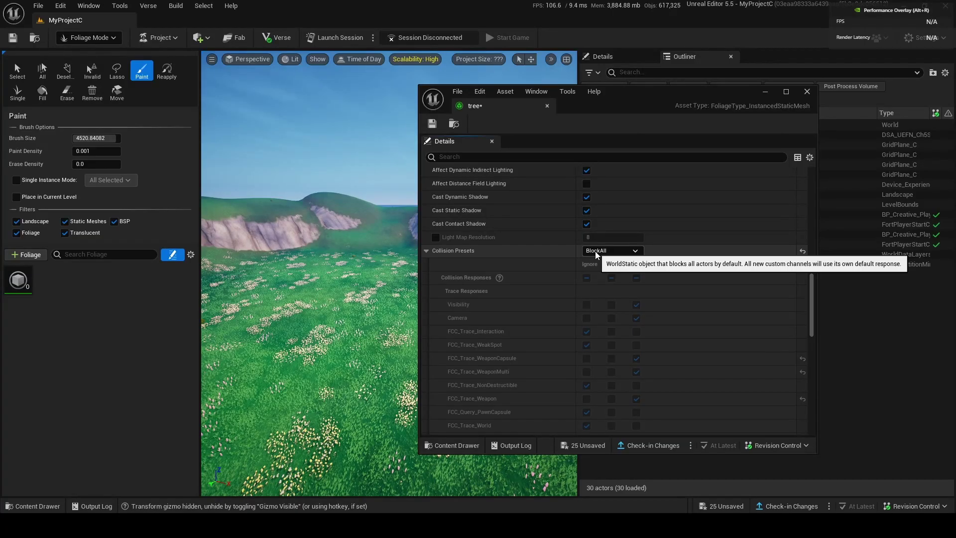
Assign the Oak Large 01 static mesh to the tree foliage asset and save all unsaved changes.
scroll(689, 292, "up", 10)
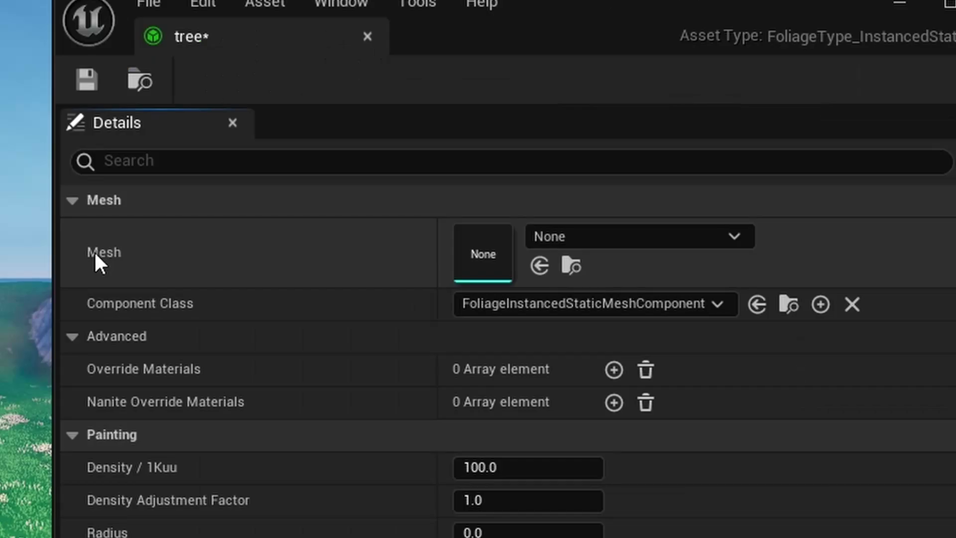
left_click(559, 230)
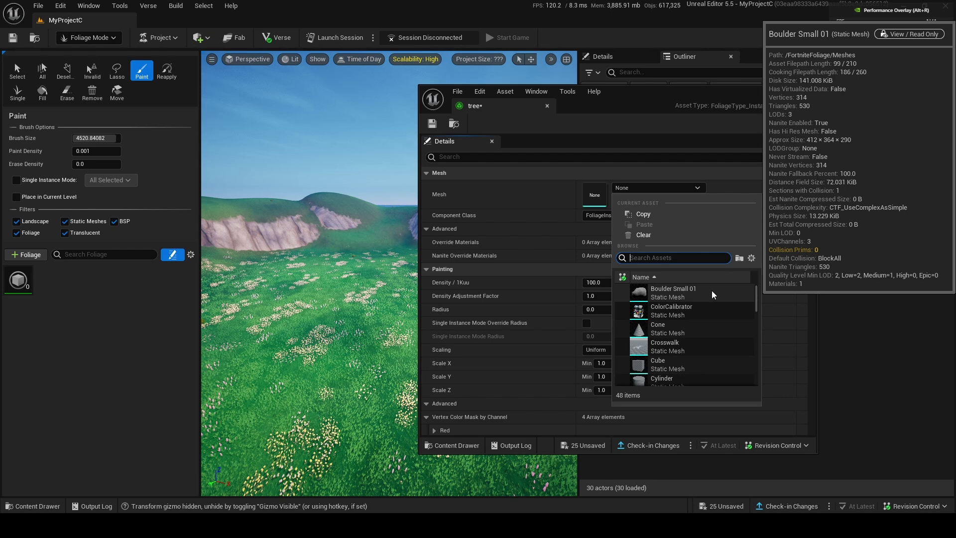
type("oak")
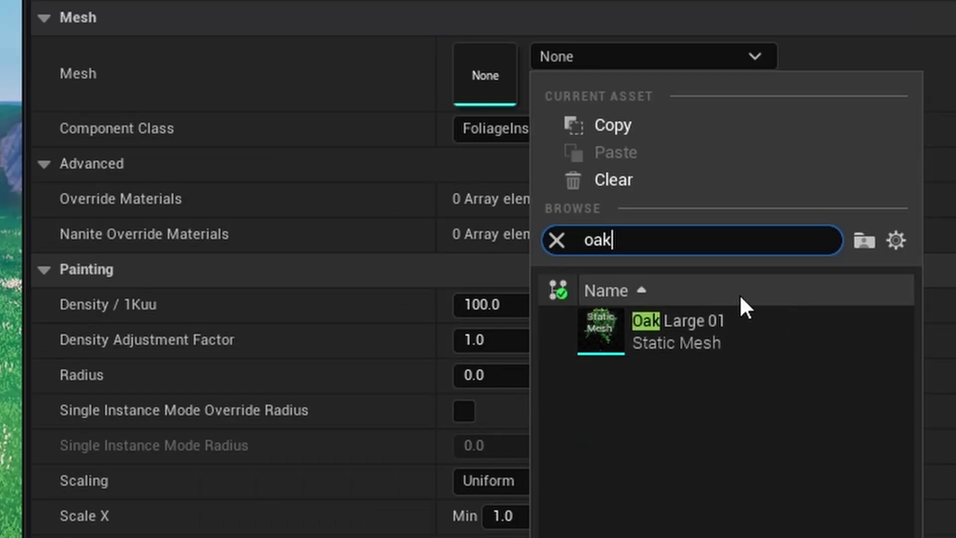
left_click(687, 290)
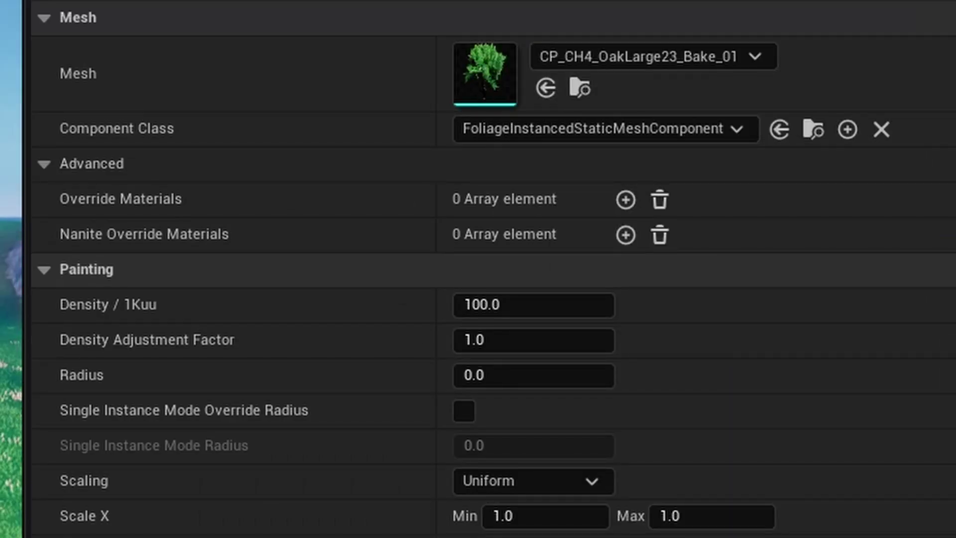
left_click(577, 444)
left_click(557, 373)
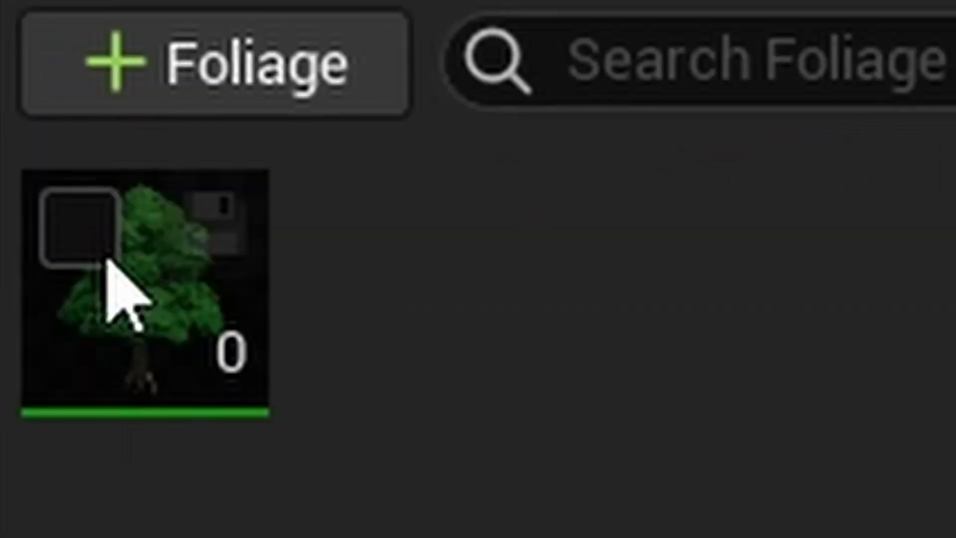
Enable the tree foliage type for painting and paint a first group of oaks in the valley between the cliffs.
left_click(107, 258)
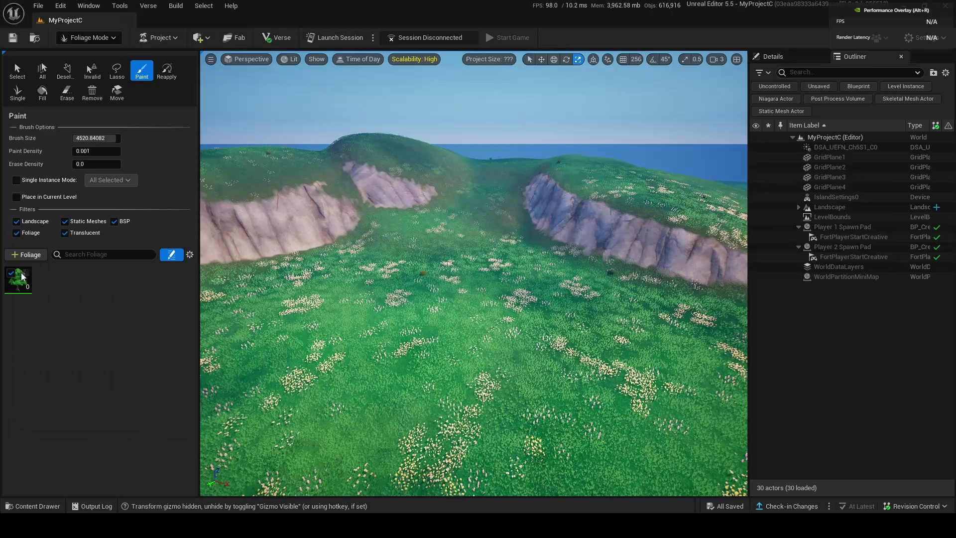
scroll(96, 342, "down", 15)
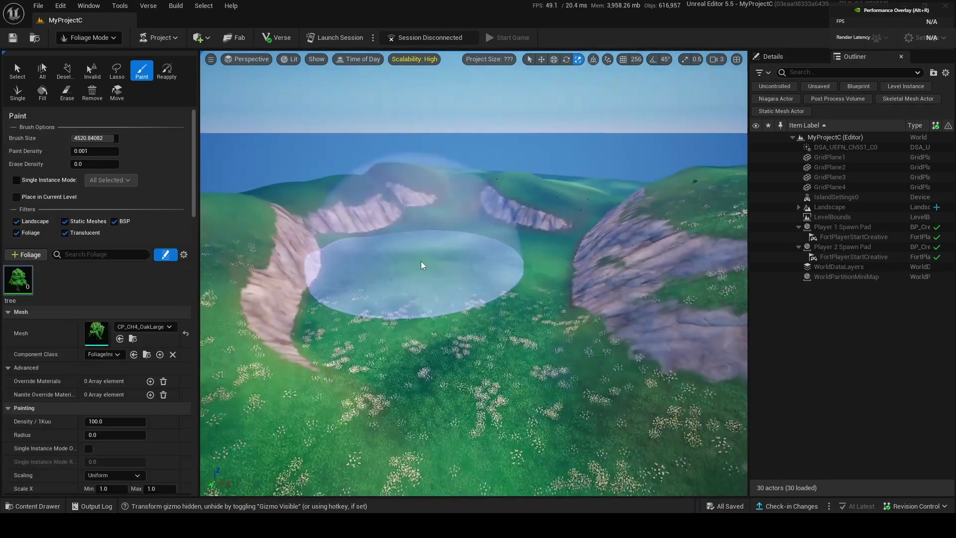
mouse_move(444, 271)
right_mouse_down()
mouse_move(444, 230)
mouse_move(444, 270)
mouse_move(478, 273)
mouse_move(461, 269)
mouse_move(461, 282)
right_mouse_up()
left_click(452, 268)
scroll(461, 269, "up", 3)
mouse_move(461, 270)
left_mouse_down()
mouse_move(476, 255)
mouse_move(513, 354)
left_mouse_up()
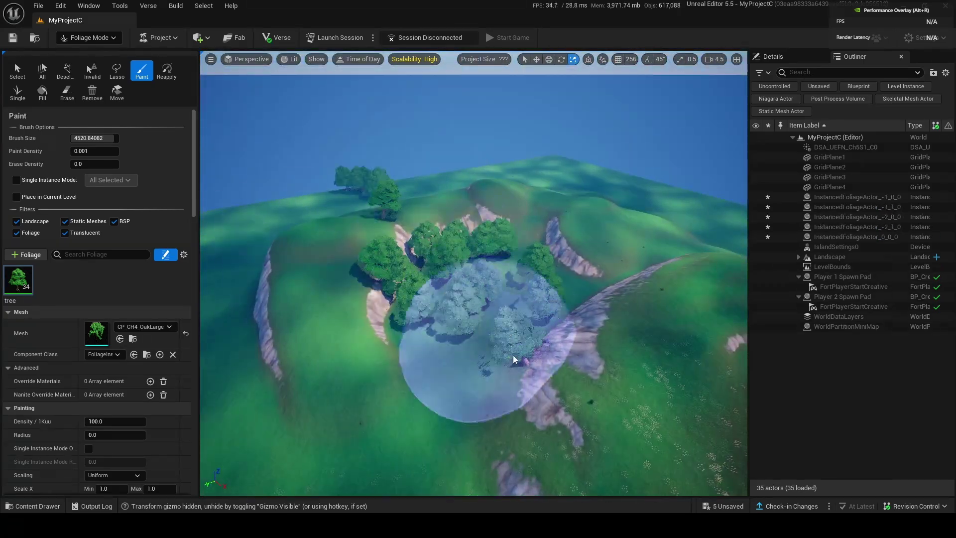
Paint oak trees across the rest of the landscape and deselect the tree foliage type.
right_click_drag(513, 354, 513, 398)
mouse_move(513, 354)
left_mouse_down()
mouse_move(408, 173)
mouse_move(508, 352)
left_mouse_up()
right_click_drag(508, 352, 508, 314)
mouse_move(508, 352)
left_mouse_down()
mouse_move(448, 359)
mouse_move(565, 219)
left_mouse_up()
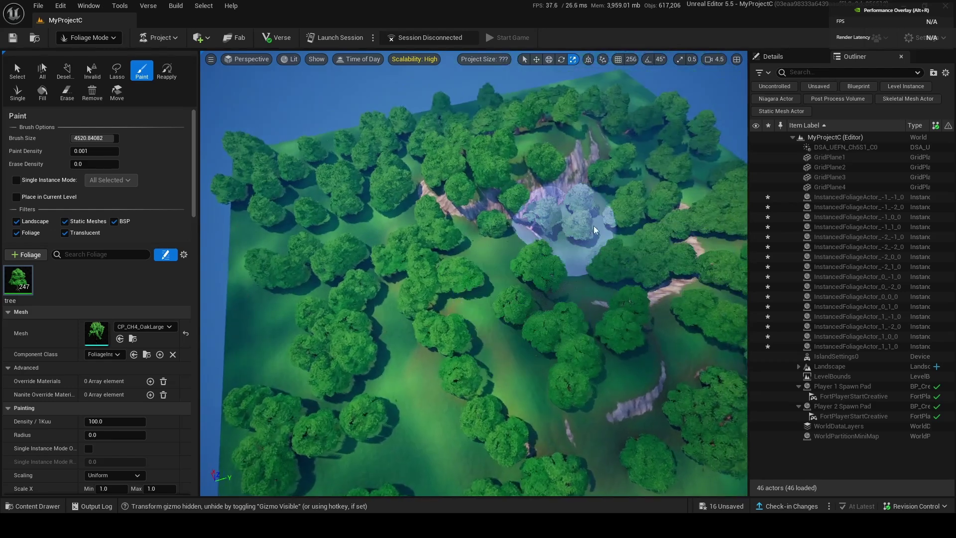
mouse_move(565, 219)
right_mouse_down()
mouse_move(642, 224)
mouse_move(697, 269)
mouse_move(565, 164)
mouse_move(548, 169)
mouse_move(578, 194)
mouse_move(565, 165)
mouse_move(518, 200)
mouse_move(508, 189)
right_mouse_up()
left_click(565, 222)
scroll(565, 222, "down", 5)
left_click(75, 282)
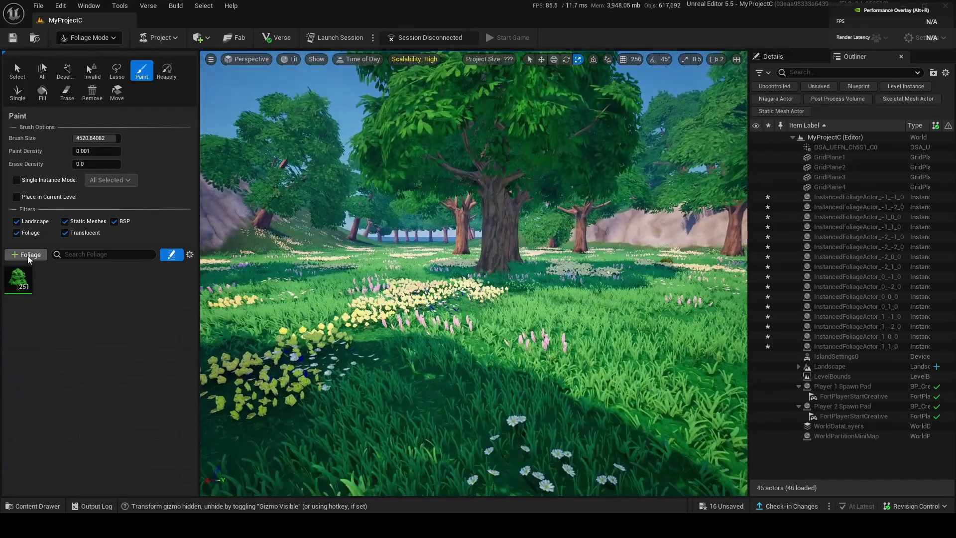
Create a new static mesh foliage type and save it as rock in the project content folder.
left_click(27, 255)
left_click(94, 280)
type("rock")
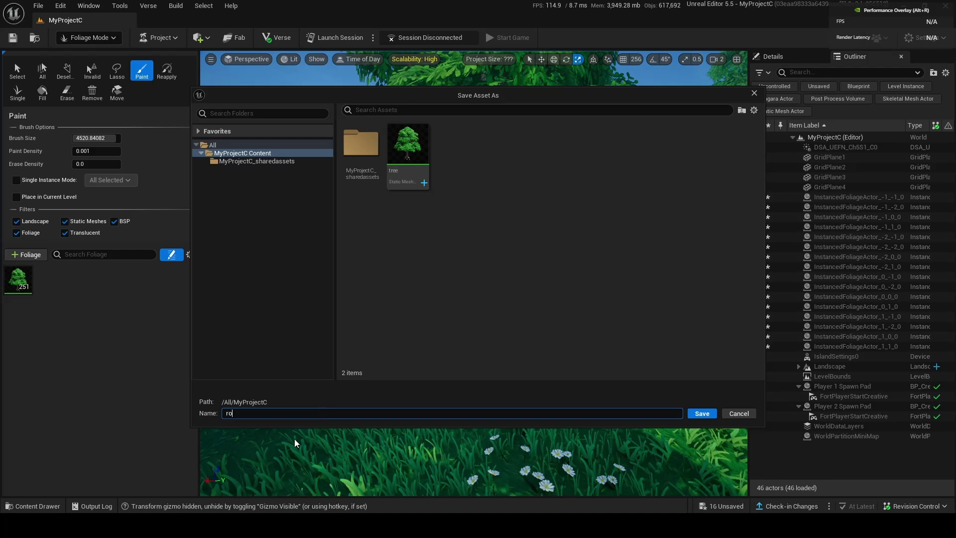
key("Return")
Assign the CP_CH4_Rock_Boulder_Small_C_01 mesh to the rock foliage type and return to the level.
left_click(445, 102)
type("rock")
key("Return")
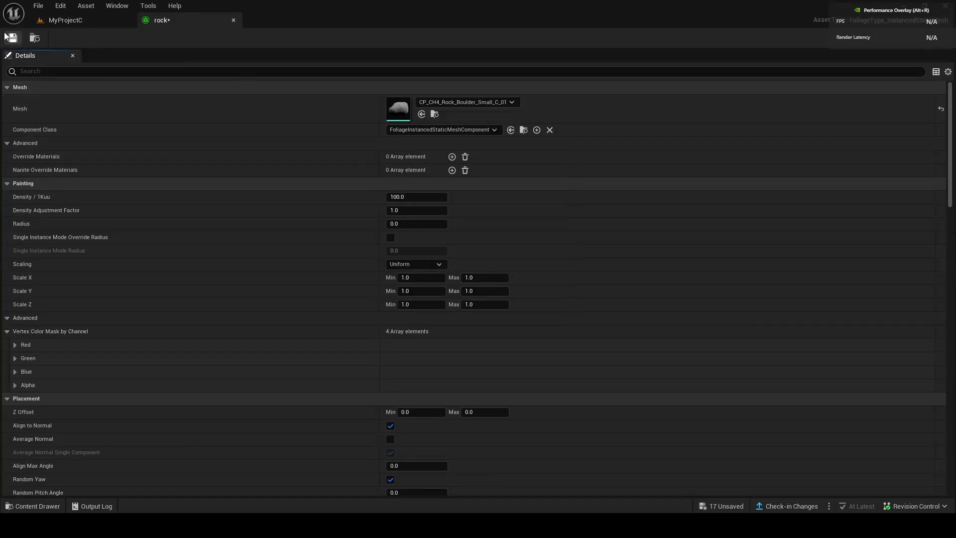
left_click(85, 16)
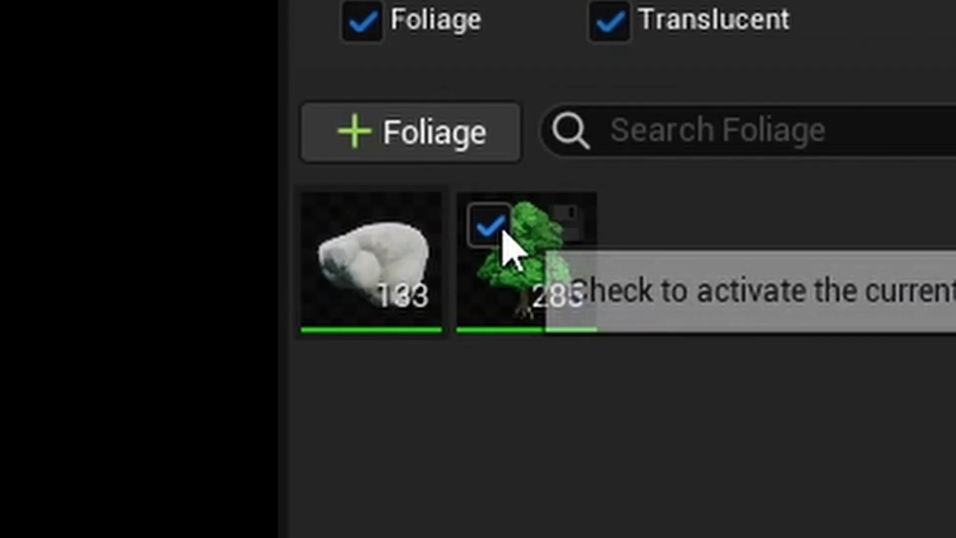
Toggle which foliage types are active and paint more rocks and oak trees until they cover the landscape.
left_click(489, 227)
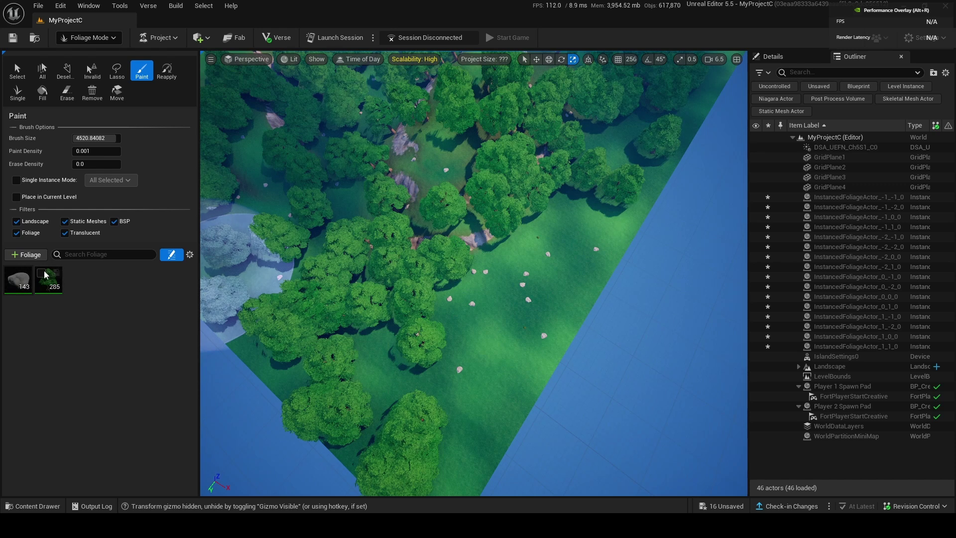
left_click_drag(491, 277, 522, 329)
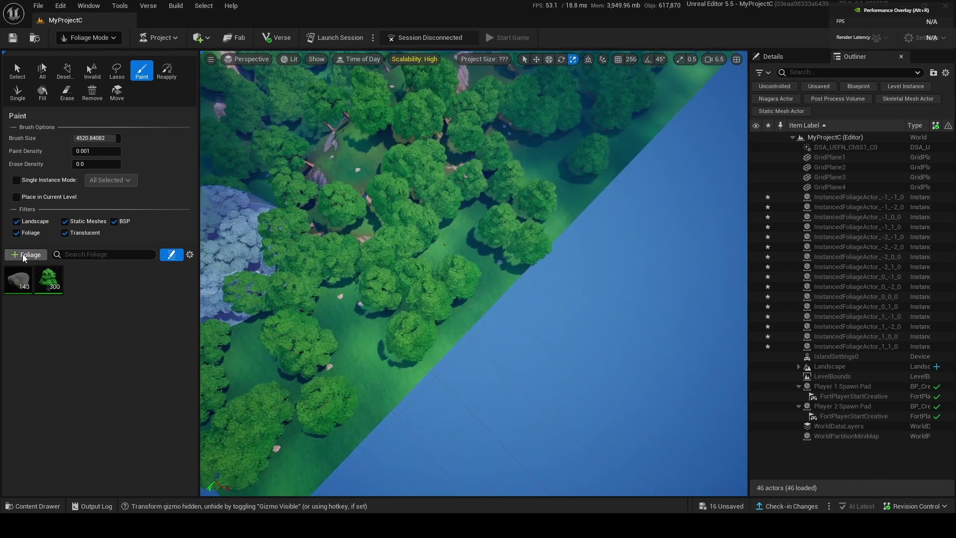
left_click(14, 273)
left_click(514, 234)
mouse_move(438, 258)
right_mouse_down()
mouse_move(514, 234)
mouse_move(588, 234)
right_mouse_up()
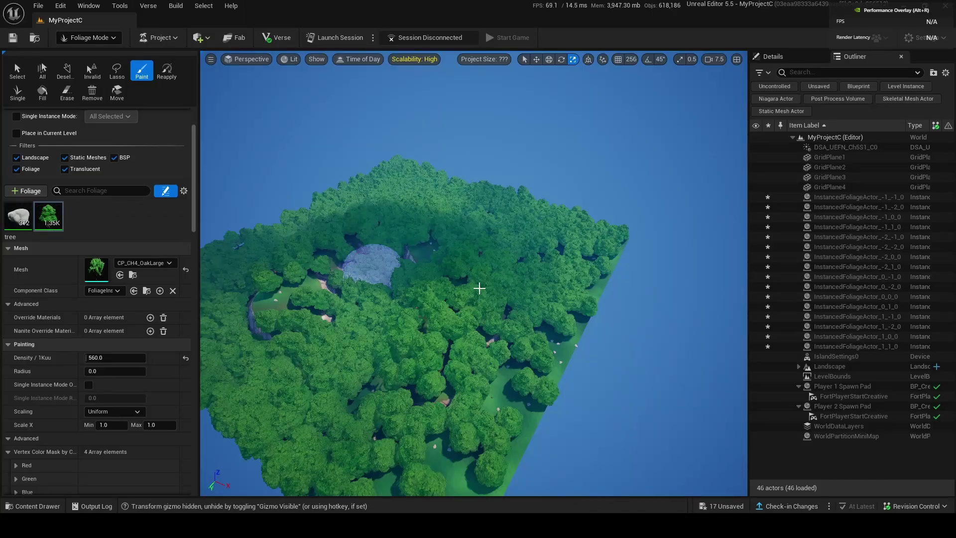
right_click_drag(480, 289, 389, 289)
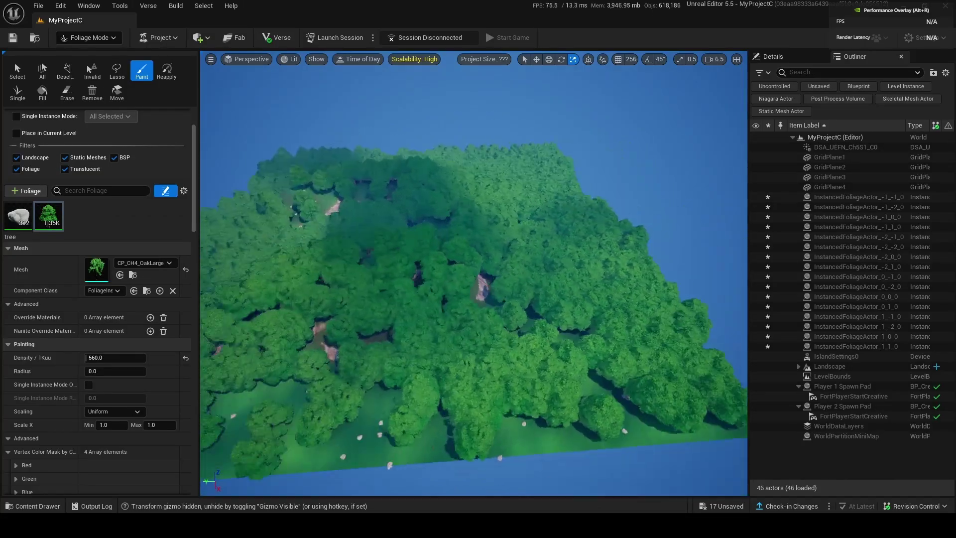
right_click_drag(473, 269, 471, 265)
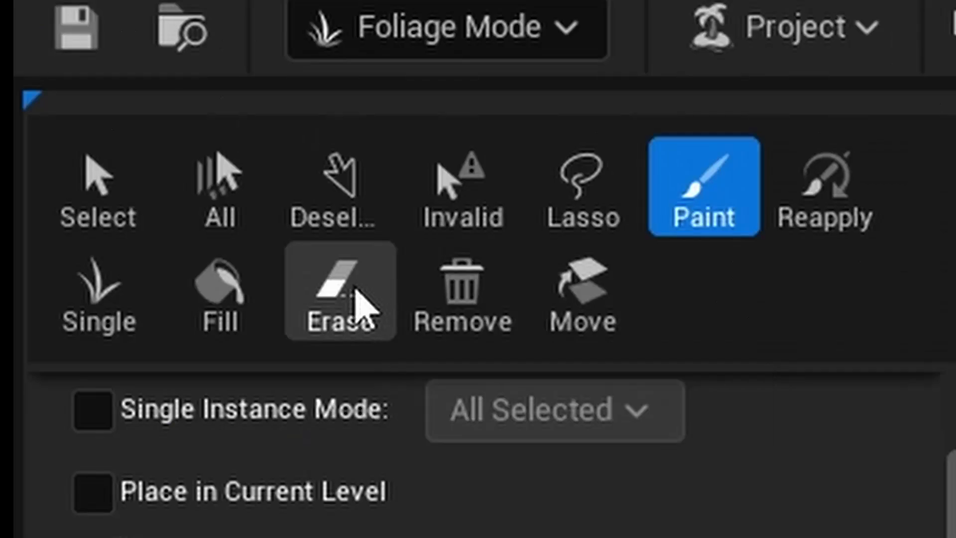
Erase all oak trees and rocks from the landscape with the Erase tool.
left_click(70, 91)
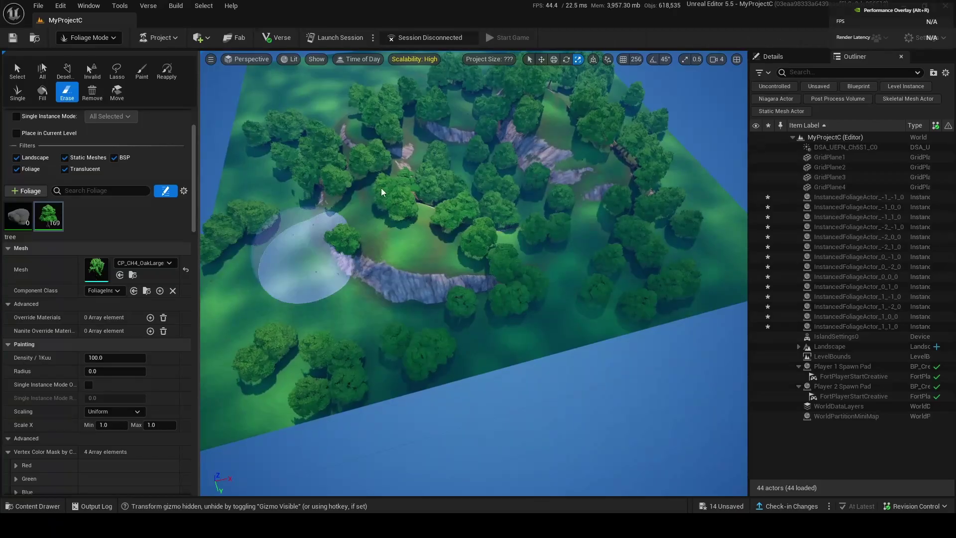
mouse_move(299, 277)
left_mouse_down()
mouse_move(298, 239)
mouse_move(349, 164)
mouse_move(320, 221)
left_mouse_up()
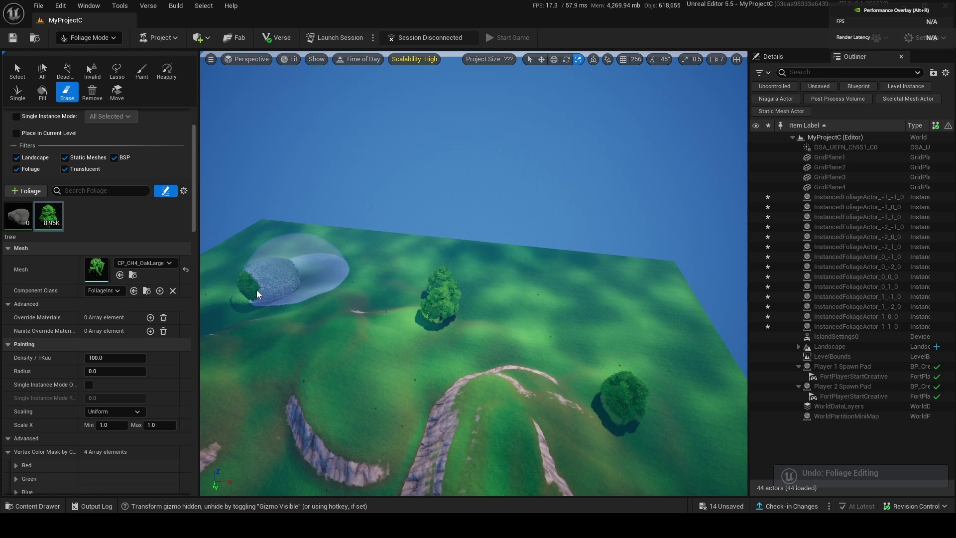
mouse_move(284, 273)
left_mouse_down()
mouse_move(487, 342)
mouse_move(683, 461)
left_mouse_up()
right_click_drag(683, 461, 677, 458)
mouse_move(431, 316)
right_mouse_down()
mouse_move(431, 279)
mouse_move(432, 339)
mouse_move(431, 316)
right_mouse_up()
scroll(431, 316, "down", 1)
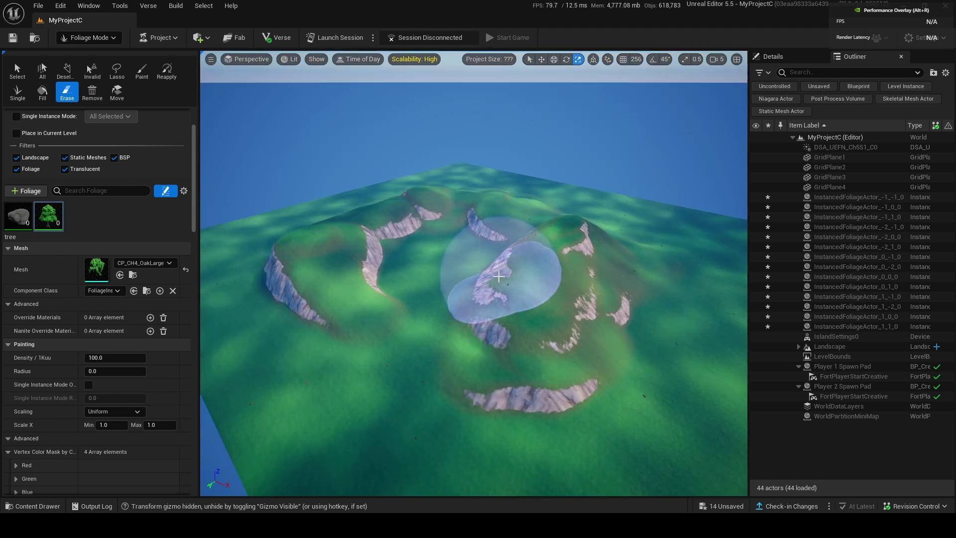
Paint trial strokes of oak trees on the landscape with a brush size of 8192 and undo them.
left_click(142, 64)
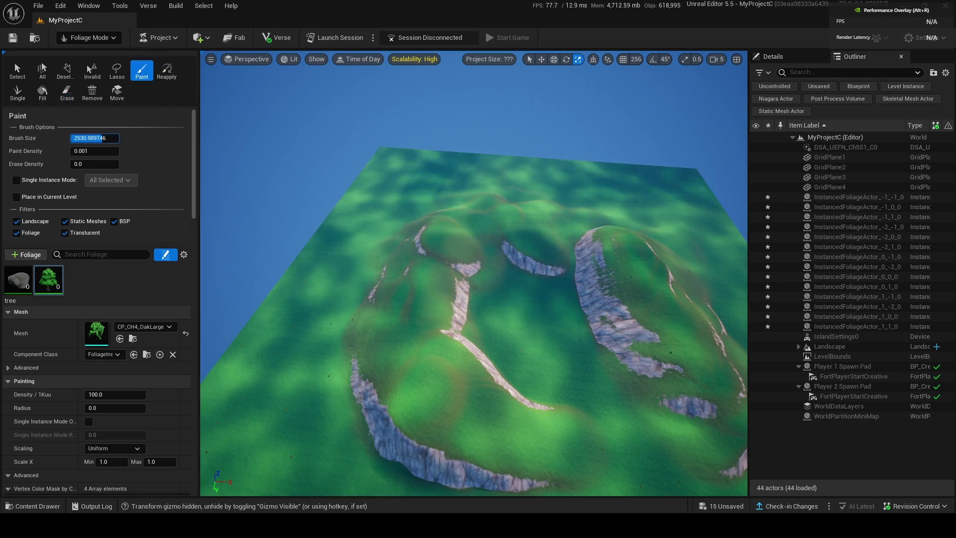
left_click(367, 277)
left_click_drag(115, 138, 119, 138)
mouse_move(361, 229)
left_mouse_down()
mouse_move(381, 221)
mouse_move(540, 289)
mouse_move(479, 228)
left_mouse_up()
key("ctrl+z")
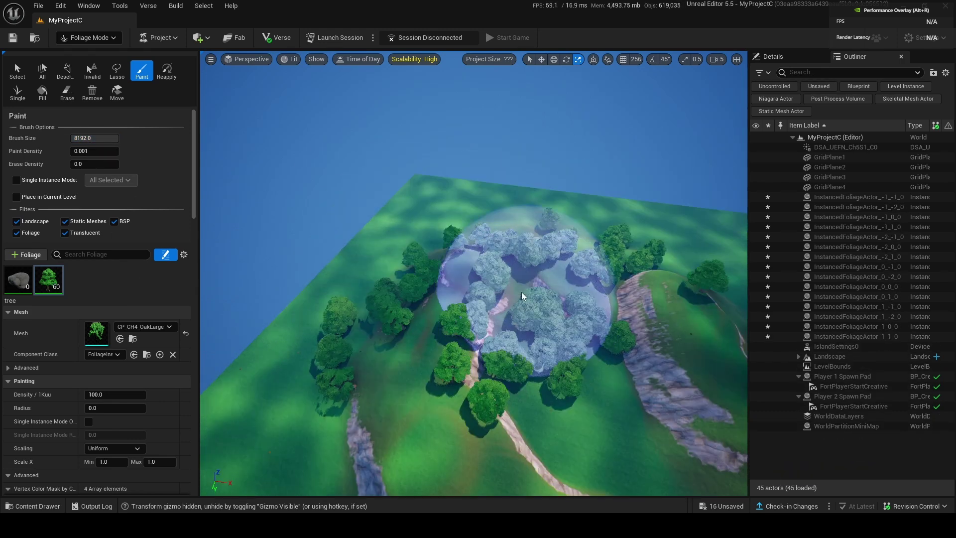
mouse_move(527, 320)
left_mouse_down()
mouse_move(619, 267)
mouse_move(445, 294)
left_mouse_up()
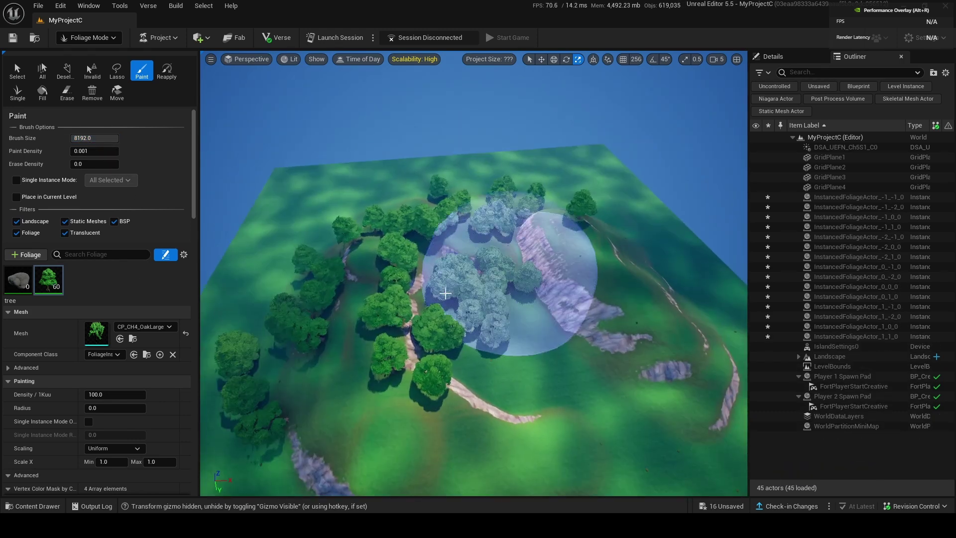
key("ctrl+z")
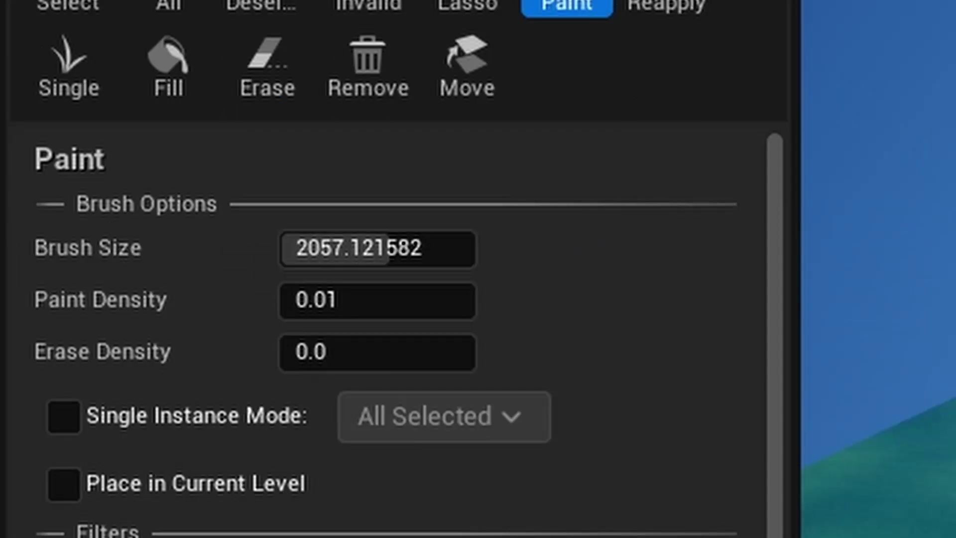
Set the brush size to about 850 and the paint density to 0.11, and undo the trial tree painting.
mouse_move(389, 249)
left_mouse_down()
mouse_move(463, 249)
mouse_move(365, 249)
left_mouse_up()
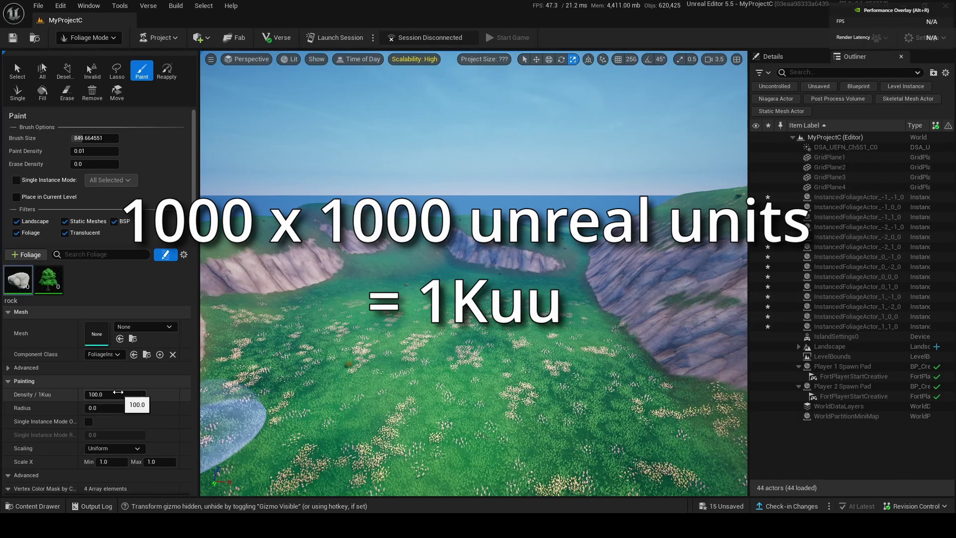
left_click(99, 150)
type("0.11")
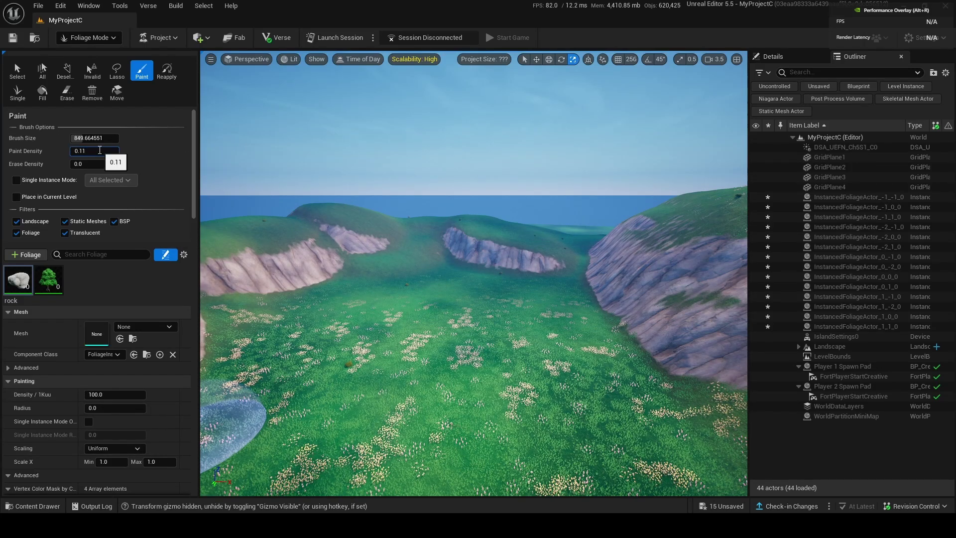
key("Return")
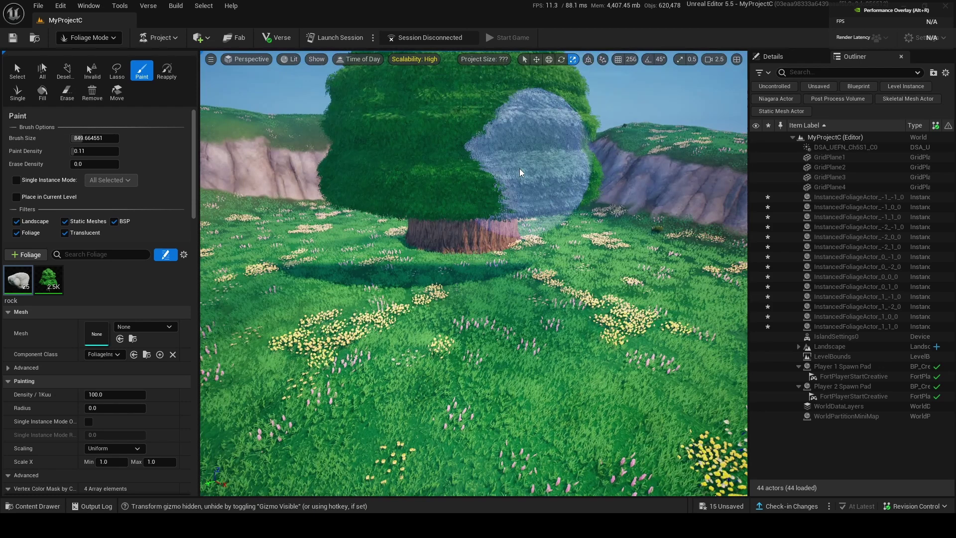
key("ctrl+z")
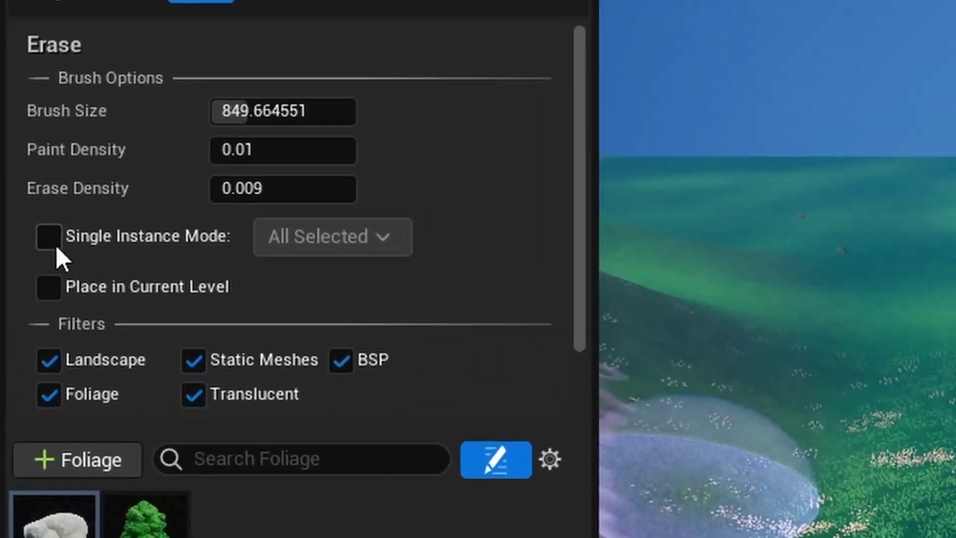
Enable Single Instance Mode with the All Selected option.
left_click(49, 241)
left_click(299, 234)
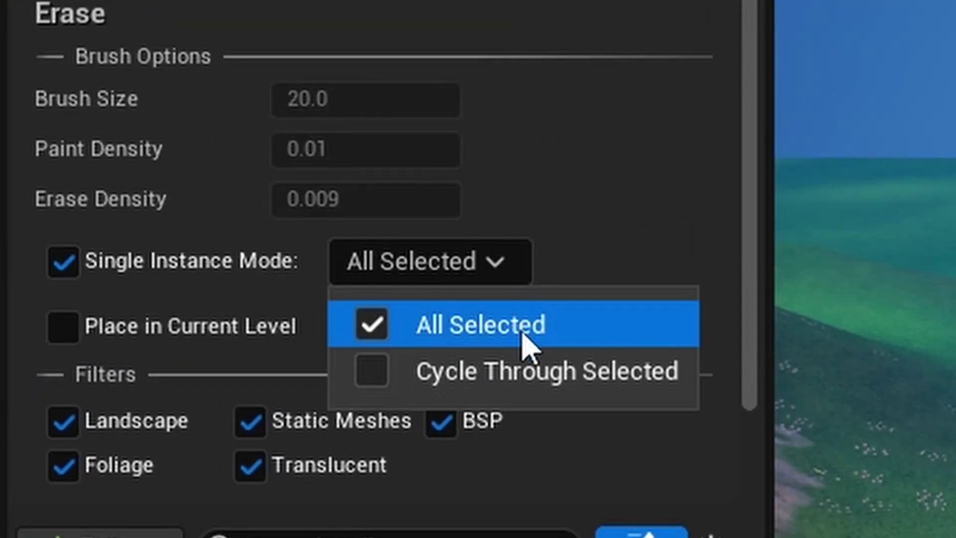
left_click(383, 333)
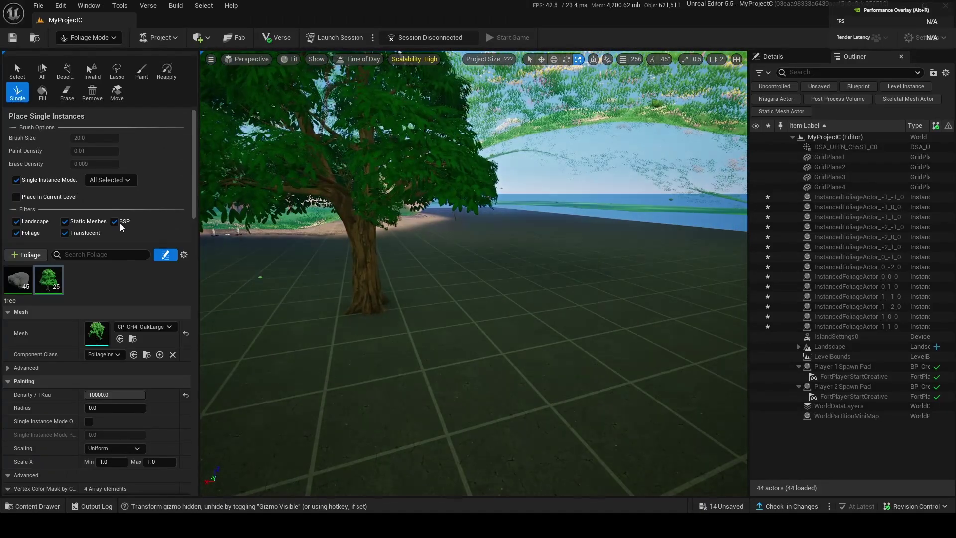
Test single oak tree placement while switching off the Static Meshes, Landscape and Foliage filters in turn.
right_click_drag(443, 334, 489, 268)
scroll(490, 268, "up", 3)
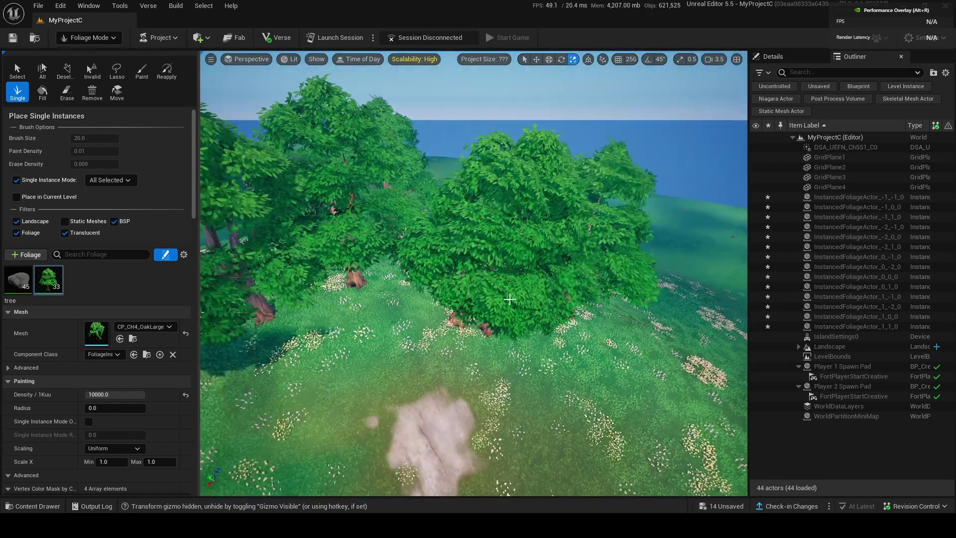
right_click_drag(509, 299, 363, 255)
scroll(363, 254, "down", 3)
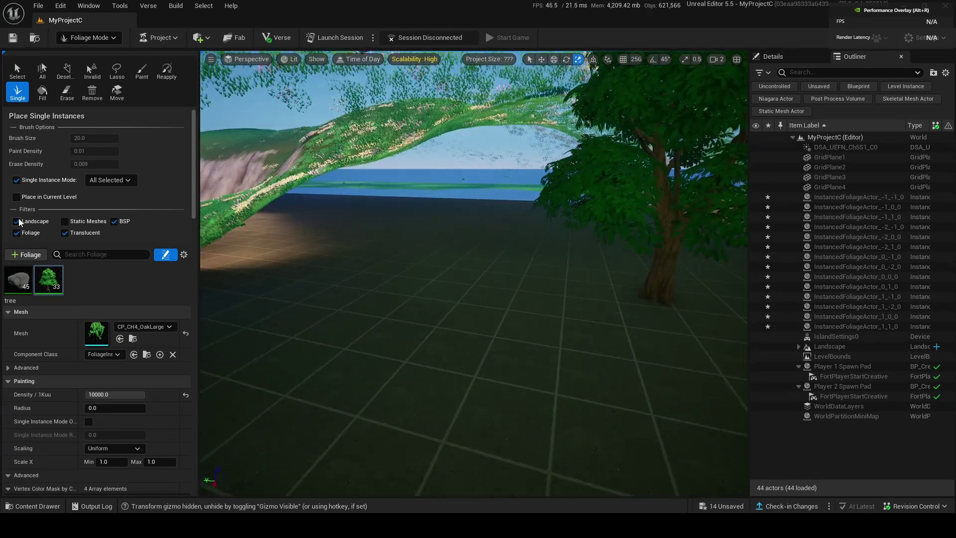
right_click_drag(422, 289, 451, 267)
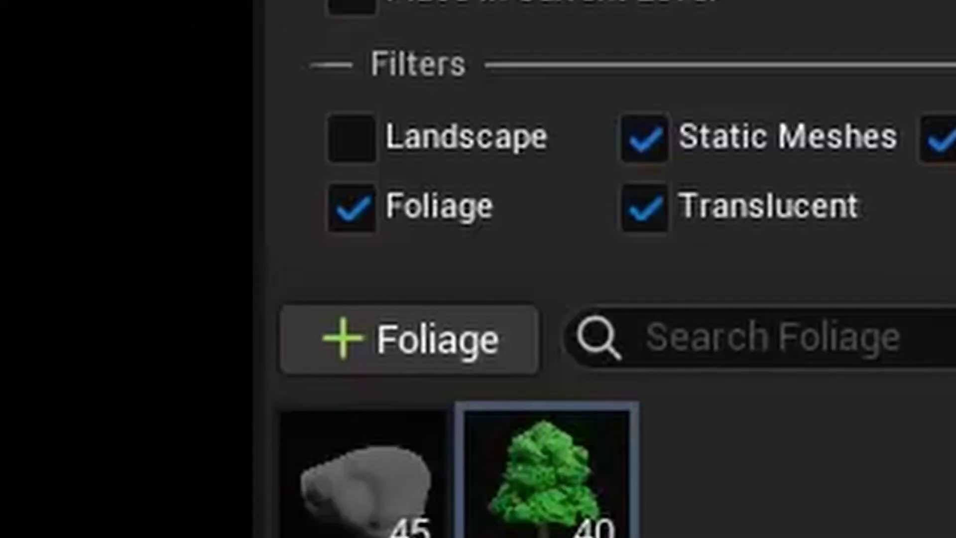
left_click(373, 200)
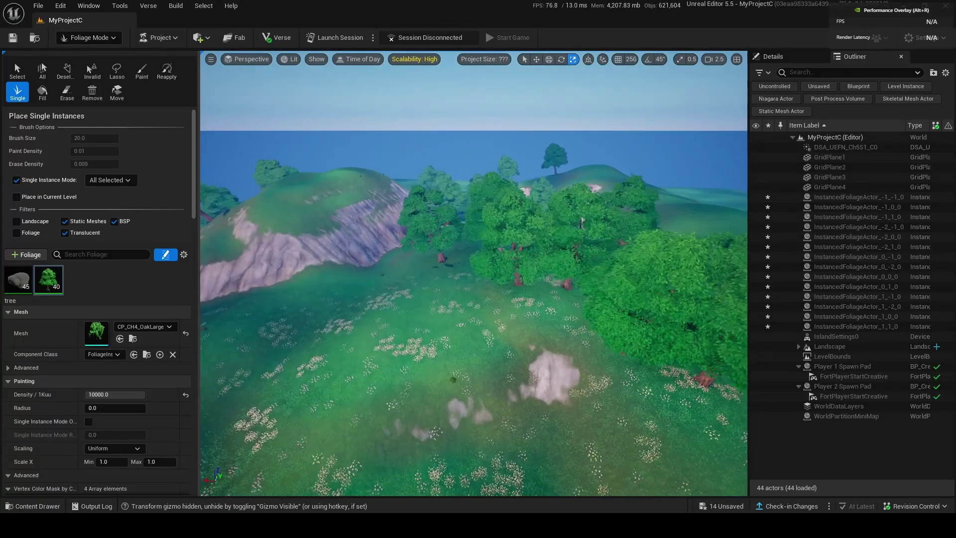
key("w")
right_click_drag(473, 272, 398, 274)
scroll(473, 273, "down", 1)
key("w")
mouse_move(554, 314)
right_mouse_down()
mouse_move(553, 378)
mouse_move(553, 314)
right_mouse_up()
key("s")
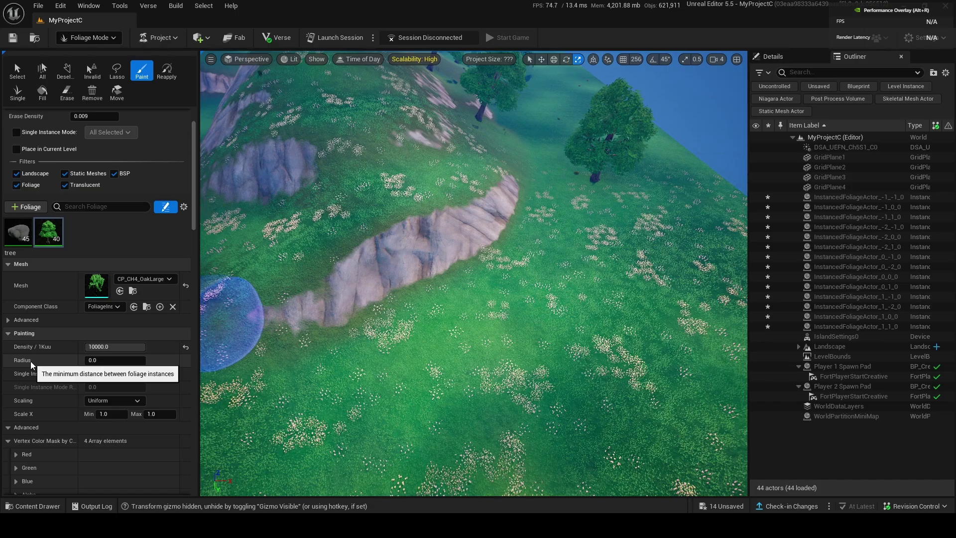
Paint a trial cluster of oak trees on the open grass and examine the spacing of their trunks up close.
right_click_drag(525, 307, 463, 307)
key("w")
scroll(525, 308, "down", 1)
key("w")
left_click(408, 303)
key("w")
right_click_drag(510, 337, 486, 323)
scroll(509, 338, "down", 1)
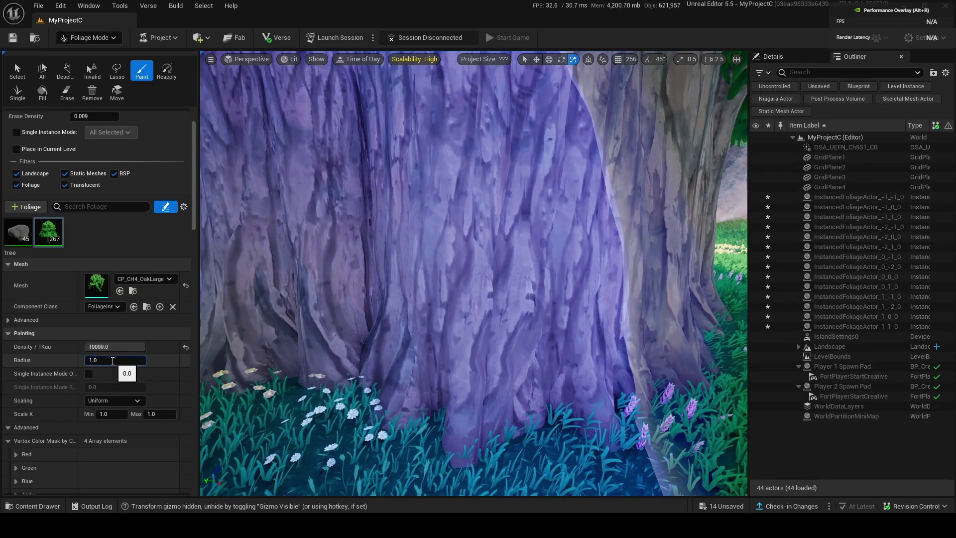
Set the tree foliage type's radius to 2000 and paint spaced-out oak trees across the grass.
key("BackSpace")
key("BackSpace")
key("BackSpace")
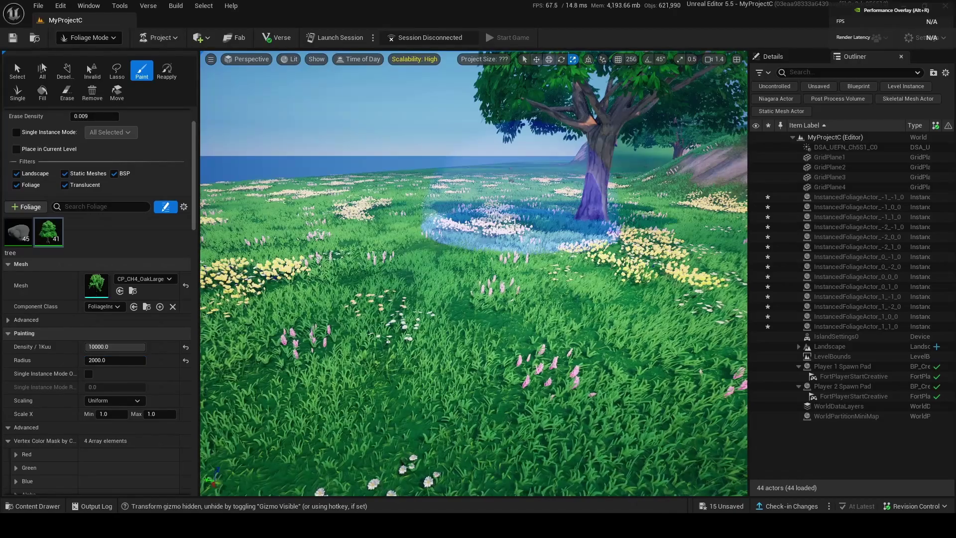
right_click_drag(502, 198, 573, 214)
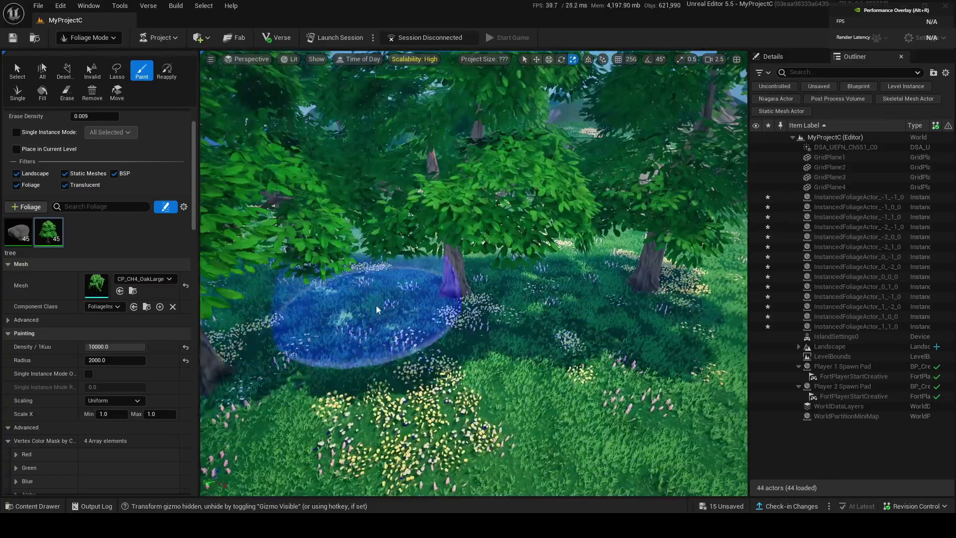
right_click_drag(376, 309, 490, 339)
left_click(490, 339)
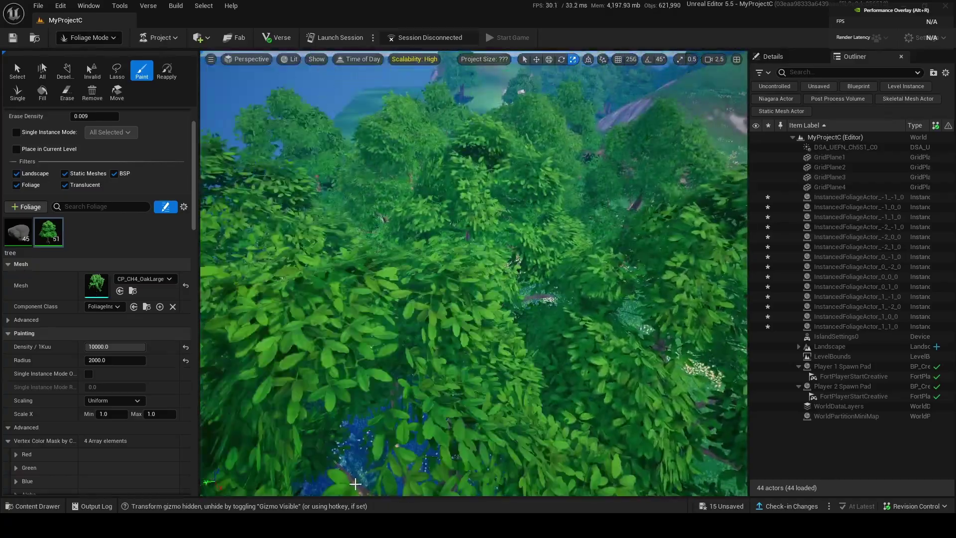
right_click_drag(355, 484, 379, 423)
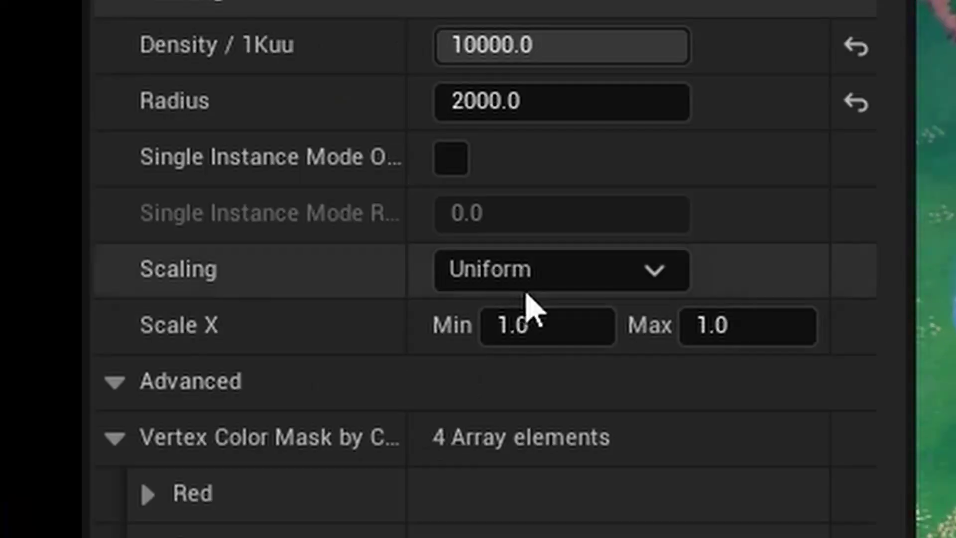
mouse_move(474, 273)
right_mouse_down()
mouse_move(378, 279)
mouse_move(419, 249)
mouse_move(369, 234)
mouse_move(398, 254)
mouse_move(409, 224)
mouse_move(393, 234)
right_mouse_up()
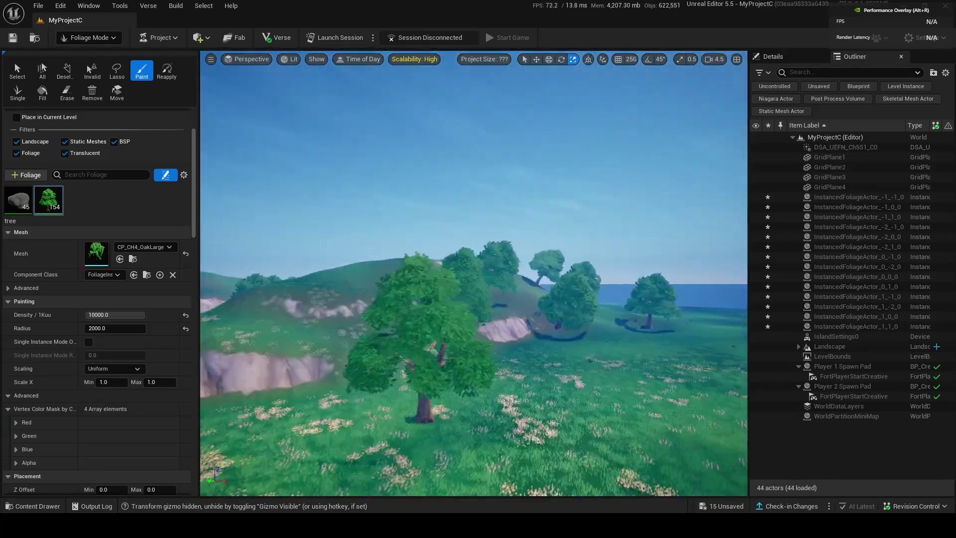
mouse_move(395, 303)
right_mouse_down()
mouse_move(448, 294)
mouse_move(438, 338)
mouse_move(448, 283)
mouse_move(378, 329)
mouse_move(418, 294)
mouse_move(423, 328)
mouse_move(468, 349)
mouse_move(463, 358)
right_mouse_up()
scroll(418, 294, "down", 1)
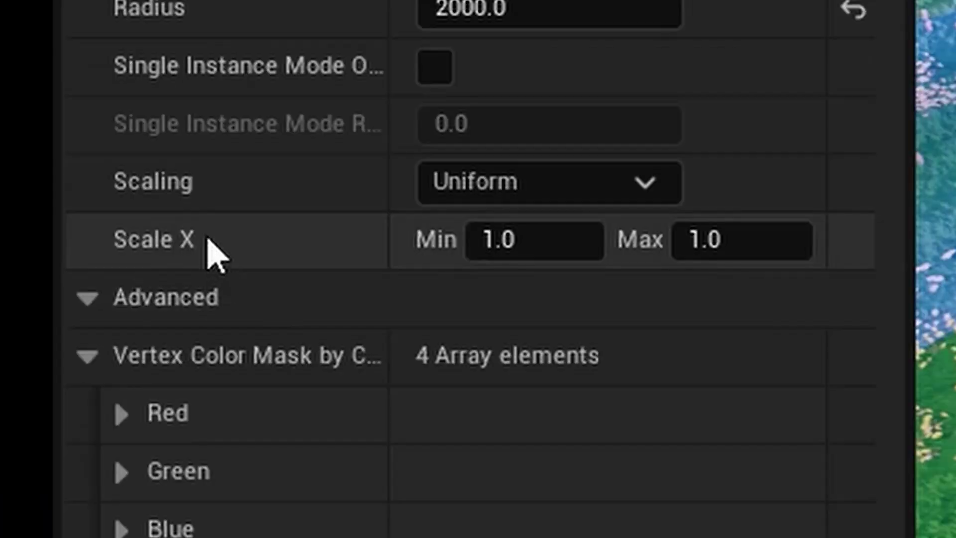
Set the tree foliage's Scale X maximum to 1.3 with Uniform scaling.
left_click(536, 188)
left_click(483, 222)
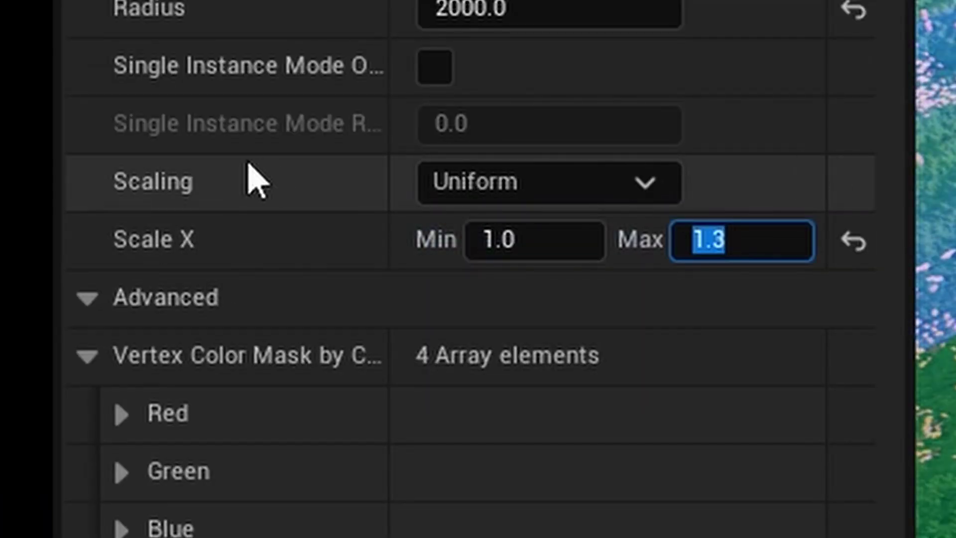
left_click(551, 188)
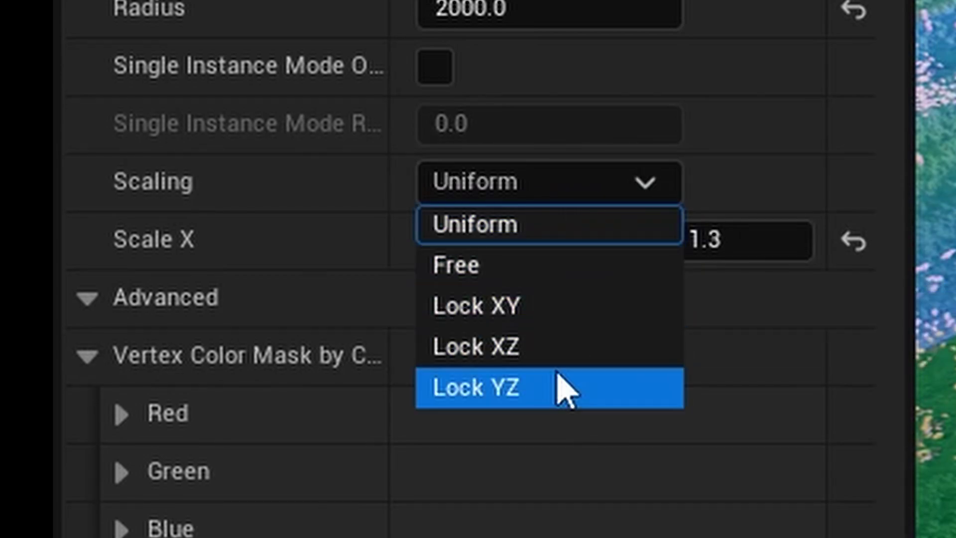
left_click(503, 238)
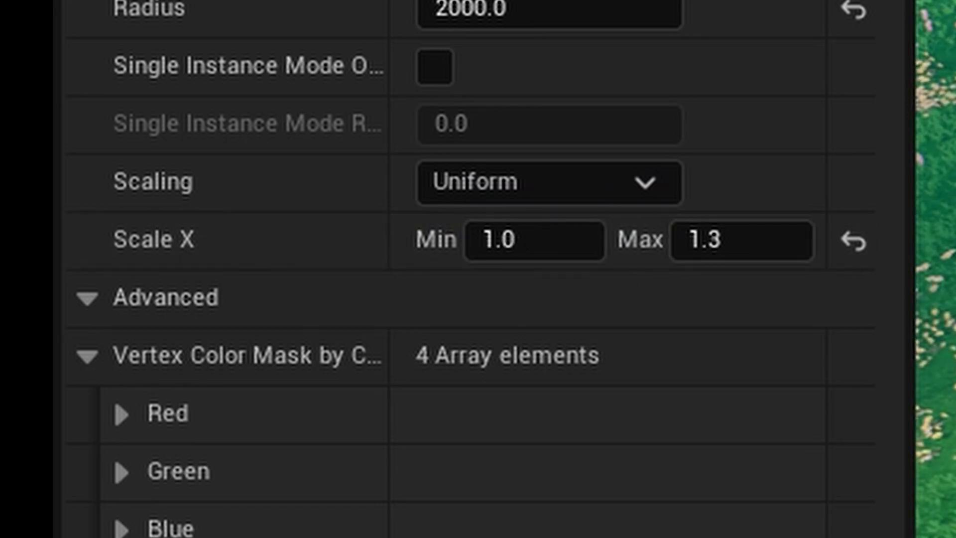
Try the Lock XY scaling mode to examine its separate axis ranges, and restore Uniform scaling.
left_click(563, 183)
left_click(548, 269)
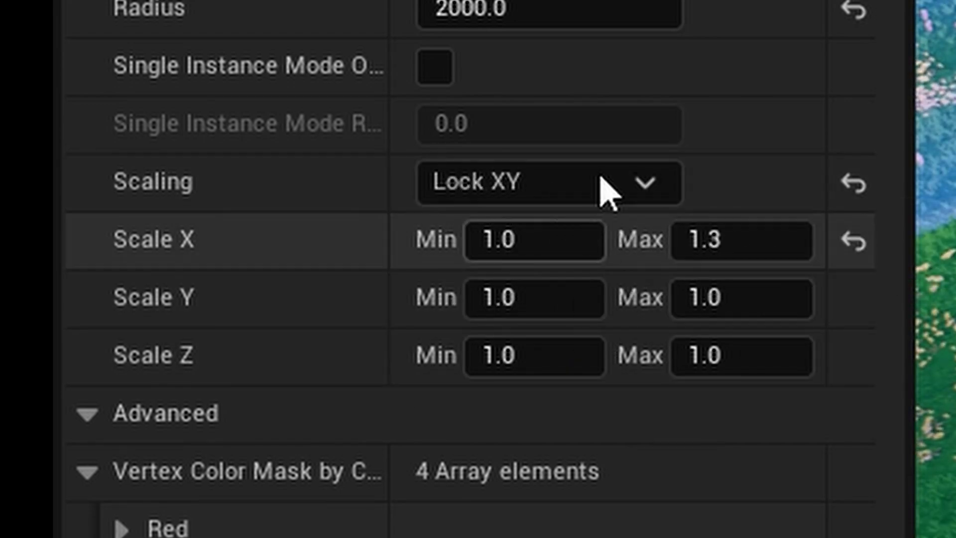
left_click(573, 182)
left_click(602, 230)
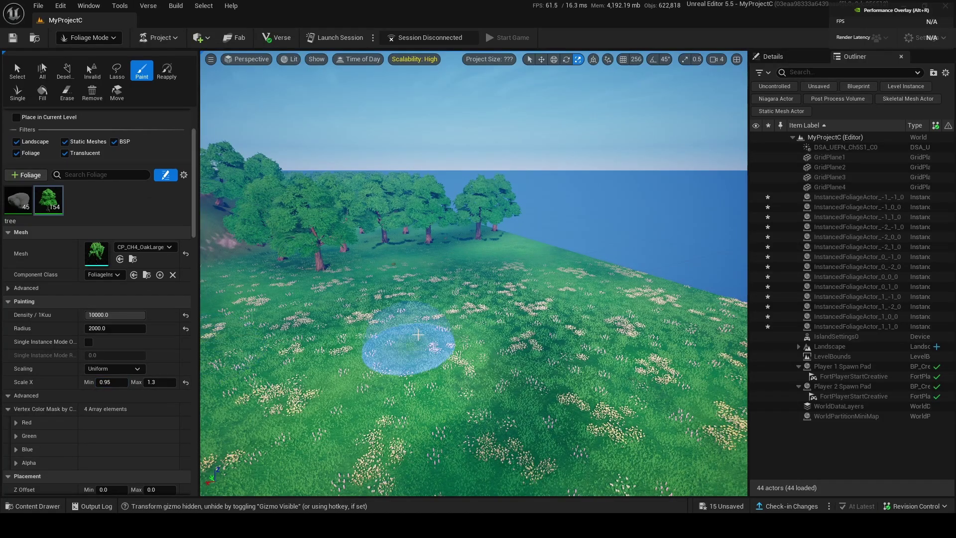
Paint oak trees of varied size across the grass using a Scale X range of 0.95 to 1.3.
mouse_move(486, 284)
left_mouse_down()
mouse_move(578, 284)
mouse_move(558, 284)
left_mouse_up()
right_click_drag(558, 284, 478, 349)
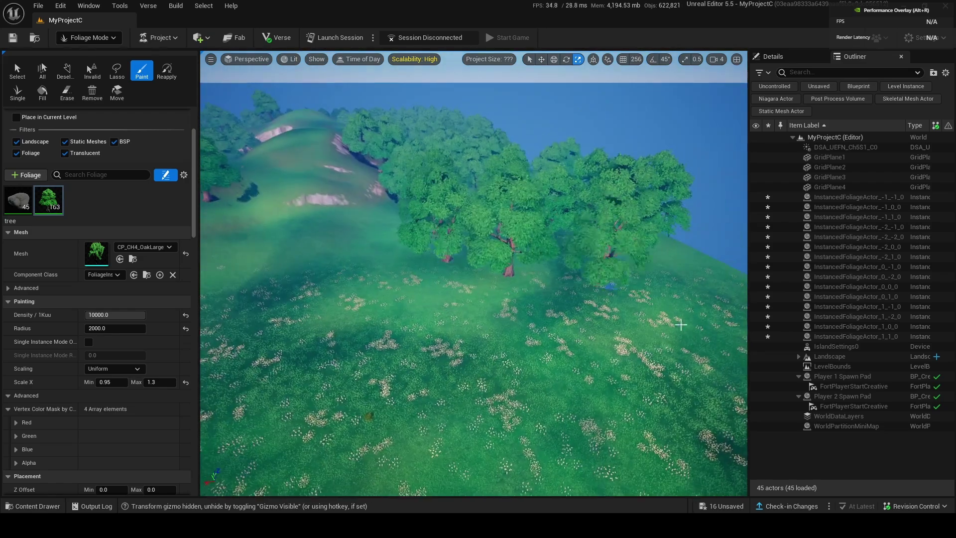
left_click_drag(598, 339, 431, 324)
right_click_drag(431, 323, 423, 379)
mouse_move(438, 318)
left_mouse_down()
mouse_move(598, 370)
mouse_move(399, 361)
left_mouse_up()
mouse_move(399, 361)
right_mouse_down()
mouse_move(399, 309)
mouse_move(448, 279)
mouse_move(348, 278)
mouse_move(309, 254)
mouse_move(378, 264)
mouse_move(398, 348)
mouse_move(418, 249)
mouse_move(423, 388)
mouse_move(429, 259)
mouse_move(433, 319)
mouse_move(439, 309)
mouse_move(388, 359)
mouse_move(338, 373)
mouse_move(289, 368)
mouse_move(259, 328)
mouse_move(399, 350)
mouse_move(527, 320)
right_mouse_up()
scroll(399, 361, "down", 1)
scroll(449, 278, "down", 1)
scroll(439, 309, "up", 4)
scroll(526, 320, "down", 1)
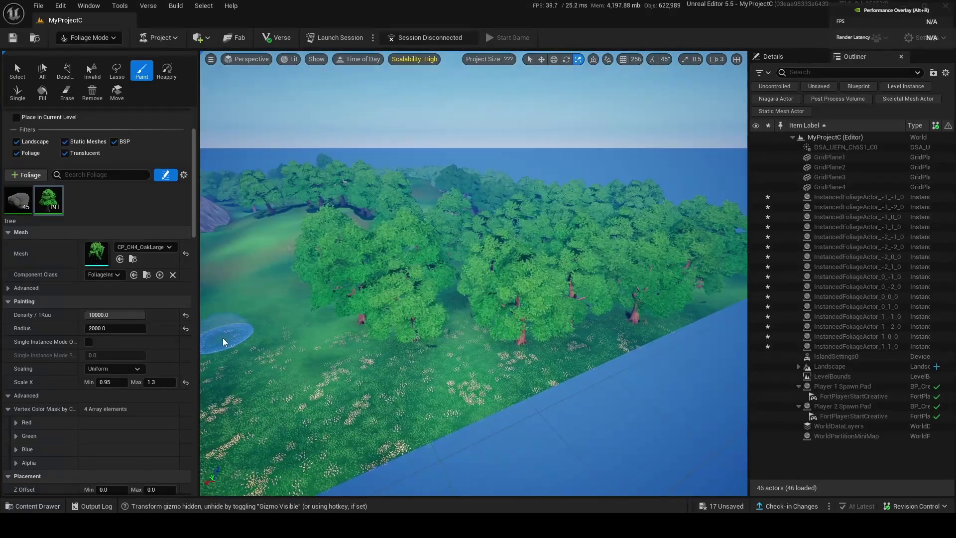
Examine an oak trunk's base and set the Z Offset to about -160.8 minimum and -102 maximum.
scroll(117, 350, "down", 2)
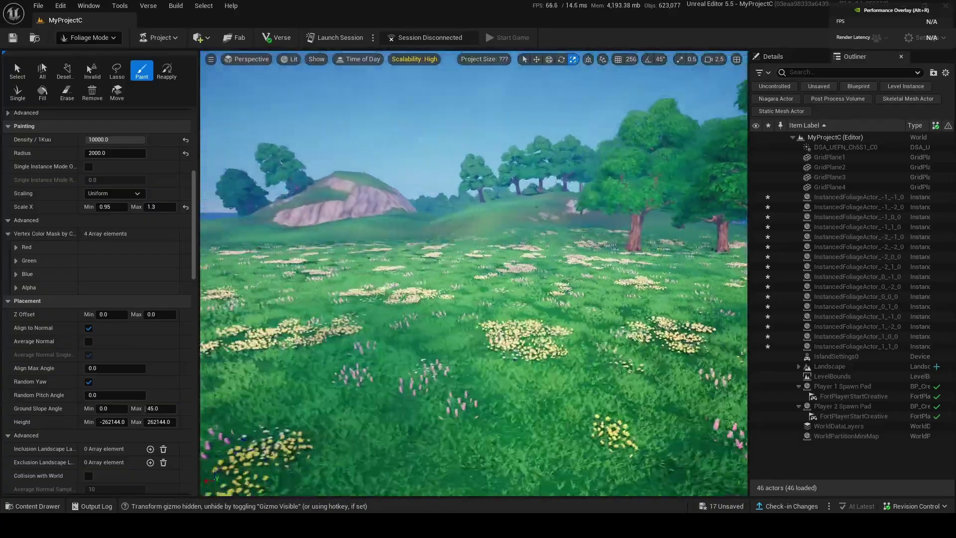
scroll(451, 324, "up", 4)
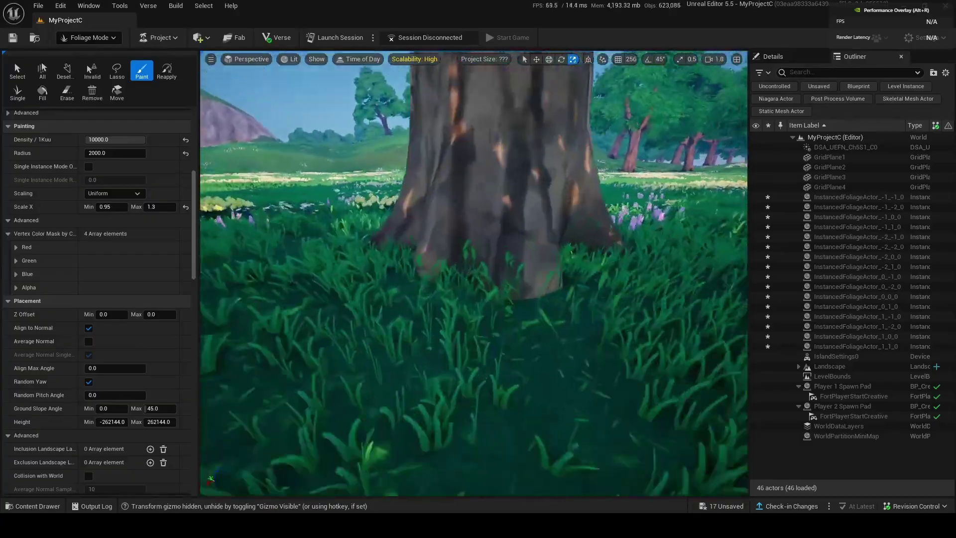
scroll(451, 324, "down", 1)
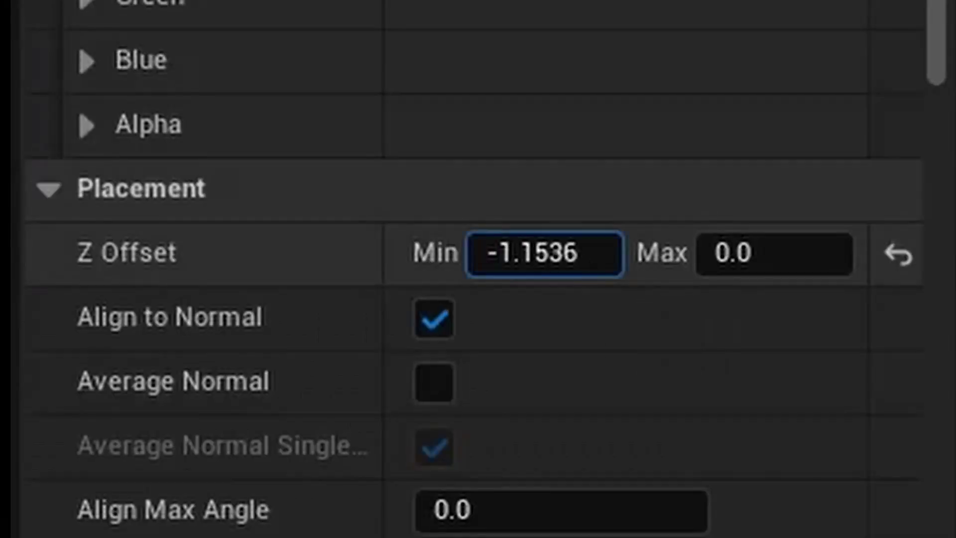
left_click_drag(609, 262, 597, 263)
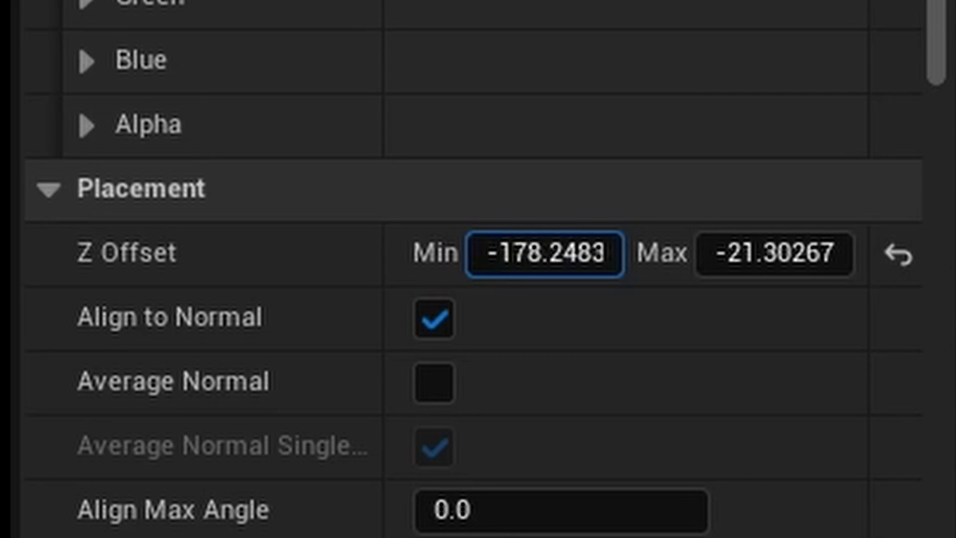
left_click_drag(545, 253, 598, 253)
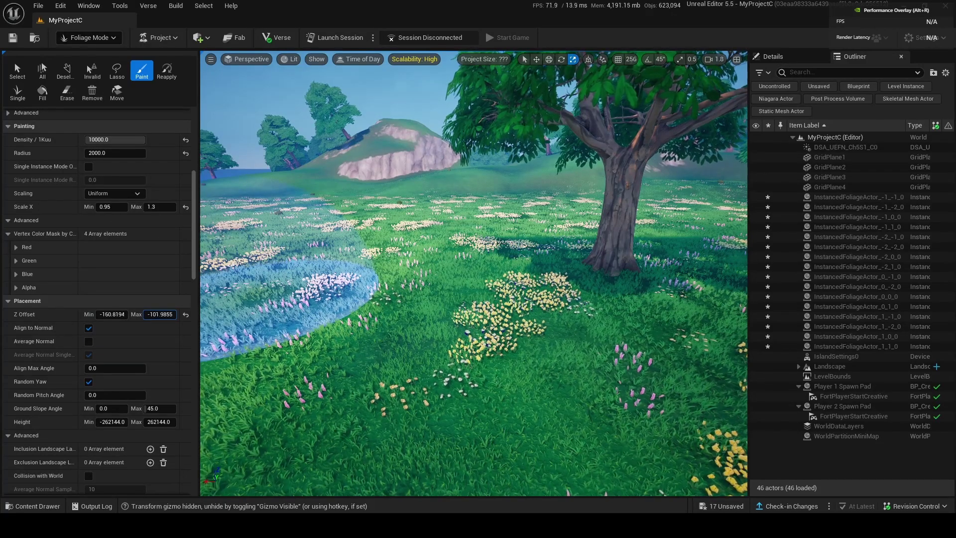
Paint an oak tree with the lowered Z Offset and inspect how its trunk meets the grass.
right_click_drag(276, 294, 210, 294)
left_click(504, 265)
key("w")
mouse_move(504, 265)
right_mouse_down()
mouse_move(503, 289)
mouse_move(593, 264)
right_mouse_up()
key("w")
scroll(523, 279, "down", 2)
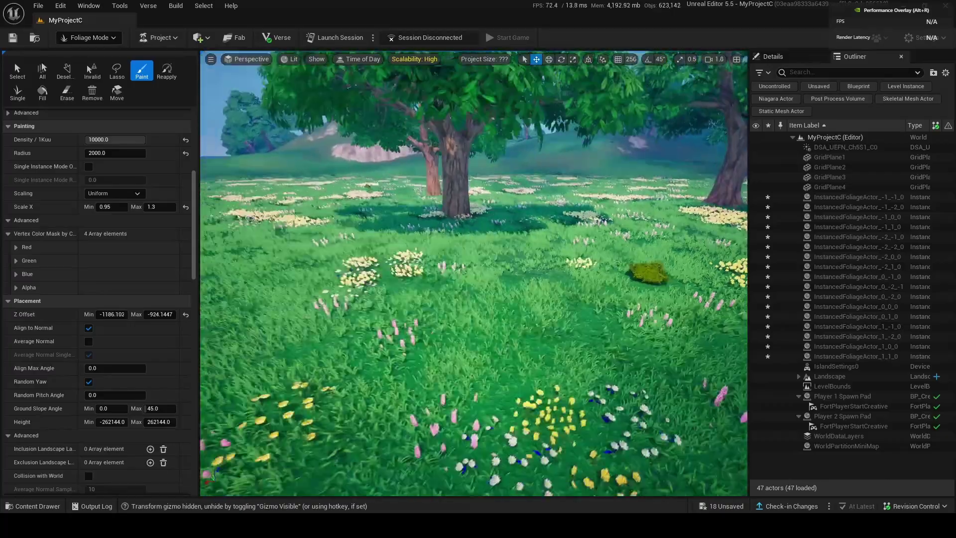
Paint a deeply sunken oak tree on the meadow with a Z Offset range of about -1186 to -924.
mouse_move(523, 209)
right_mouse_down()
mouse_move(463, 164)
mouse_move(468, 129)
right_mouse_up()
left_click(463, 162)
key("w")
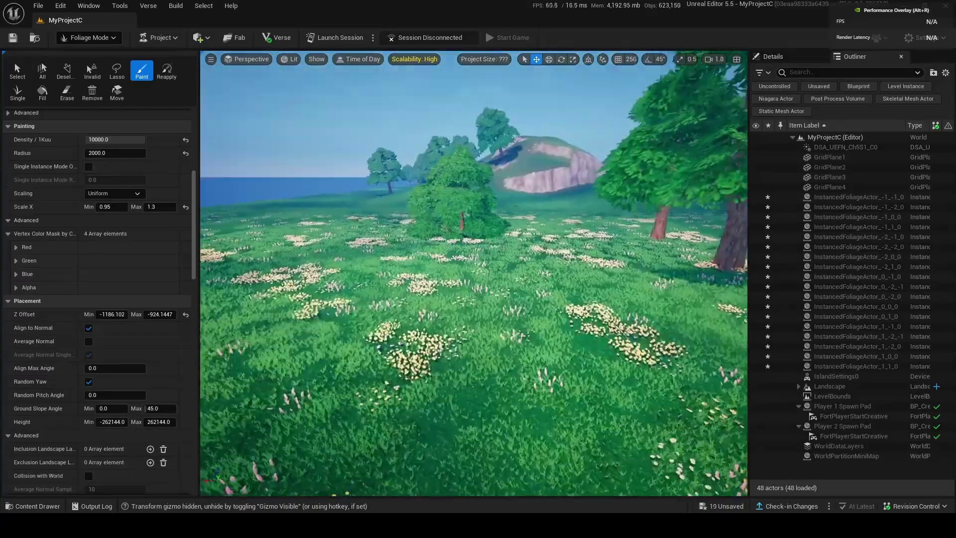
key("w")
right_click_drag(468, 269, 424, 269)
scroll(424, 269, "up", 3)
key("s")
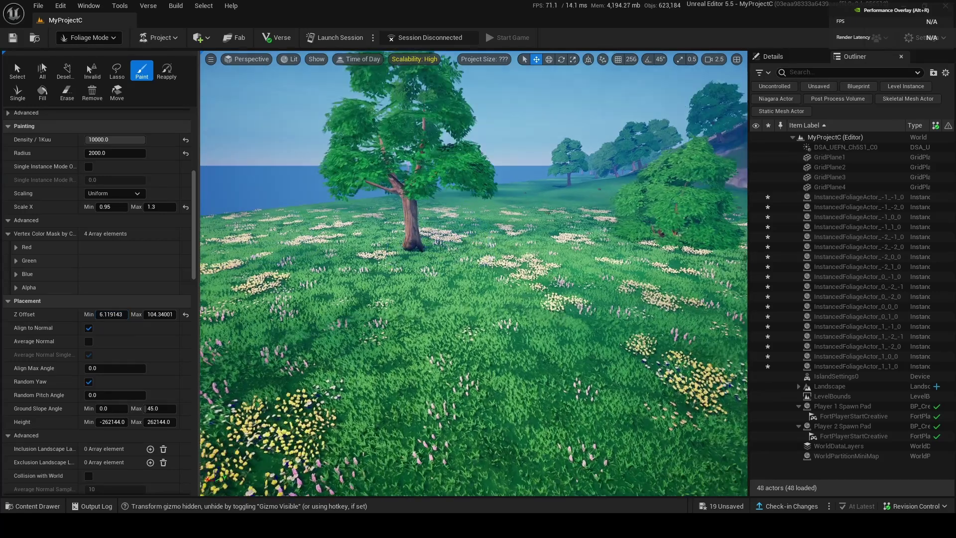
Compare how oak trees stand on the steep hillside with Align to Normal enabled and disabled.
key("w")
right_click_drag(473, 273, 453, 219)
right_click_drag(401, 345, 402, 345)
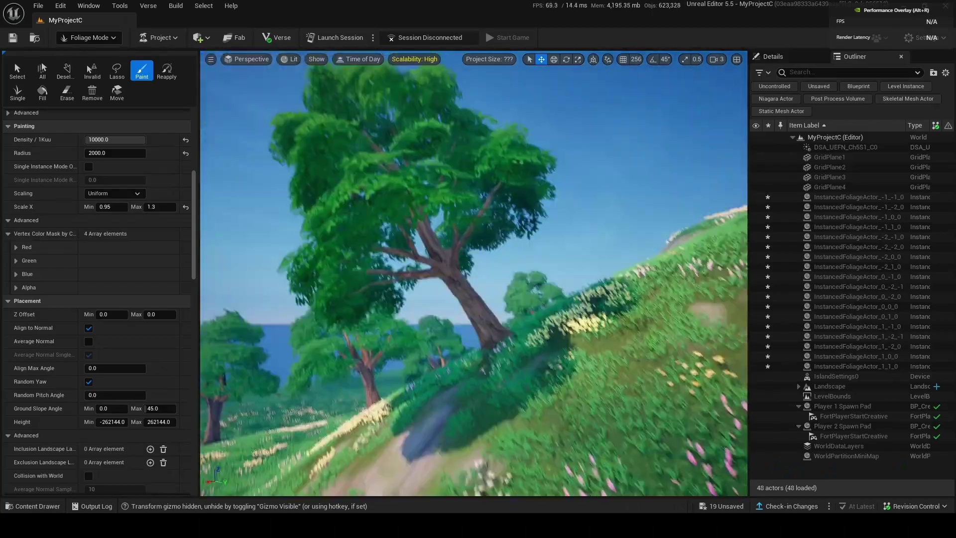
right_click_drag(473, 273, 523, 357)
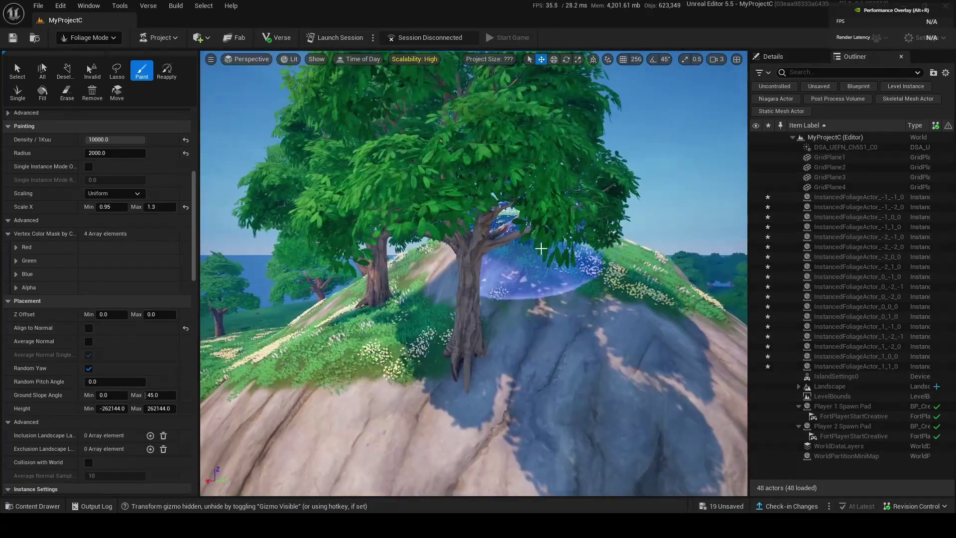
key("w")
scroll(541, 248, "up", 3)
right_click_drag(541, 248, 693, 331)
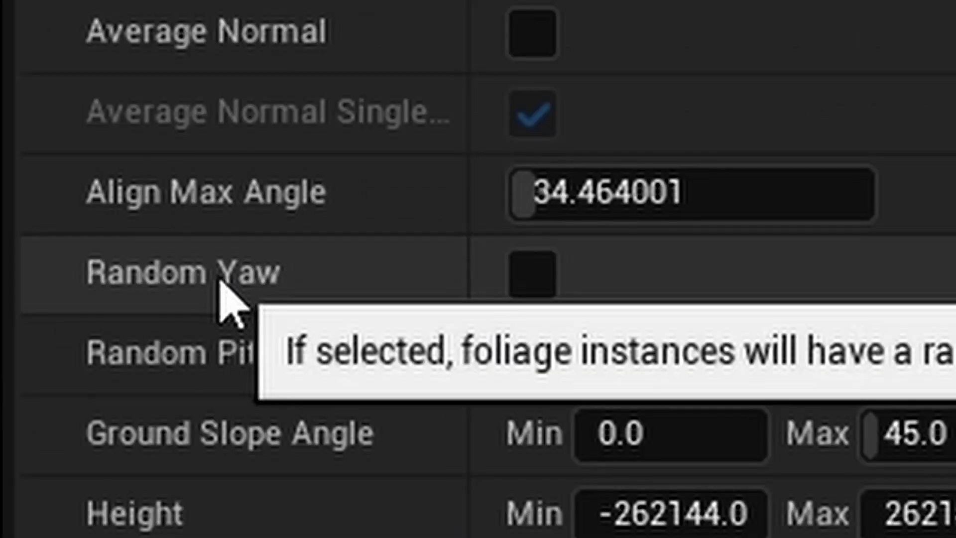
Enable Random Yaw and paint oak trees on the grass near the landscape's edge.
left_click(89, 369)
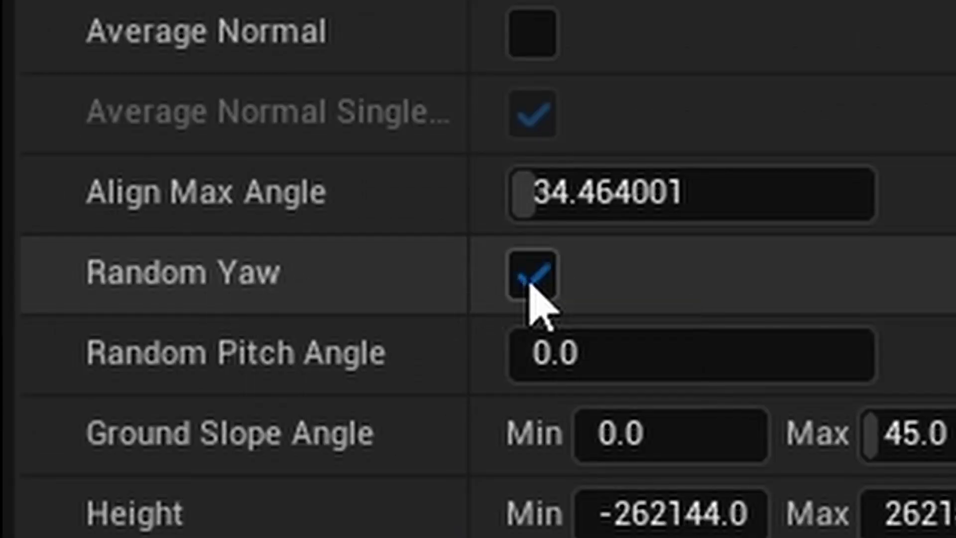
left_click(531, 284)
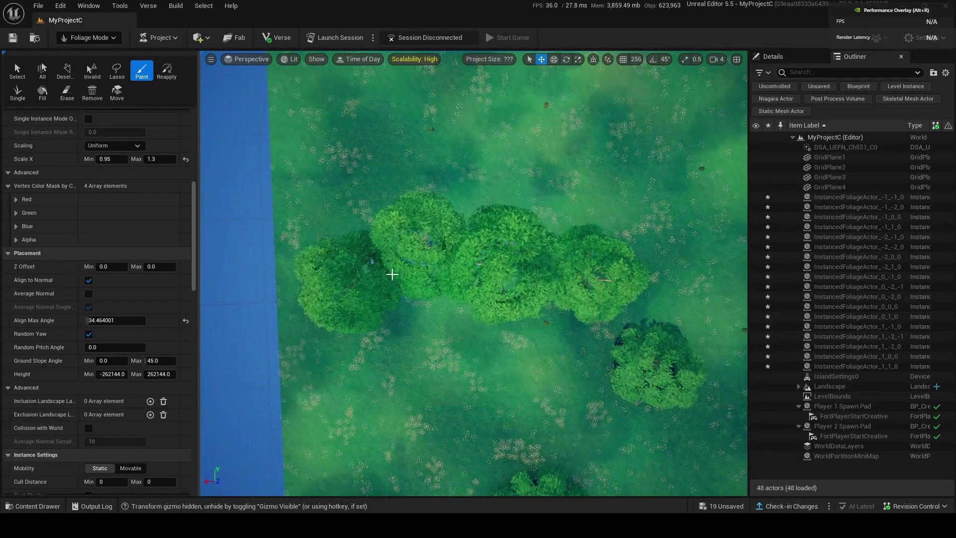
left_click(393, 275)
mouse_move(393, 274)
right_mouse_down()
mouse_move(349, 274)
mouse_move(392, 275)
mouse_move(393, 214)
mouse_move(412, 239)
right_mouse_up()
Disable Random Yaw, paint a second group of oak trees beside the first, and compare their rotation.
scroll(392, 274, "down", 3)
left_click(88, 334)
left_click_drag(411, 196, 432, 145)
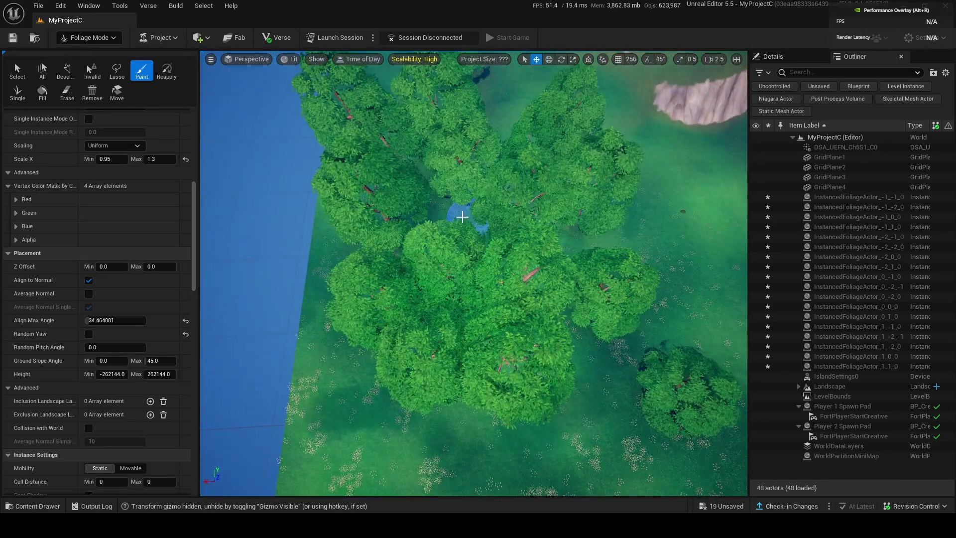
right_click_drag(462, 217, 462, 217)
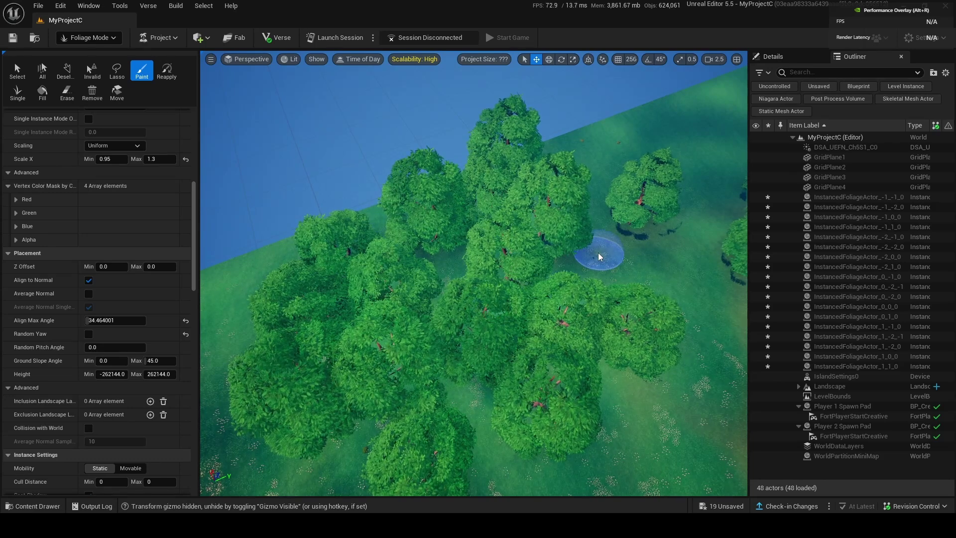
right_click_drag(598, 257, 647, 257)
Set the Random Pitch Angle to about 11.49 and inspect the tilt of the oak trees up close.
mouse_move(139, 346)
left_mouse_down()
mouse_move(201, 346)
mouse_move(149, 347)
left_mouse_up()
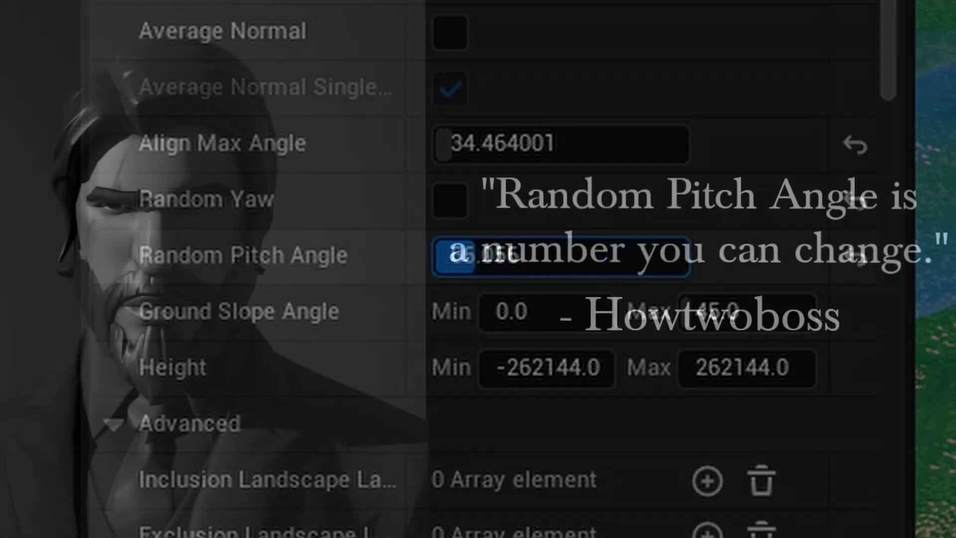
left_click_drag(474, 256, 543, 256)
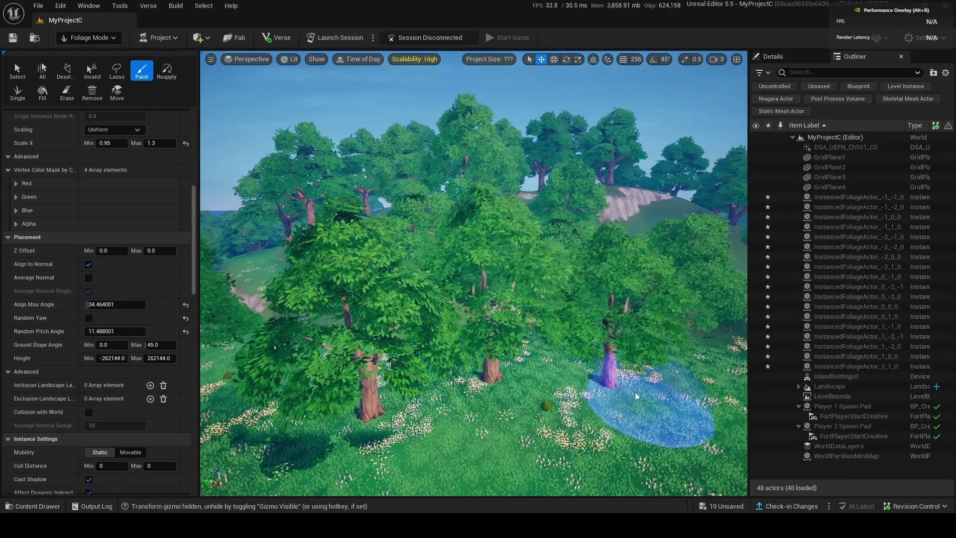
key("w")
scroll(636, 396, "down", 1)
right_click_drag(636, 396, 239, 393)
key("w")
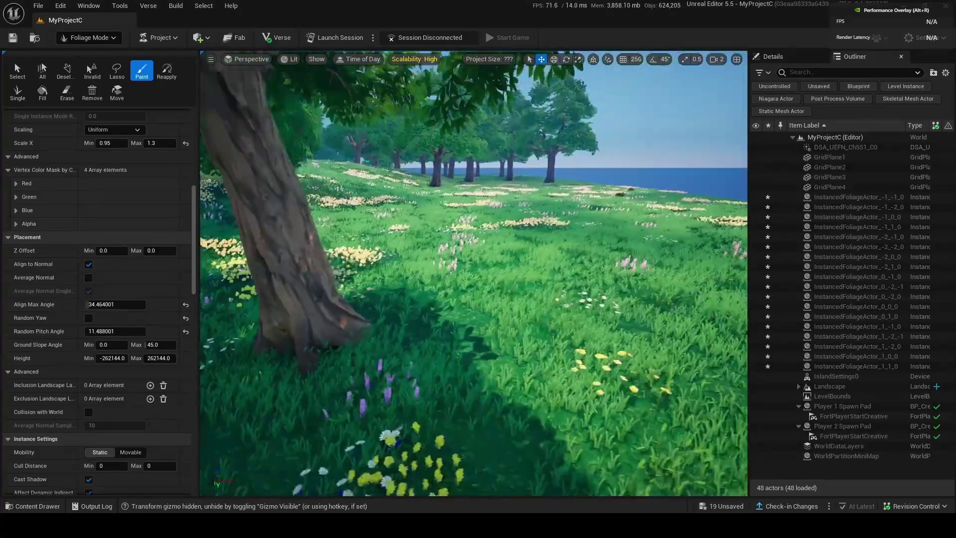
right_click_drag(231, 293, 608, 283)
scroll(518, 269, "up", 1)
key("d")
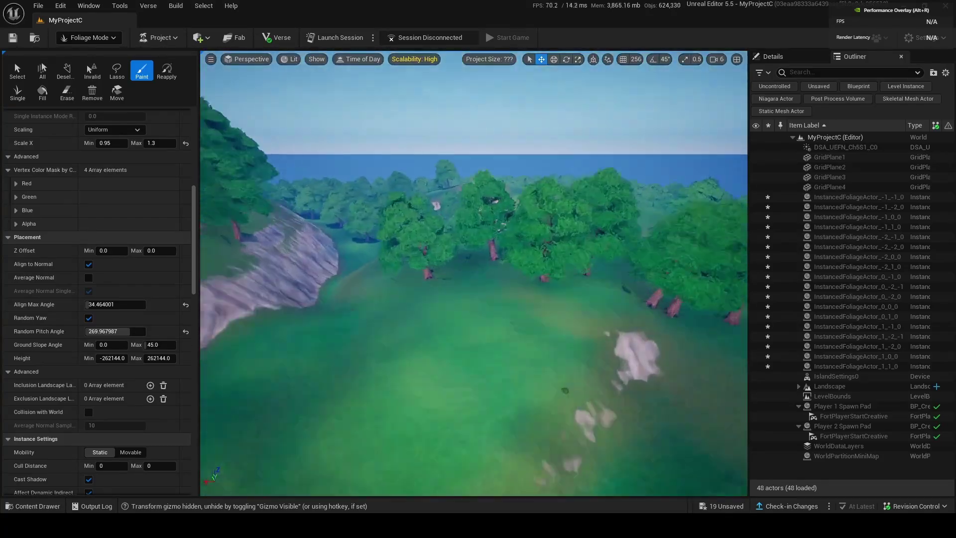
right_click_drag(608, 283, 608, 359)
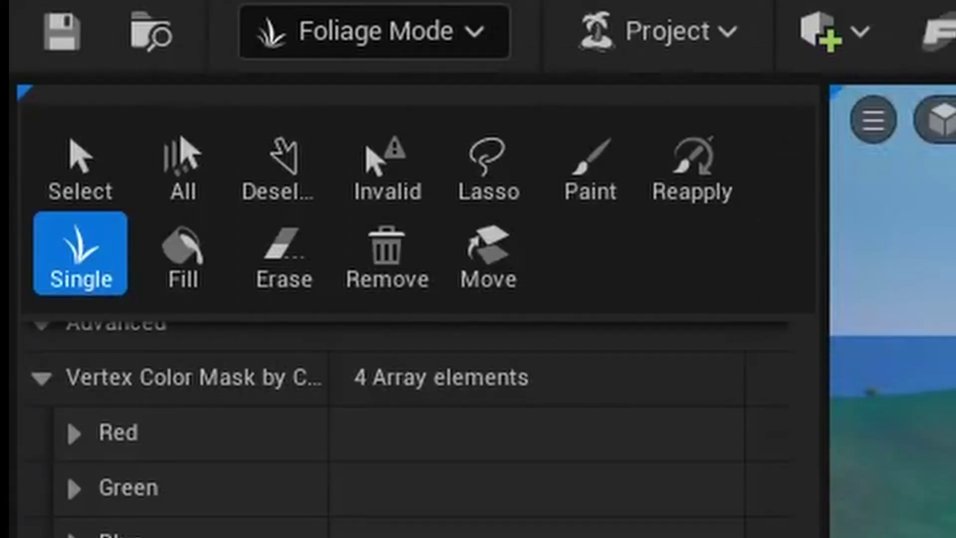
Select a single oak tree with the foliage Select tool and remove it.
left_click(72, 159)
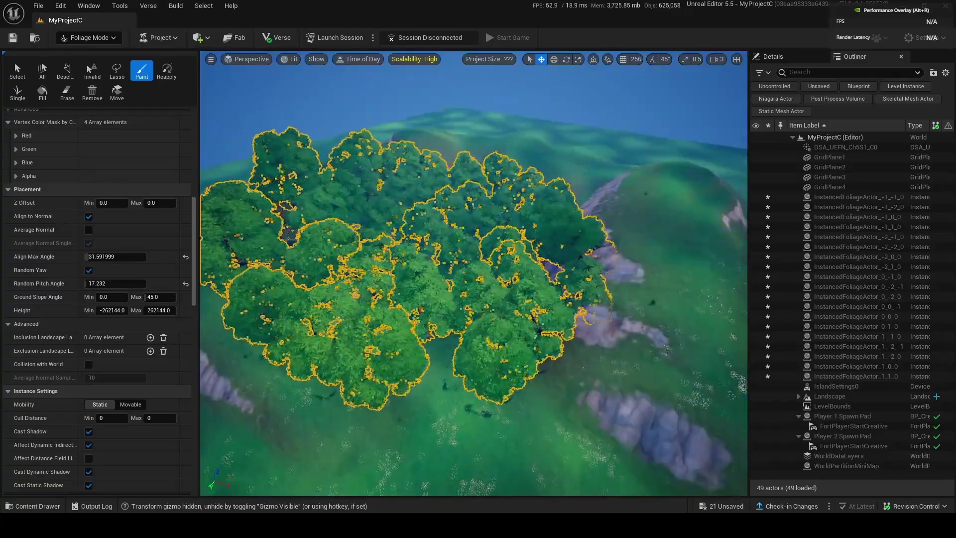
left_click(17, 70)
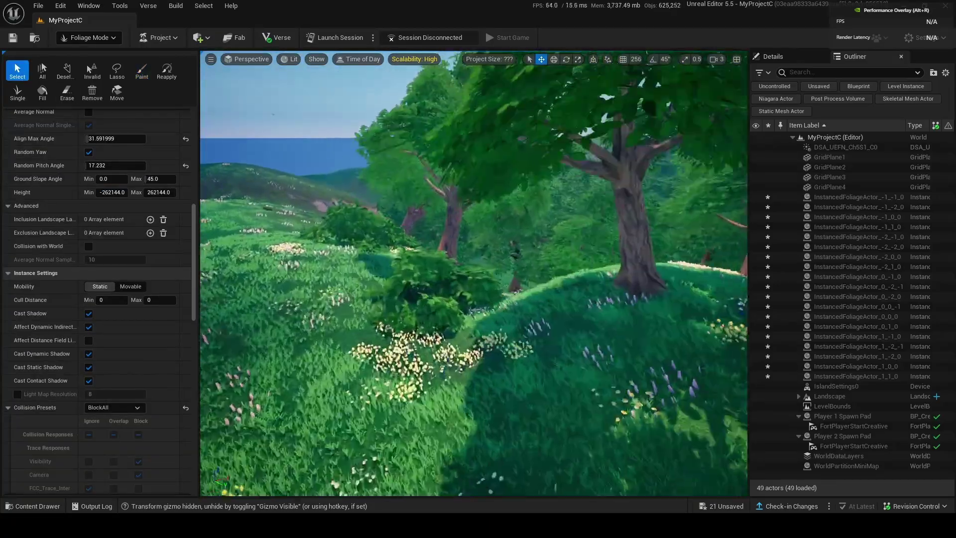
right_click_drag(474, 273, 374, 322)
scroll(473, 273, "down", 3)
left_click(373, 322)
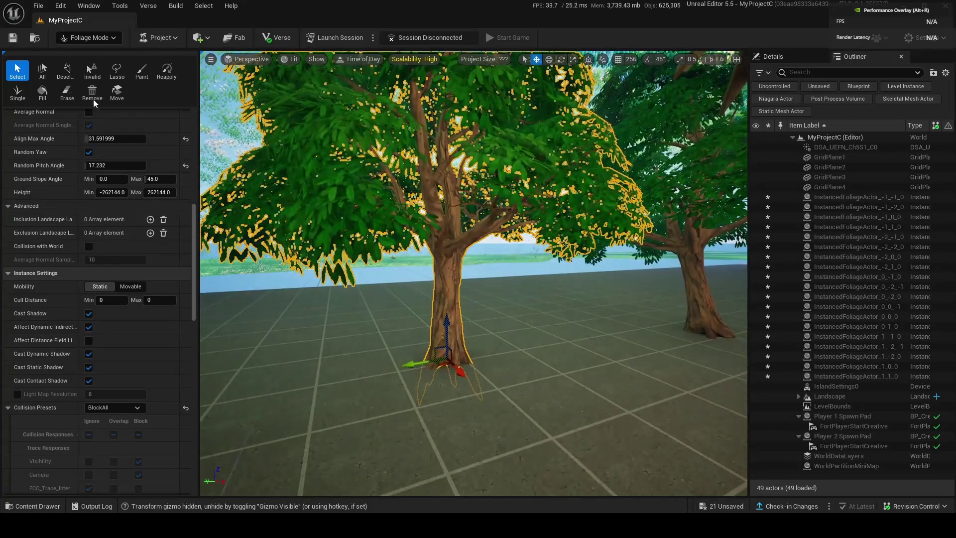
left_click(92, 93)
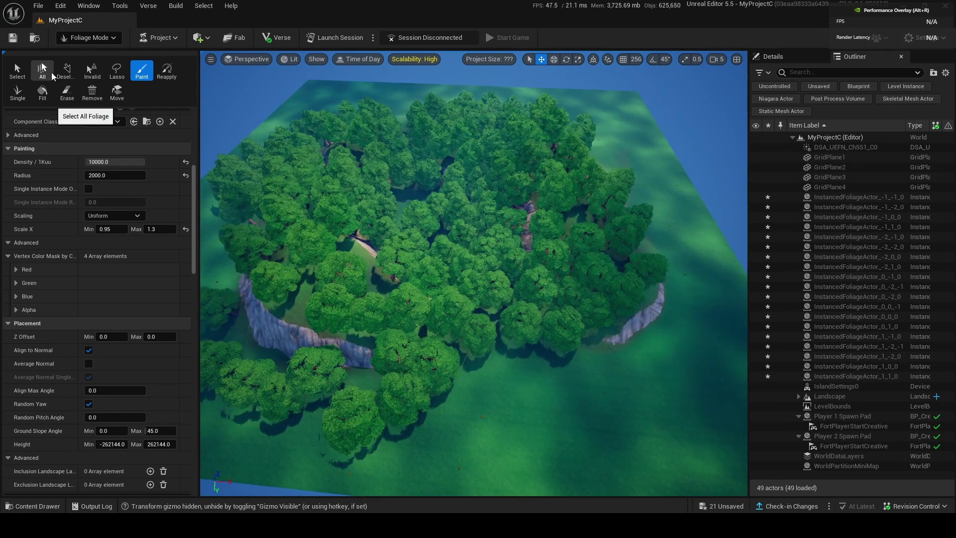
Select all foliage on the landscape and remove it.
left_click(42, 70)
left_click(92, 93)
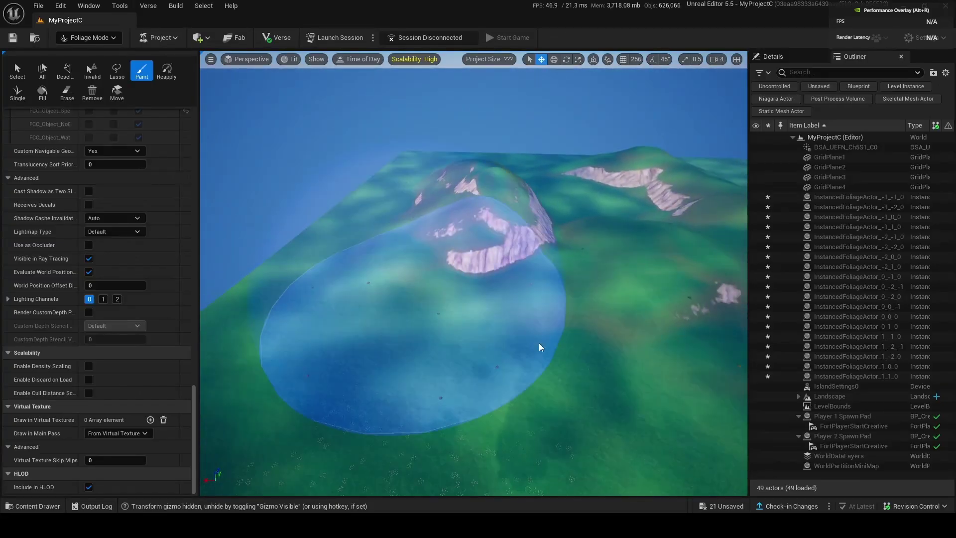
Paint a dense oak forest over the hill with a large brush and disable Include in HLOD.
left_click_drag(540, 343, 556, 272)
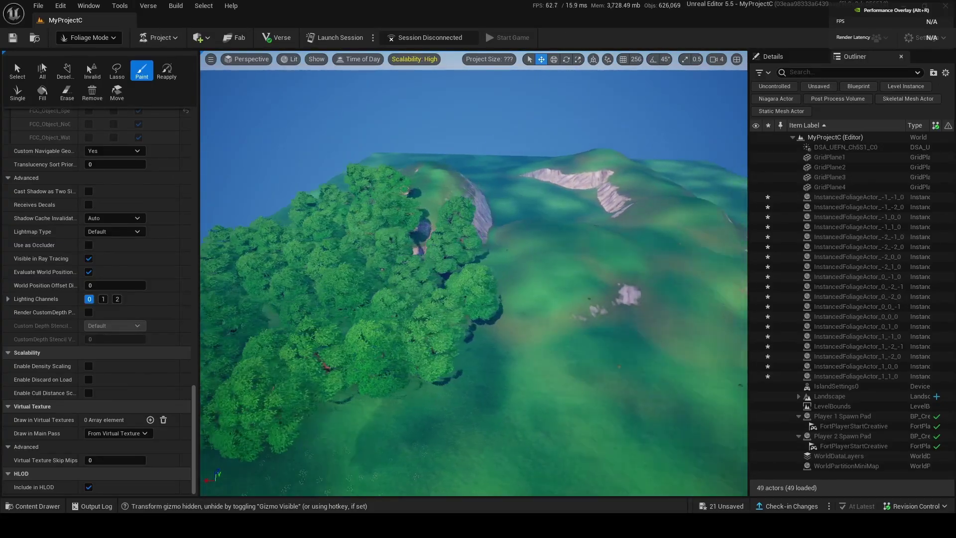
left_click(88, 487)
key("w")
mouse_move(420, 303)
right_mouse_down()
mouse_move(420, 338)
mouse_move(399, 304)
mouse_move(398, 359)
right_mouse_up()
scroll(419, 303, "down", 3)
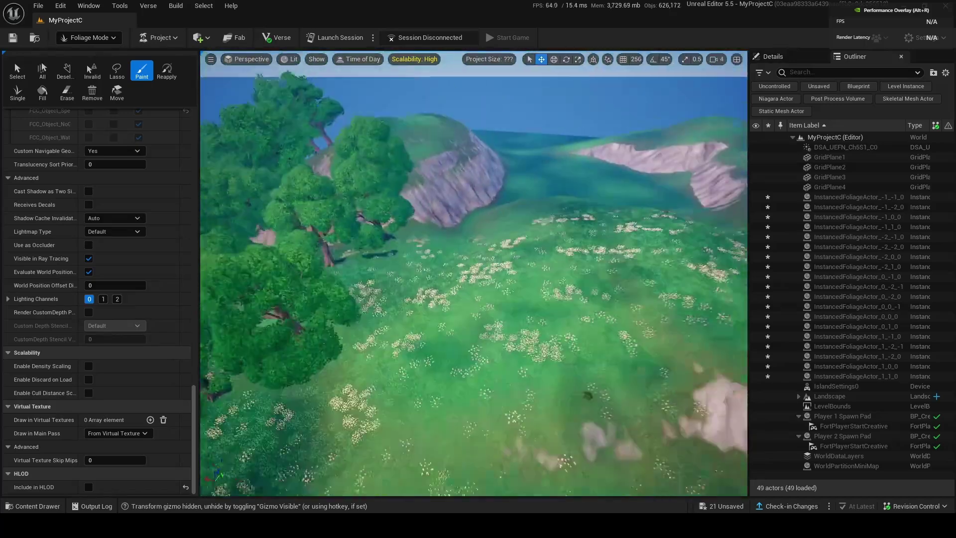
Look through the Collision Presets options in the foliage type's instance settings.
left_click(14, 61)
key("w")
right_click_drag(473, 274, 493, 304)
scroll(448, 289, "down", 2)
key("w")
scroll(473, 274, "down", 2)
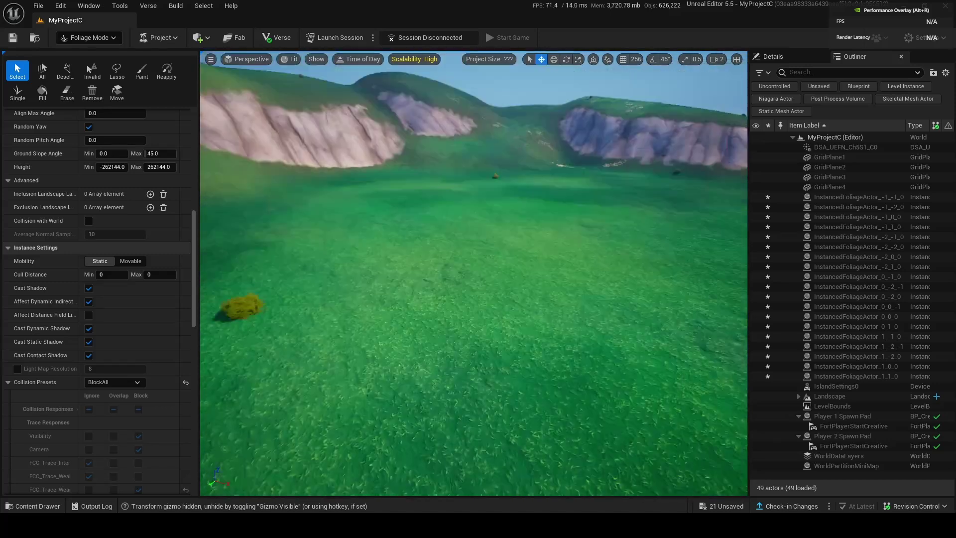
left_click(112, 382)
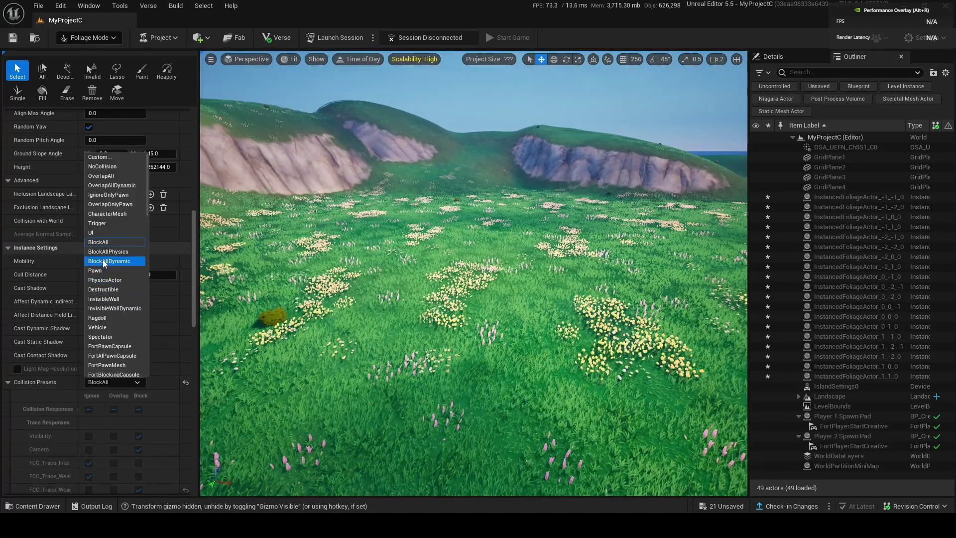
left_click(102, 166)
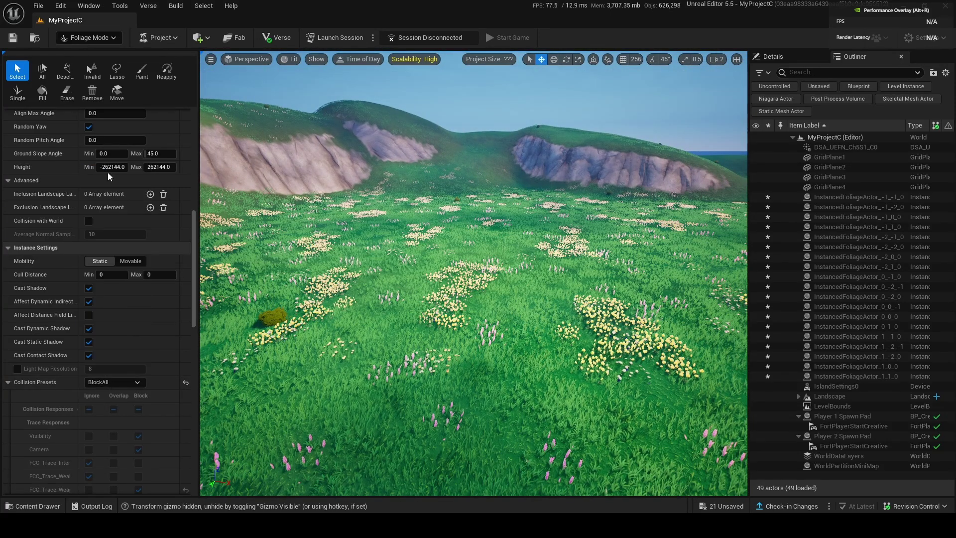
left_click(113, 383)
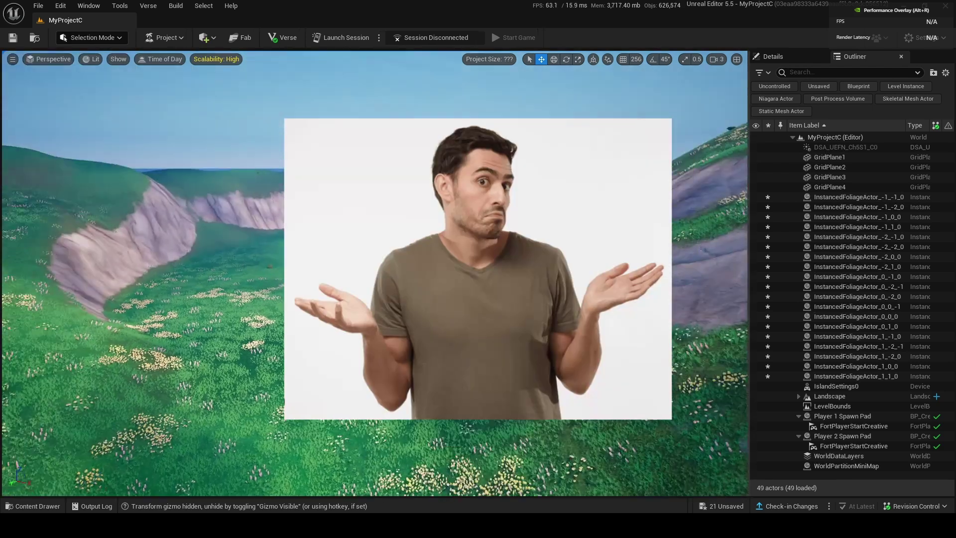
Look over the terrain and the project content, and switch the editor to Foliage mode.
right_click_drag(441, 237, 449, 238)
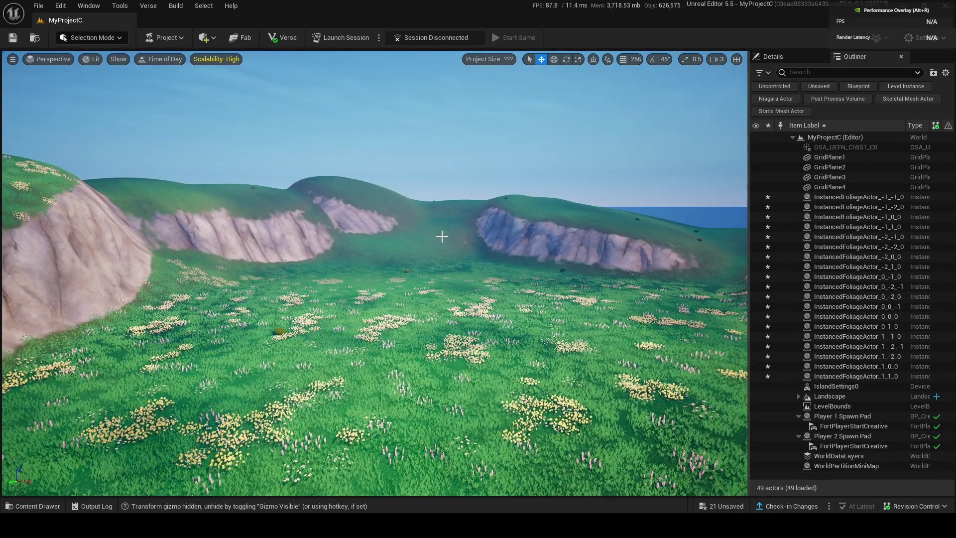
key("ctrl+space")
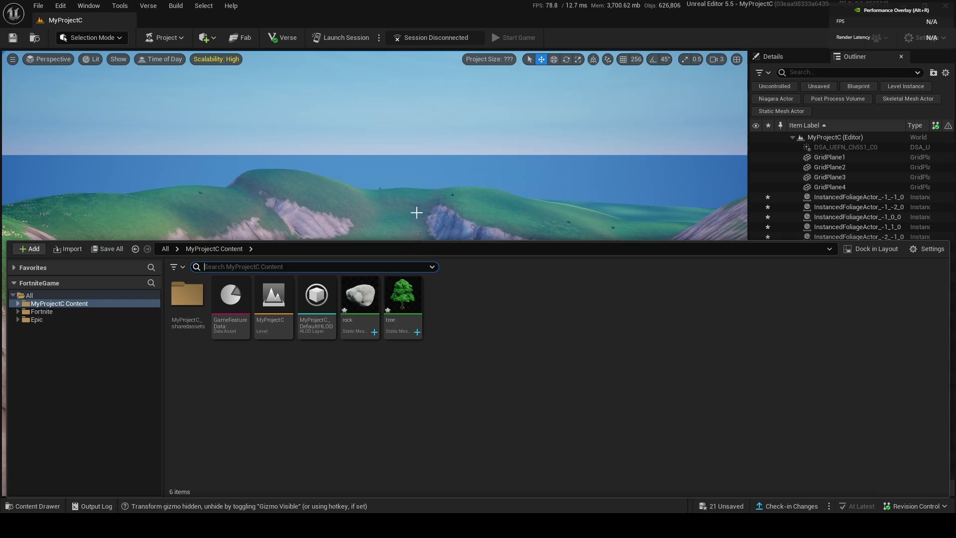
right_click_drag(393, 177, 393, 199)
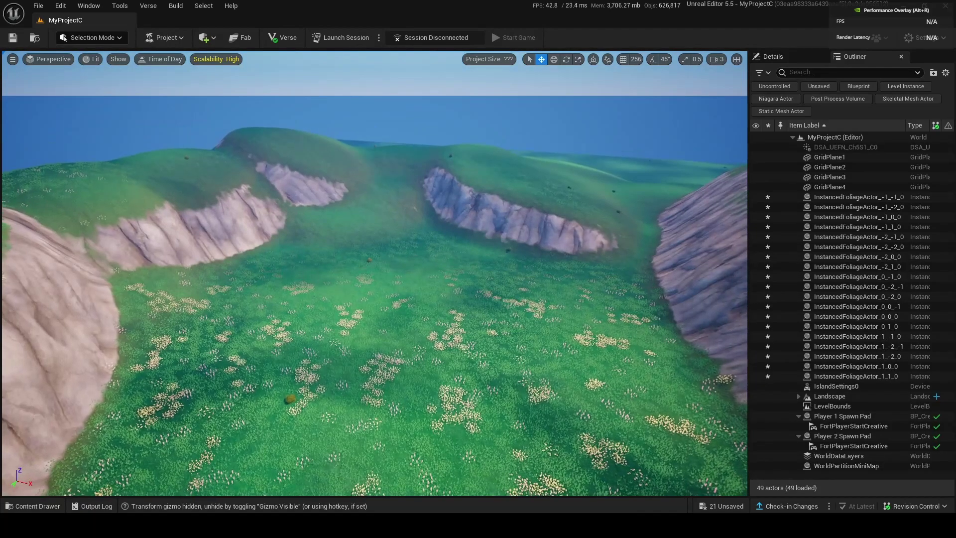
key("ctrl+space")
left_click(100, 37)
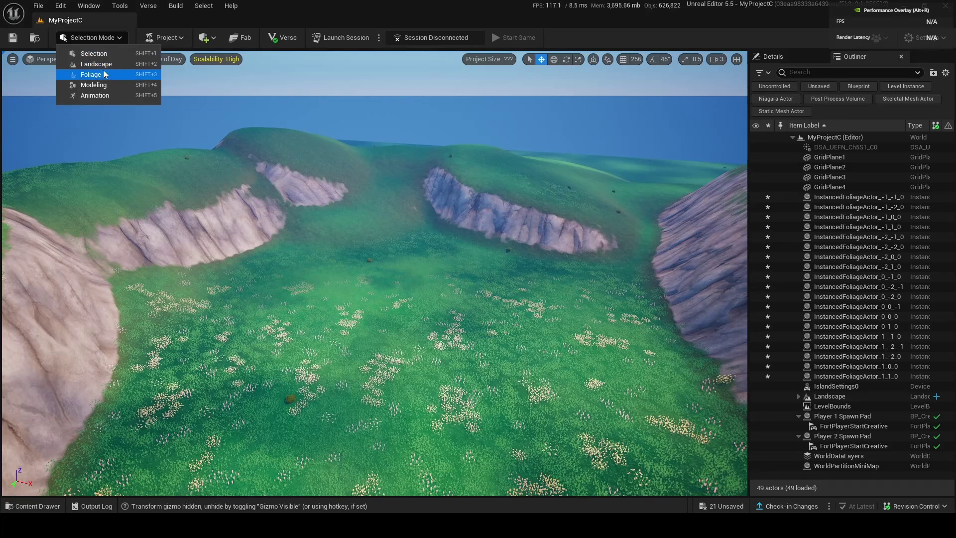
left_click(96, 74)
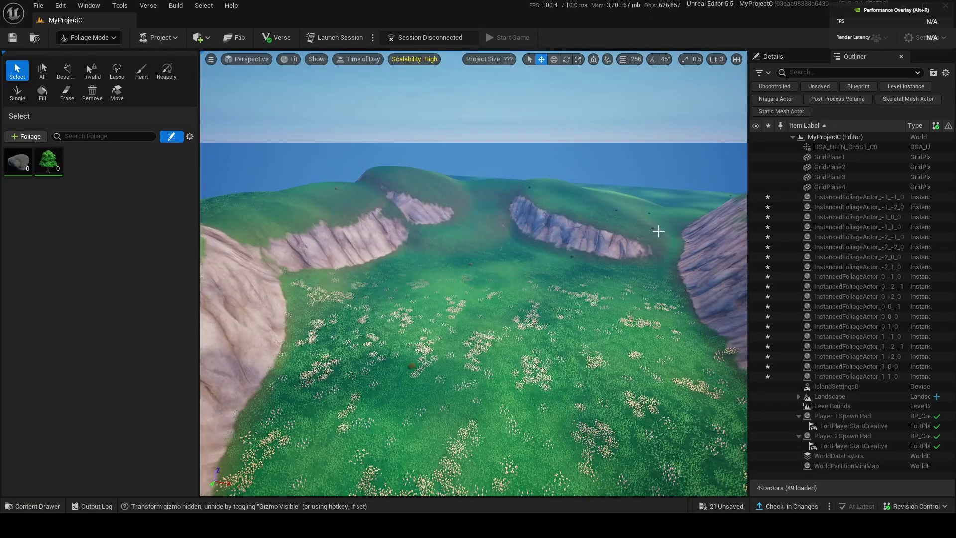
Create a new static mesh foliage type named birch in the project content.
left_click(25, 138)
left_click(30, 160)
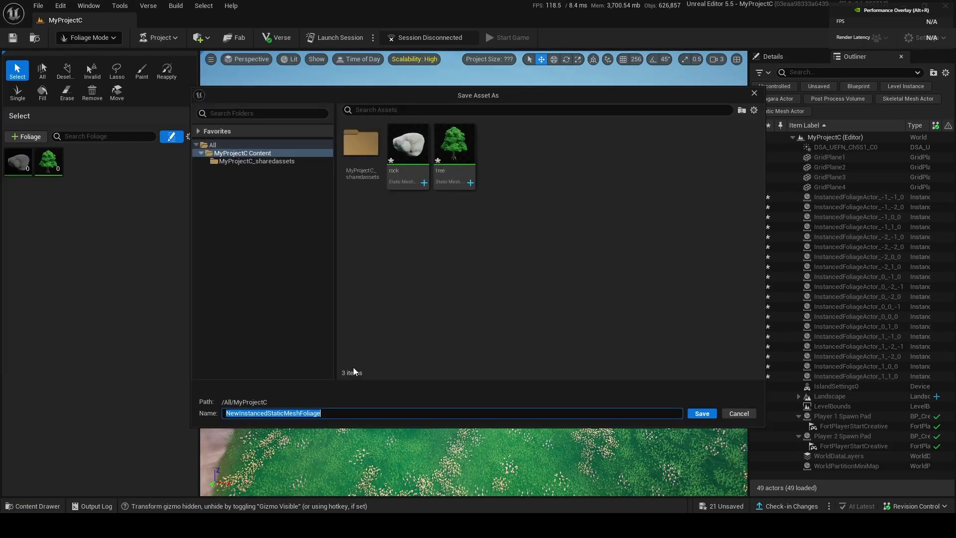
key("BackSpace")
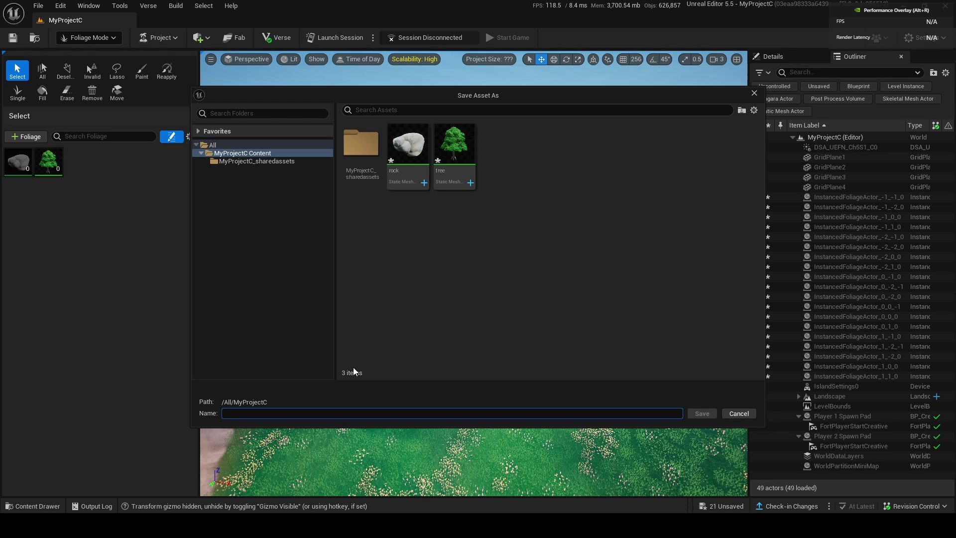
type("birc")
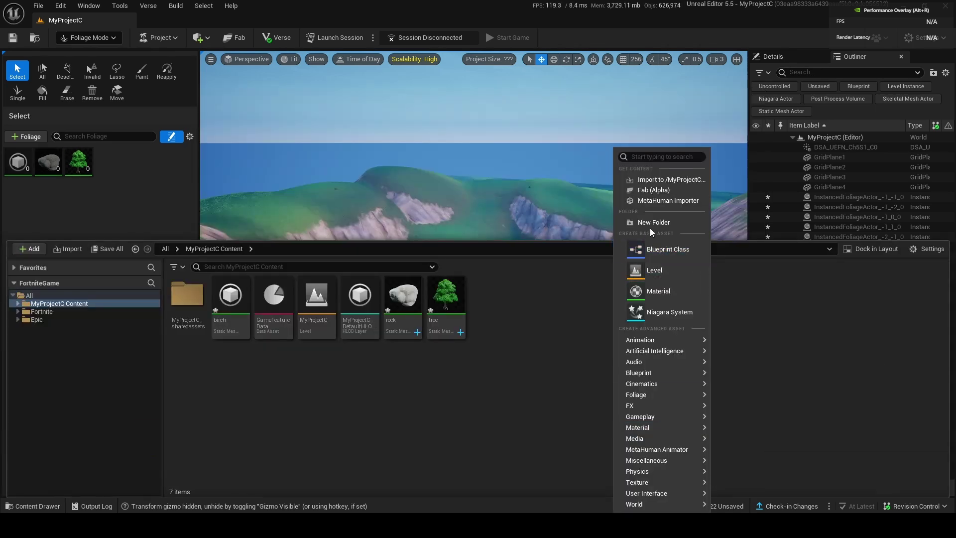
Create a folder named birch in the project content and open it.
left_click(650, 224)
type("birch")
key("Return")
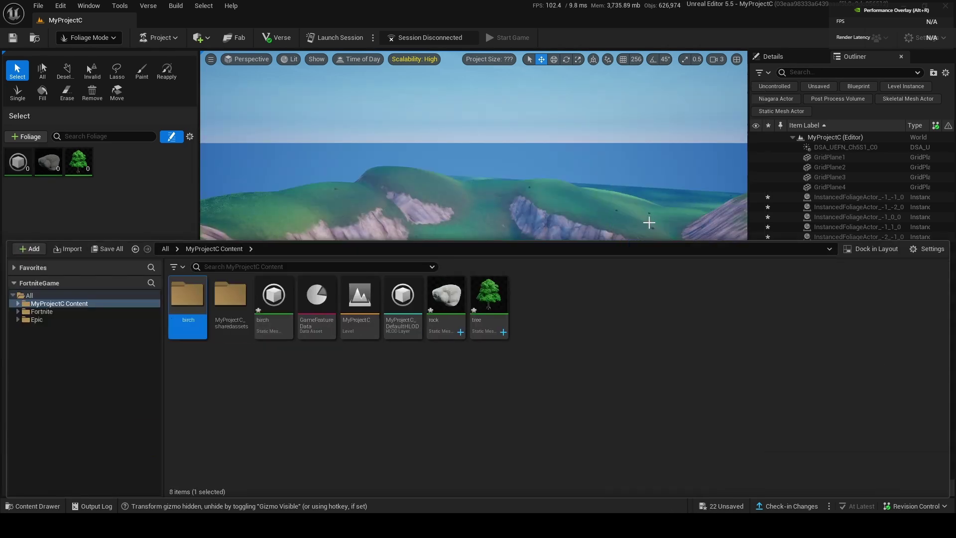
double_click(188, 297)
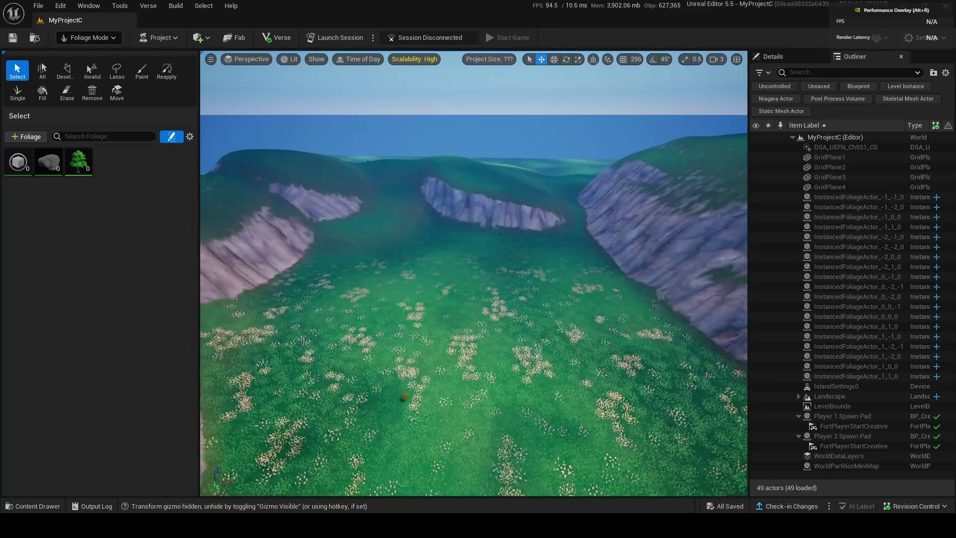
Place the birch static mesh on the flower meadow and inspect the tree up close.
right_click_drag(367, 187, 343, 188)
key("w")
scroll(367, 188, "down", 1)
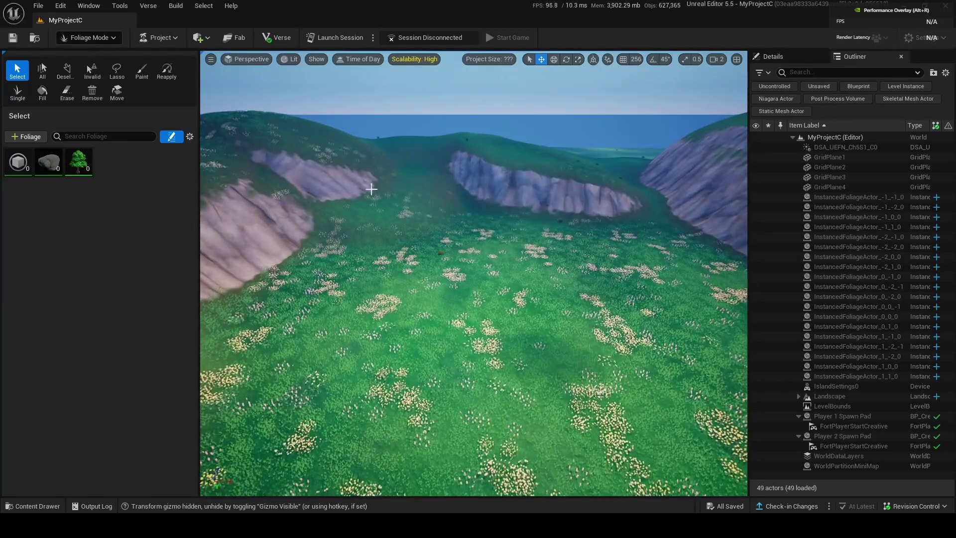
left_click(38, 505)
mouse_move(278, 316)
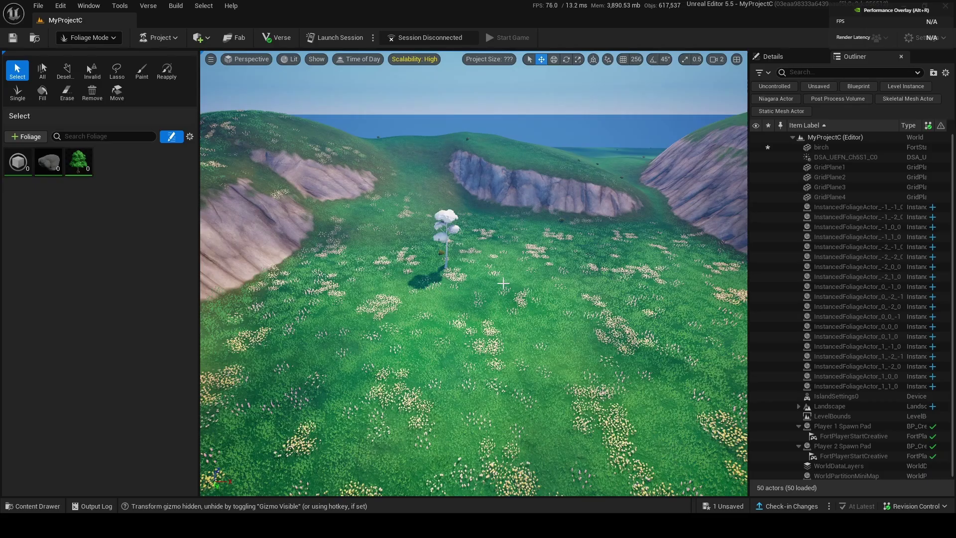
scroll(473, 274, "up", 5)
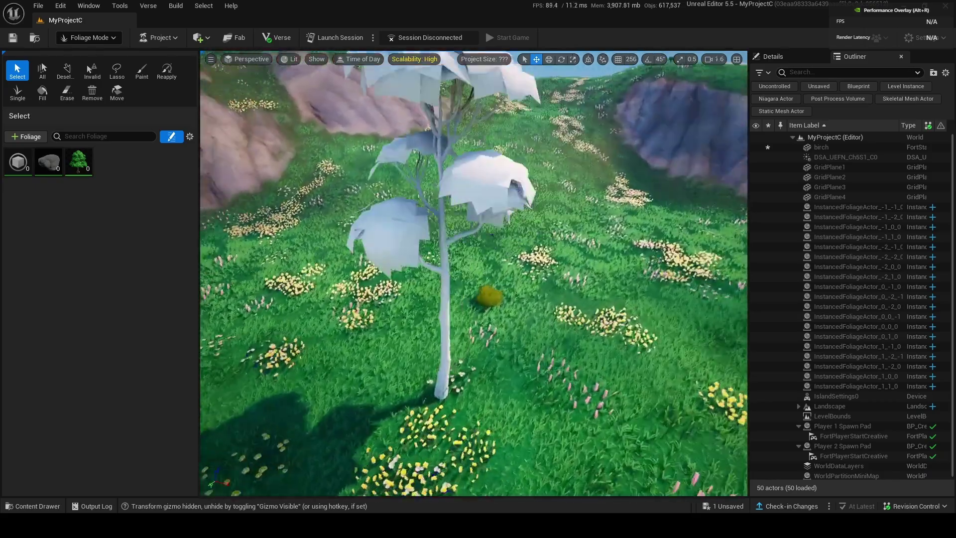
key("w")
right_click_drag(473, 274, 473, 249)
scroll(473, 154, "down", 3)
key("s")
Open the birch trunk material MI_Birch_Trunk_NonNanite2 for editing.
left_click(41, 504)
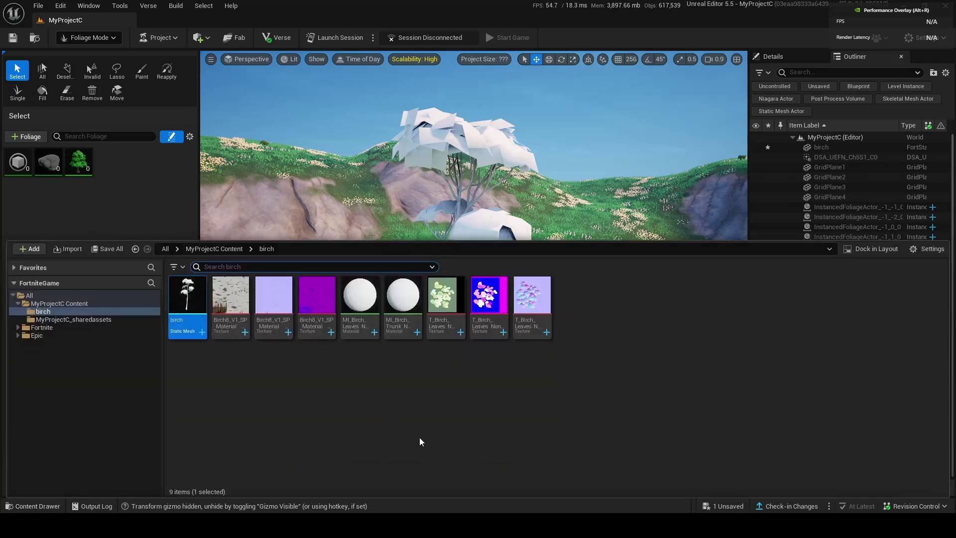
left_click(401, 308)
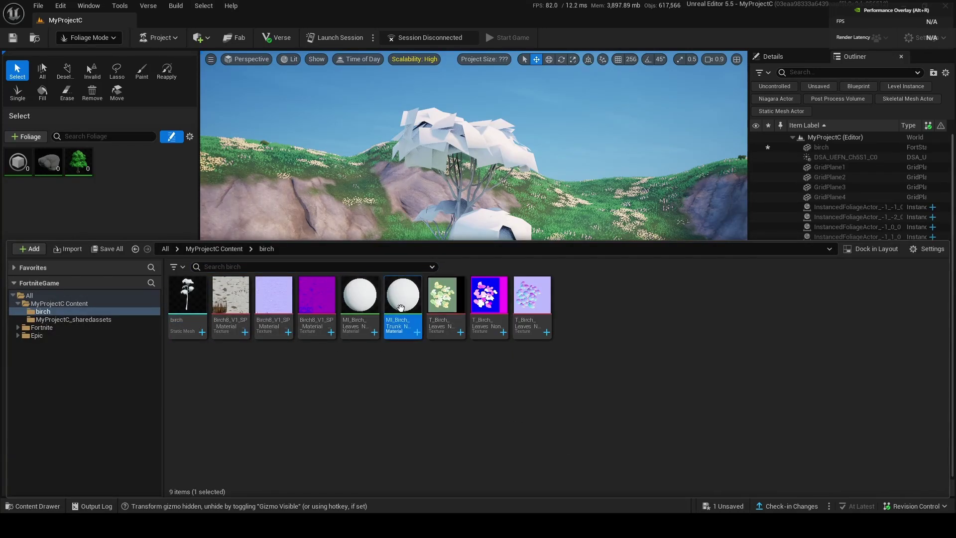
double_click(407, 326)
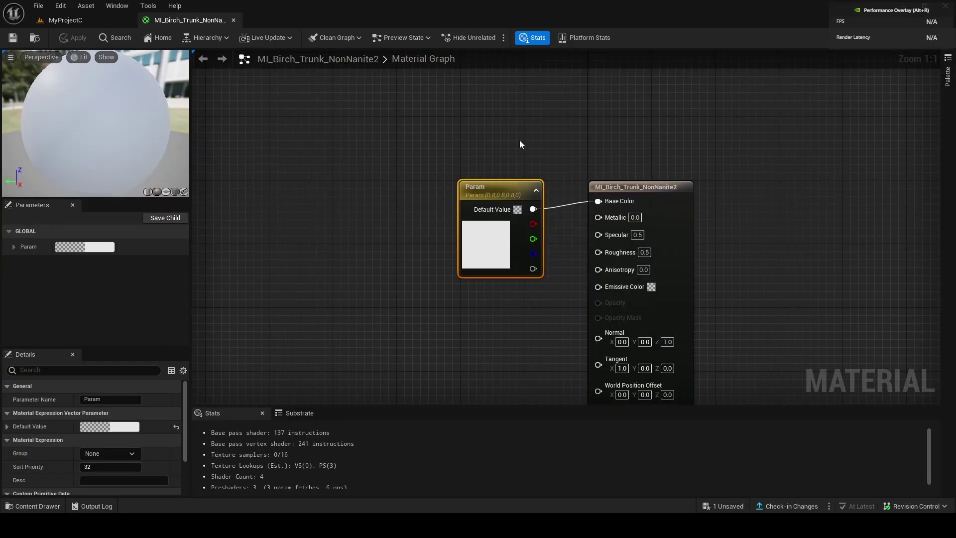
Delete the trunk material's Param node and add the three Birch8_V1_SP textures as separate texture samples.
key("ctrl+space")
left_click(242, 424)
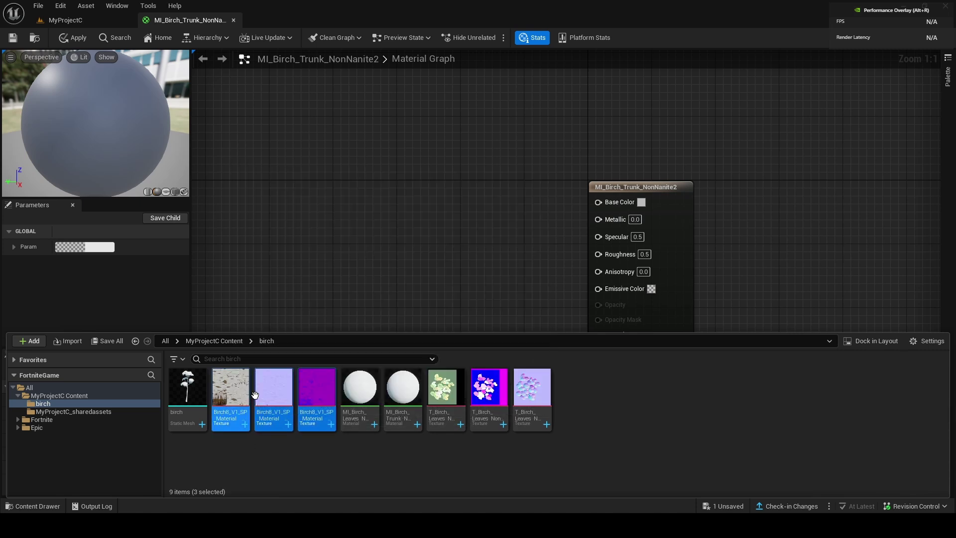
left_click_drag(308, 388, 394, 186)
left_click_drag(500, 213, 438, 312)
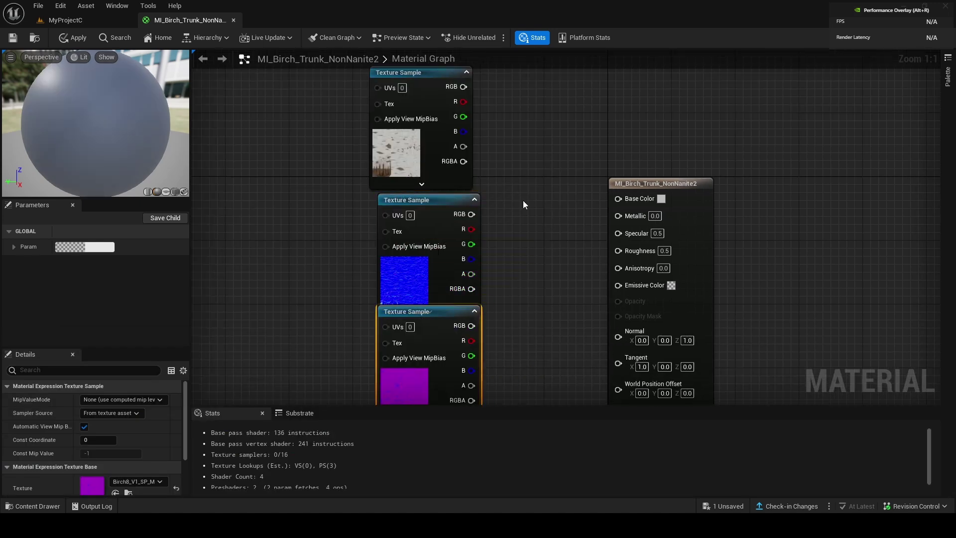
Connect the bark color texture's RGB to Base Color and the normal texture's RGB to Normal.
right_click_drag(523, 204, 520, 264)
left_click_drag(461, 148, 459, 144)
left_click_drag(603, 188, 617, 260)
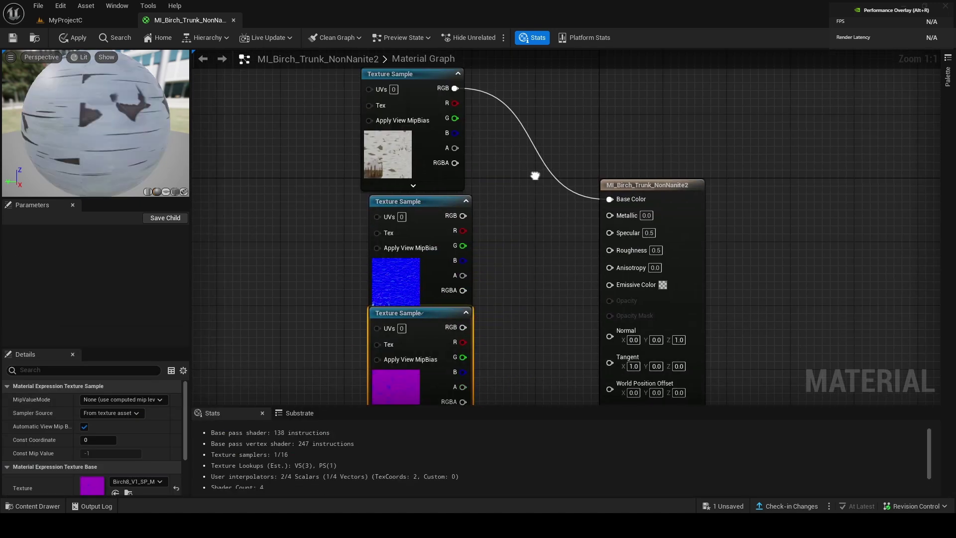
left_click(438, 283)
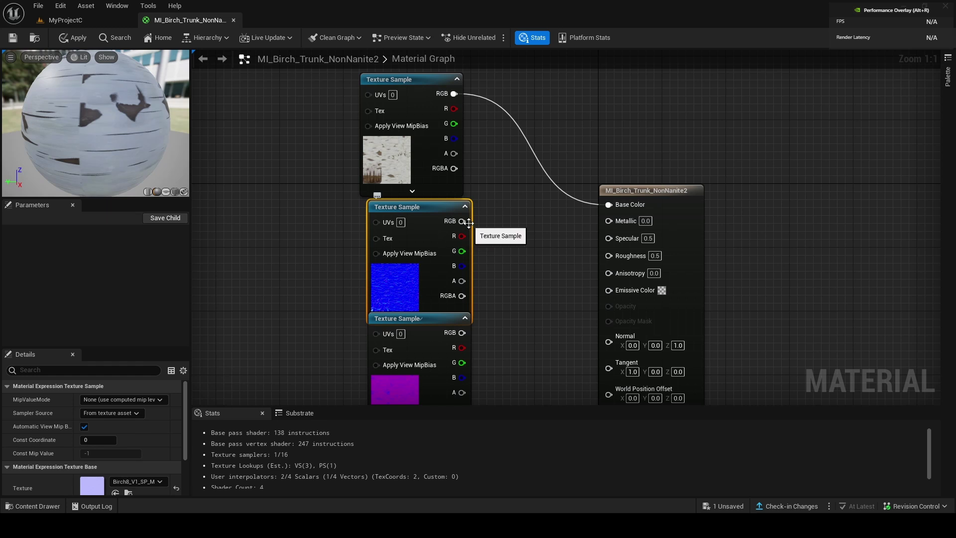
left_click_drag(636, 337, 617, 340)
right_click_drag(475, 330, 462, 272)
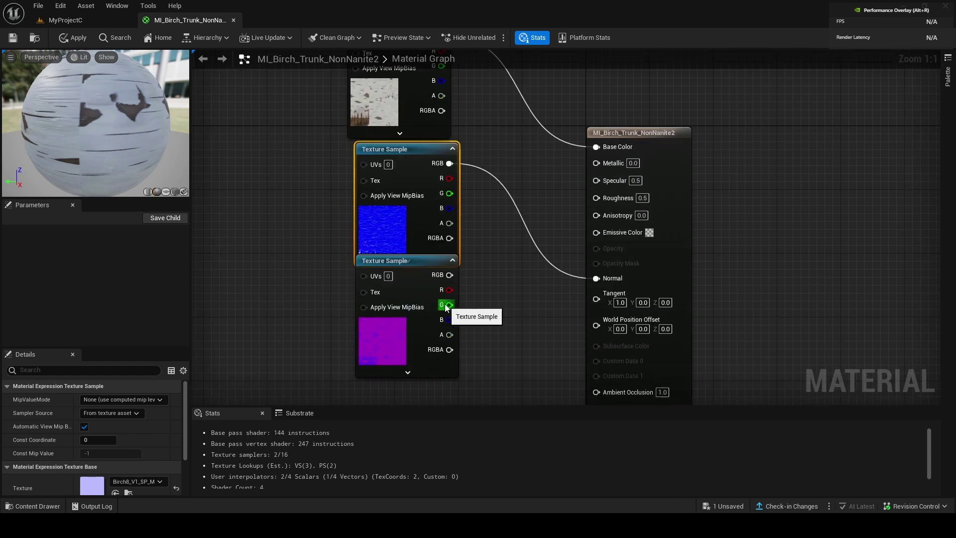
Connect the purple mask texture's green channel to Metallic, red to Specular and blue to Roughness.
left_click_drag(447, 308, 613, 168)
left_click_drag(449, 289, 613, 178)
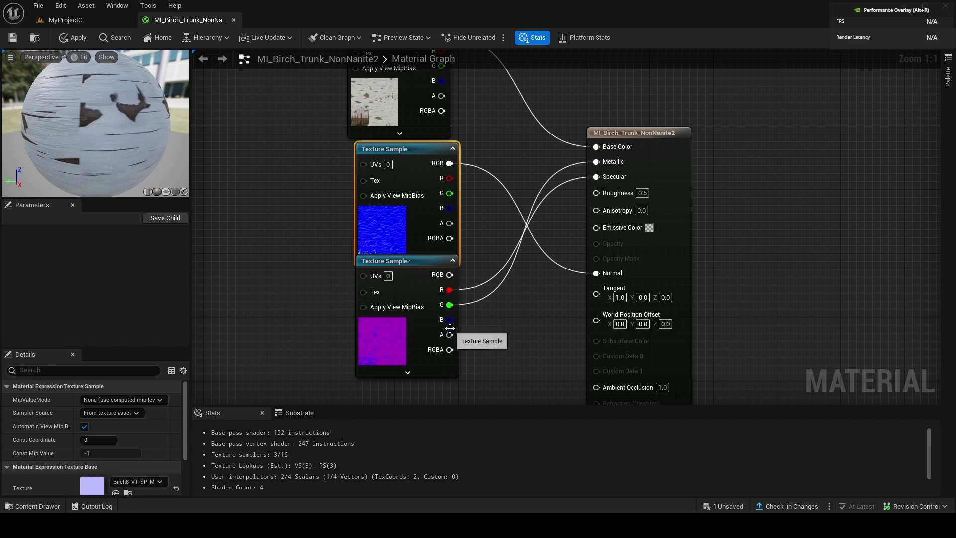
left_click_drag(450, 320, 600, 193)
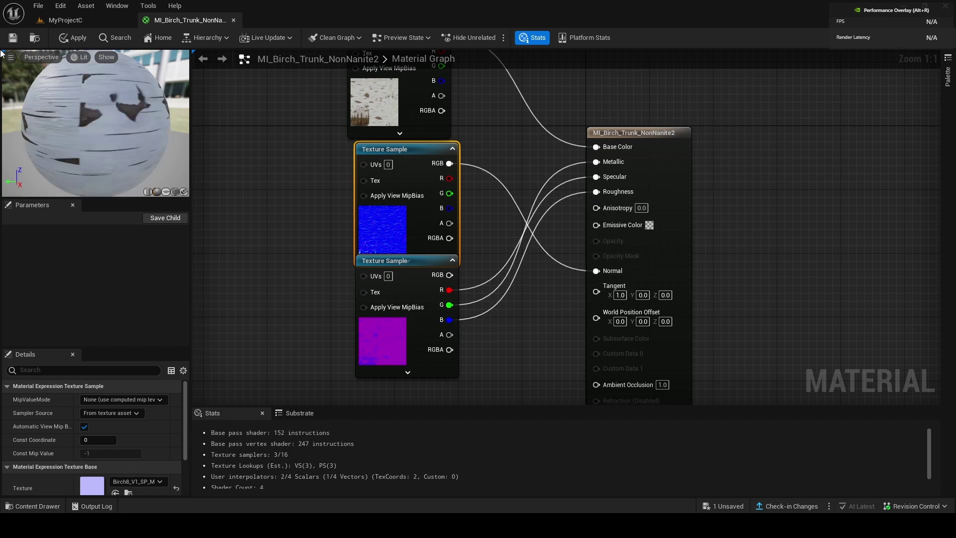
Save the trunk material and inspect the birch's bark in the level.
left_click(12, 37)
left_click(65, 20)
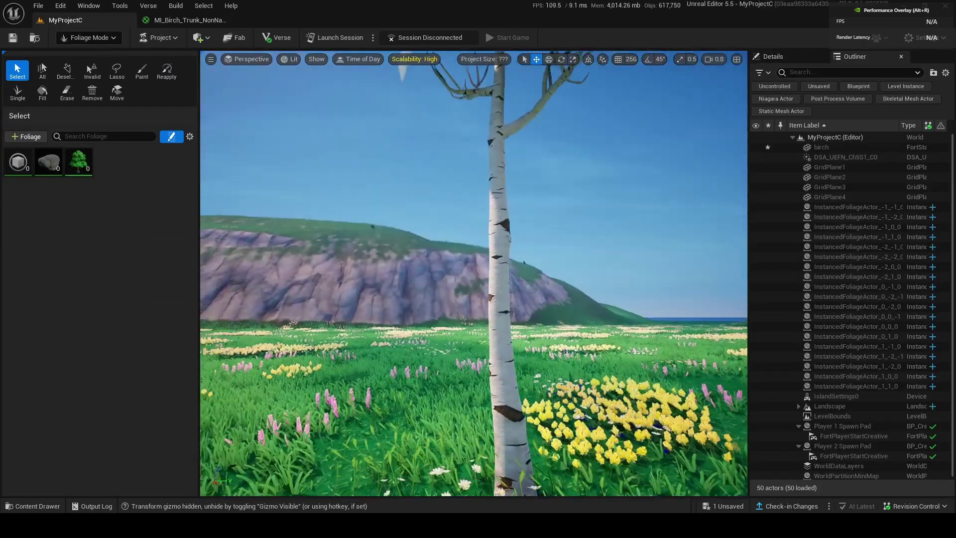
right_click_drag(474, 273, 348, 284)
scroll(473, 272, "up", 2)
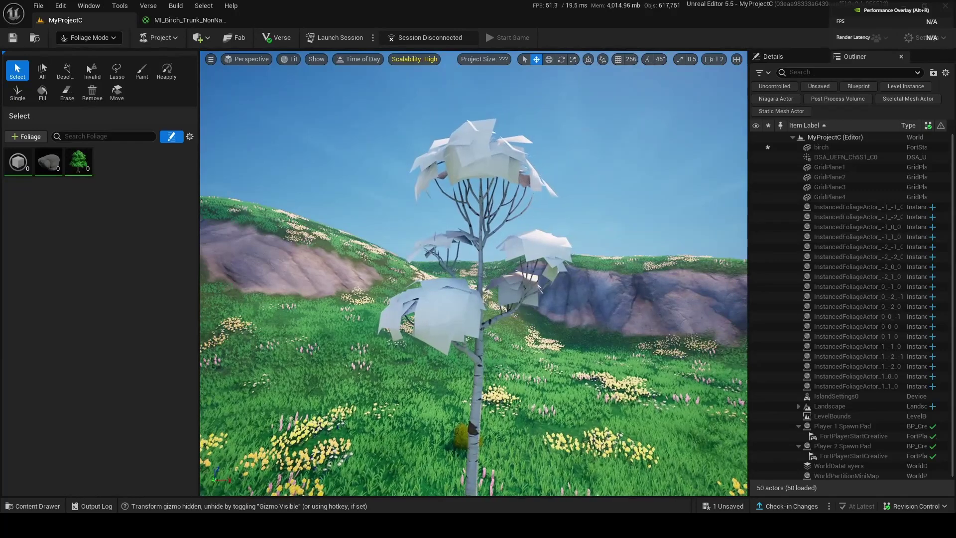
Open the birch leaves material MI_Birch_Leaves_NonNanite2 and delete its Param node.
left_click(31, 506)
left_click(207, 467)
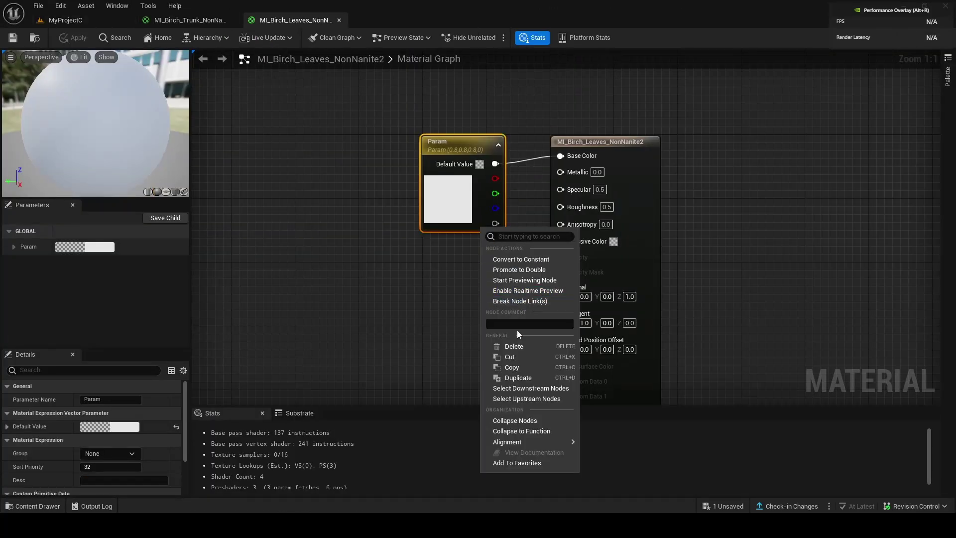
left_click(514, 347)
Add the three T_Birch_Leaves textures to the leaves material graph and arrange them in a column.
left_click(32, 507)
left_click(49, 506)
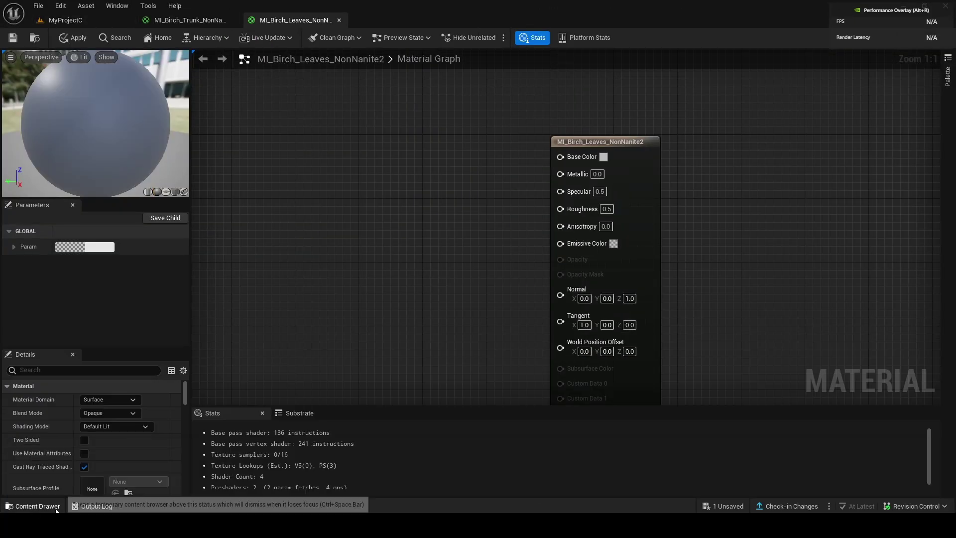
left_click(50, 506)
left_click(445, 401)
left_click_drag(501, 394, 433, 196)
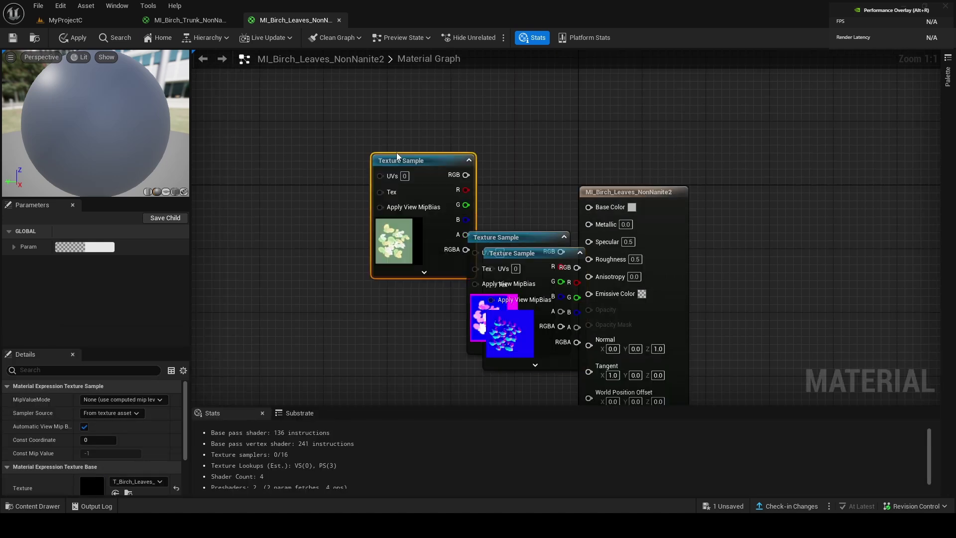
left_click_drag(396, 153, 373, 121)
left_click_drag(498, 238, 383, 271)
right_click_drag(516, 247, 518, 177)
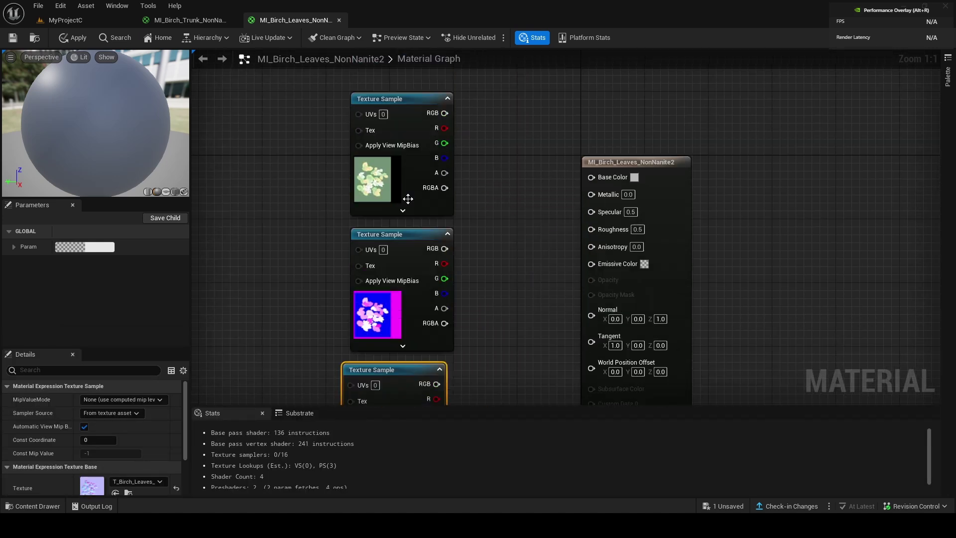
Connect the leaf color texture's RGB to Base Color and select the leaf mask texture sample.
left_click(409, 195)
left_click_drag(436, 113, 448, 115)
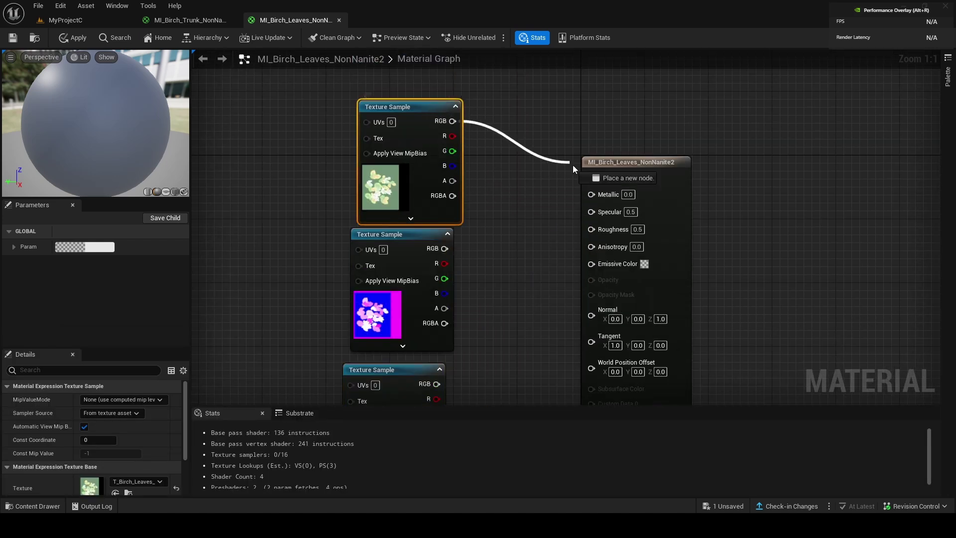
left_click_drag(572, 170, 591, 177)
right_click_drag(510, 232, 490, 205)
left_click(399, 233)
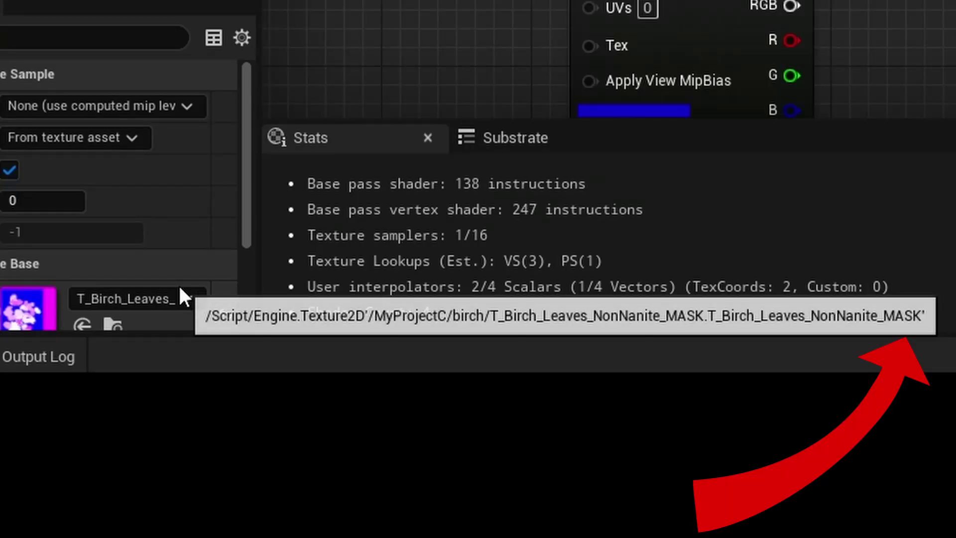
left_click_drag(425, 221, 591, 269)
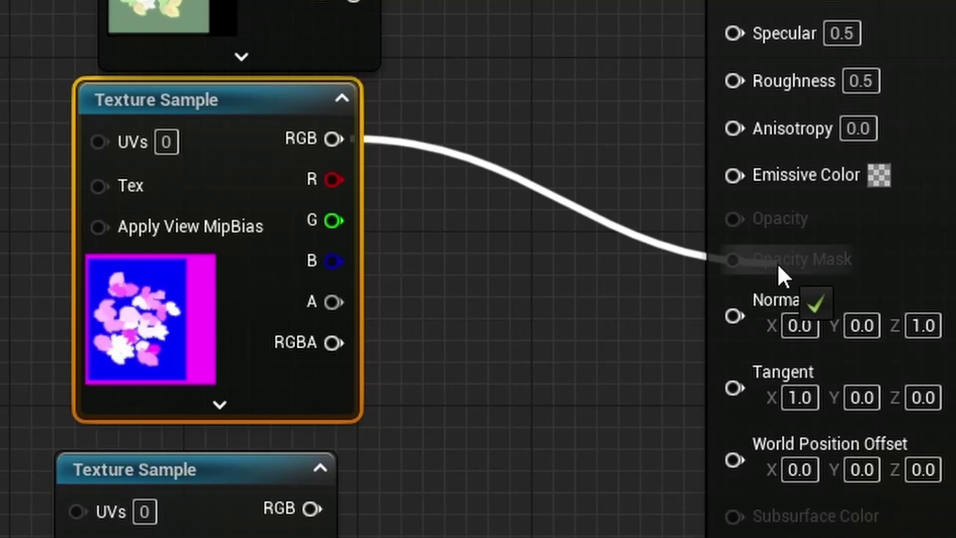
left_click_drag(778, 263, 537, 193)
key("Escape")
Set the leaves material's Blend Mode to Masked and connect the leaf mask texture's RGB to Opacity Mask.
left_click(945, 58)
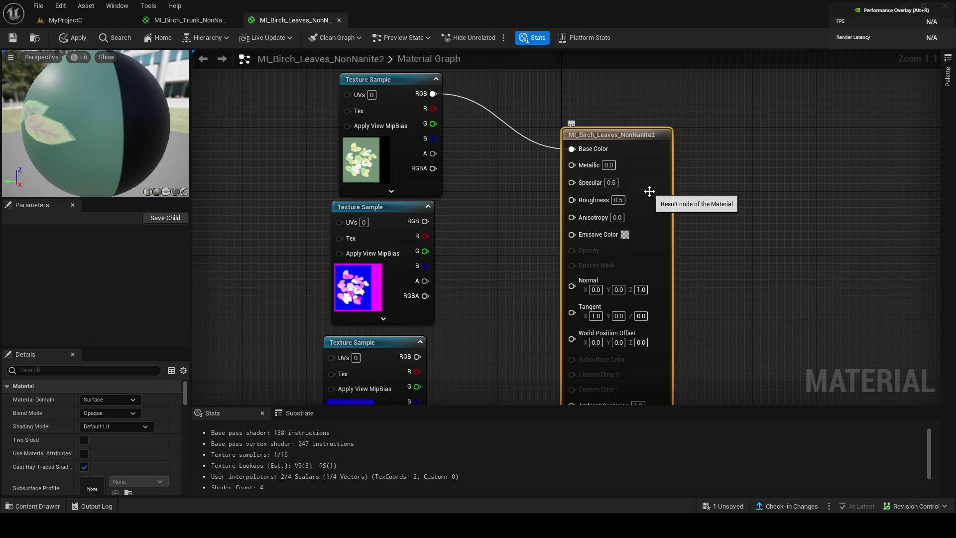
left_click(106, 412)
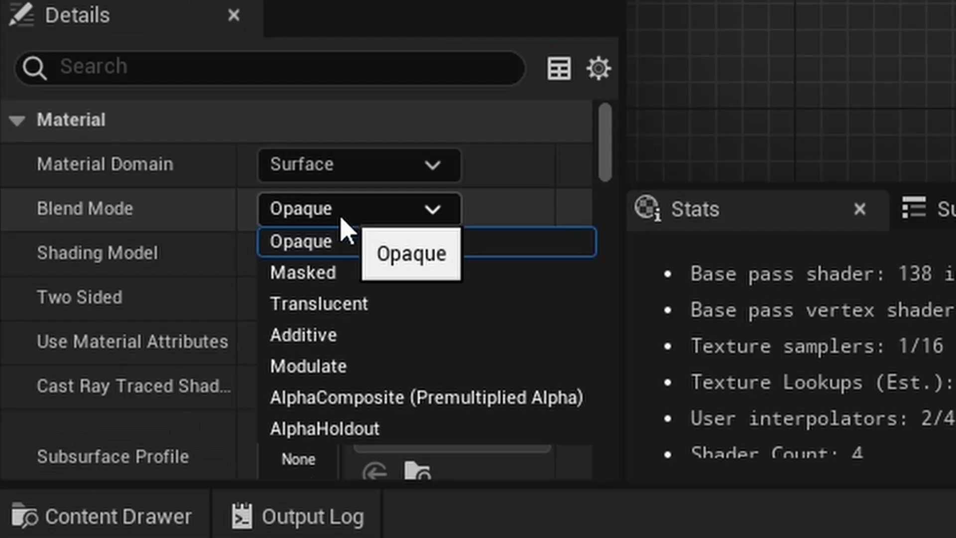
left_click(102, 434)
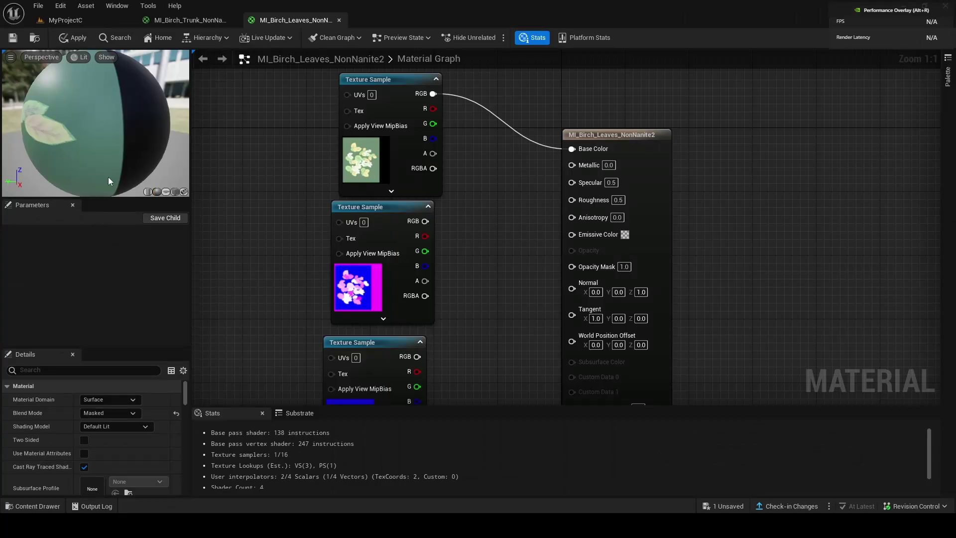
left_click_drag(513, 222, 574, 267)
left_click_drag(85, 131, 180, 136)
Connect the leaf normal texture's RGB to Normal and inspect the birch's leaves in the level.
right_click_drag(481, 351, 484, 316)
left_click(409, 231)
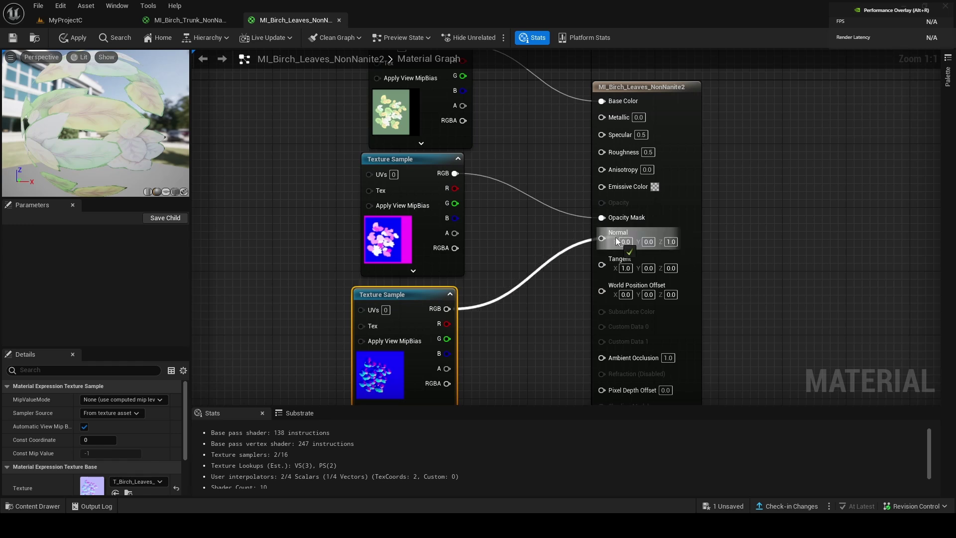
left_click_drag(615, 237, 616, 238)
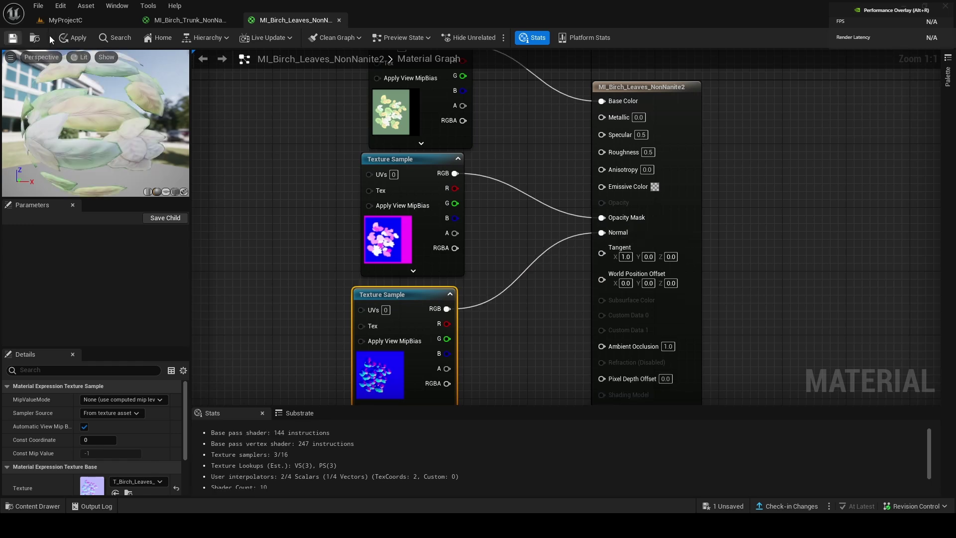
left_click(82, 20)
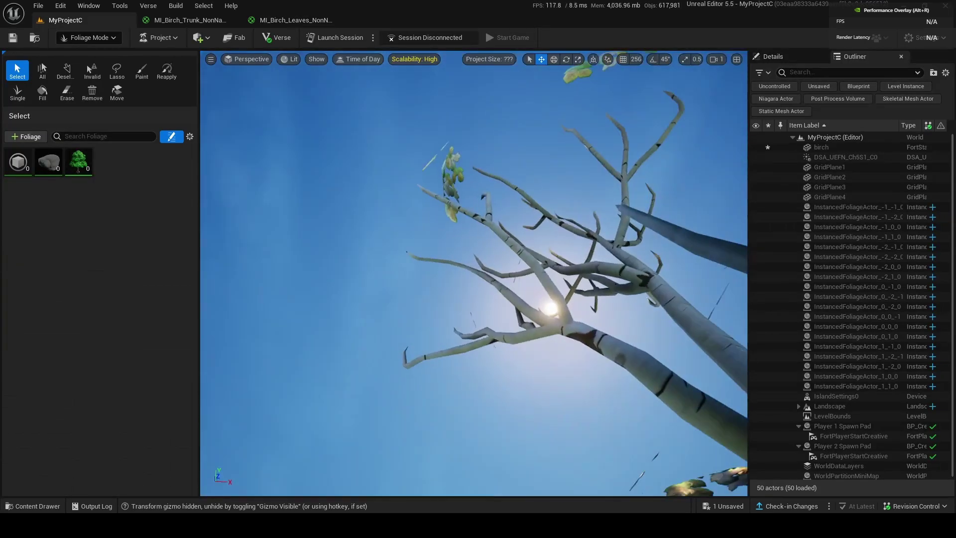
right_click_drag(473, 273, 408, 359)
right_click_drag(473, 254, 465, 274)
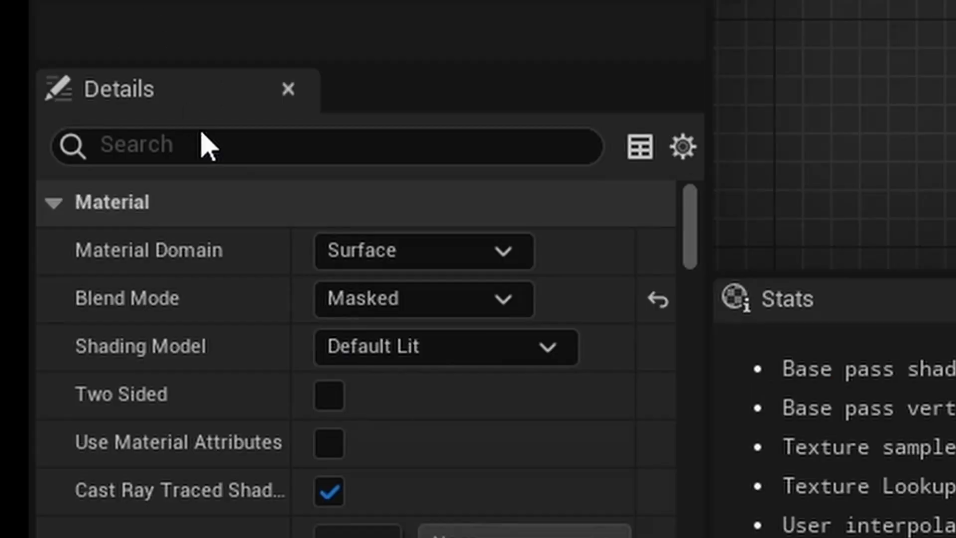
Enable Two Sided for the leaves material and inspect the birch's foliage in the level.
left_click(202, 135)
type("two sided")
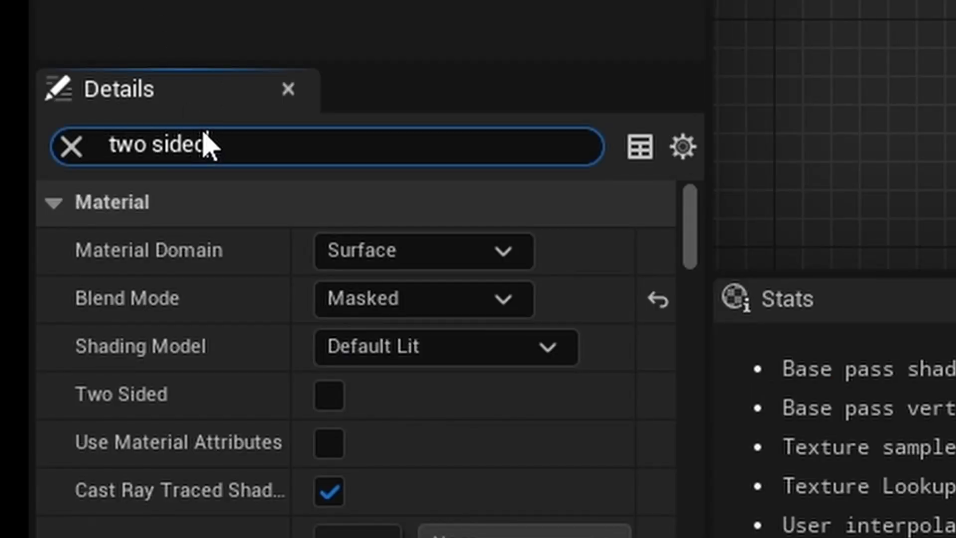
left_click(341, 252)
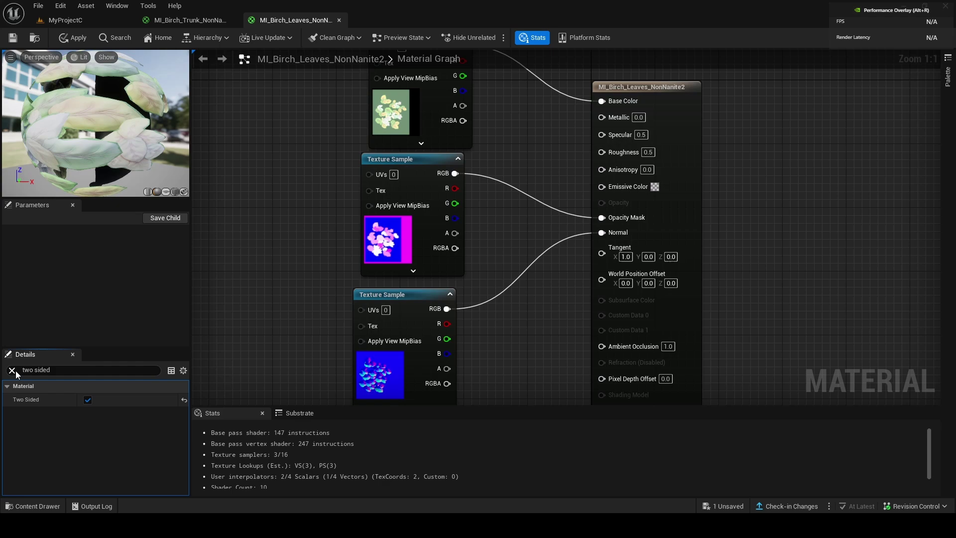
left_click(12, 370)
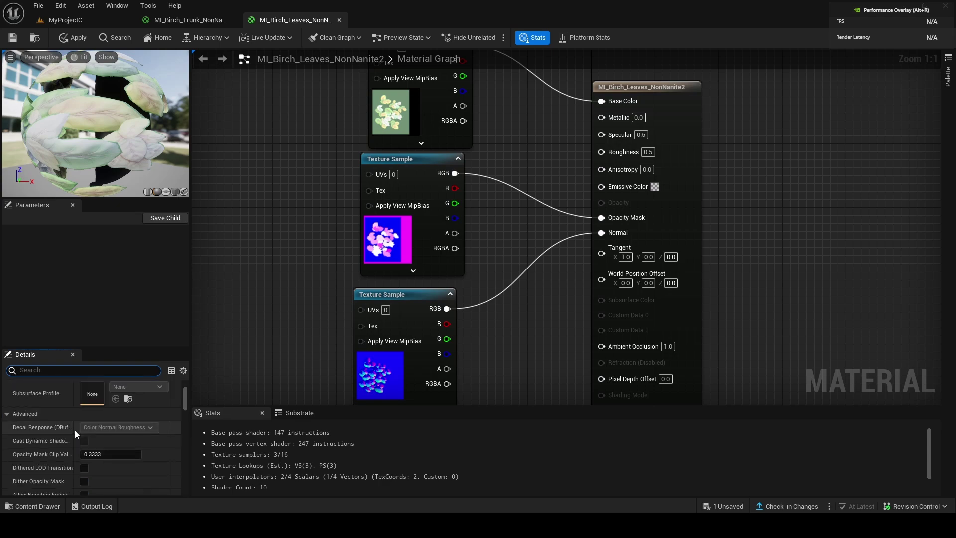
left_click(70, 20)
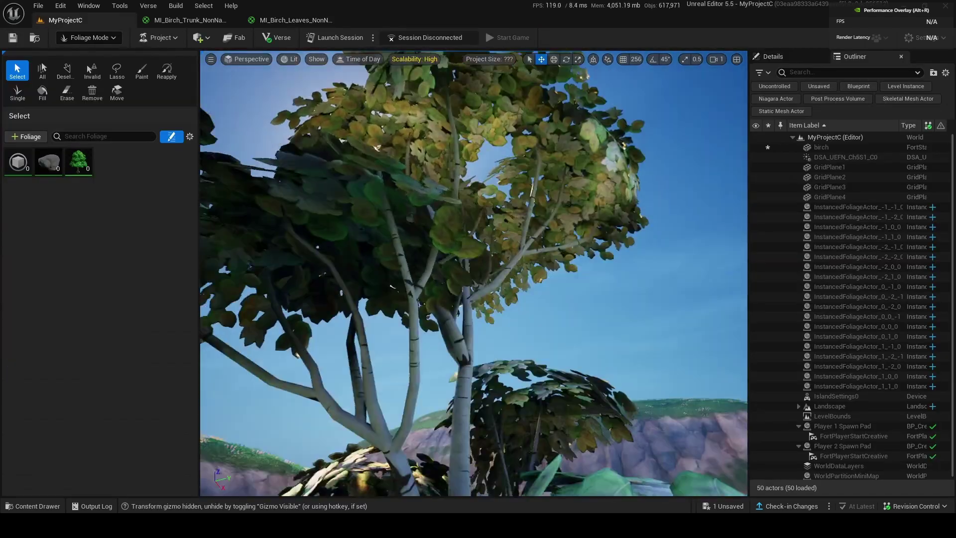
right_click_drag(473, 209, 473, 379)
Search the Epic content for "wind" and add the SimpleGrassWind function to the leaves material graph.
left_click(296, 19)
scroll(321, 271, "down", 2)
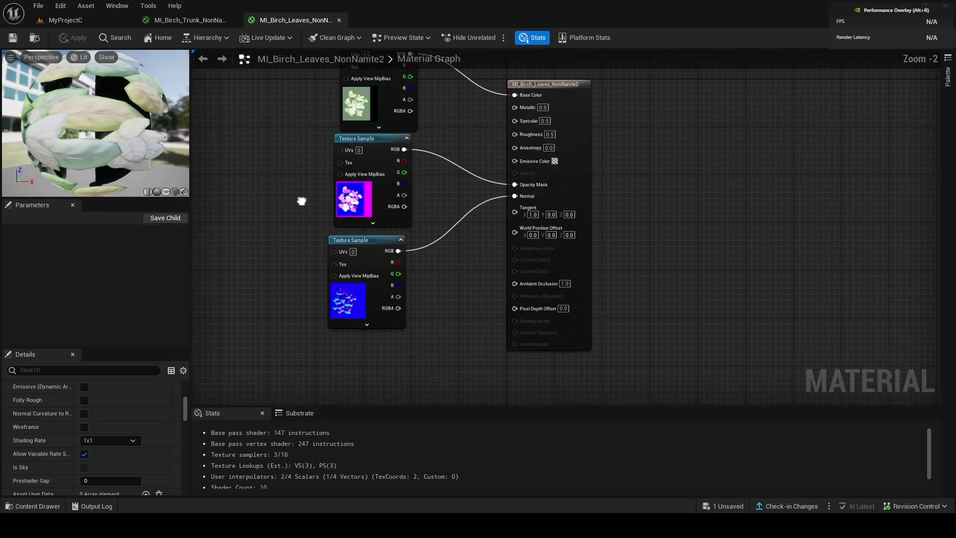
left_click(32, 506)
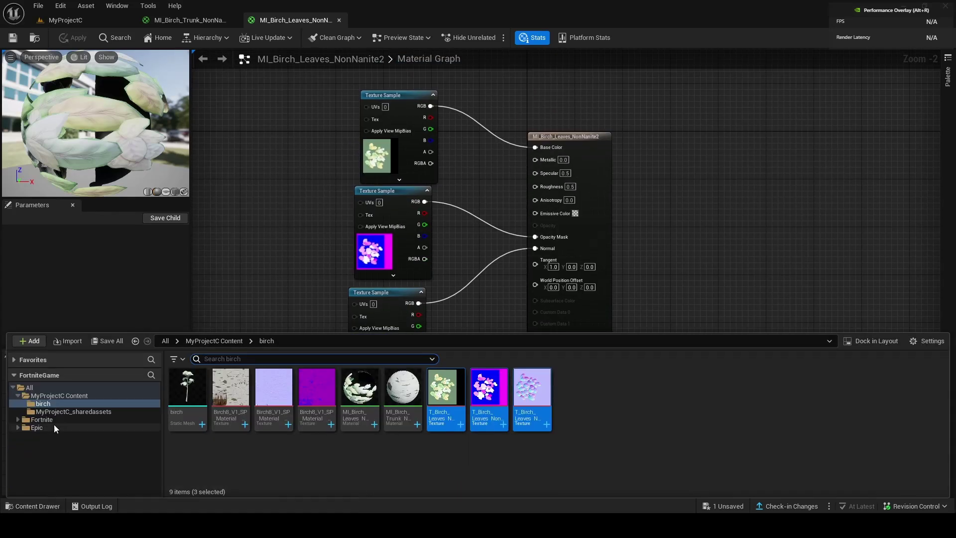
left_click(54, 426)
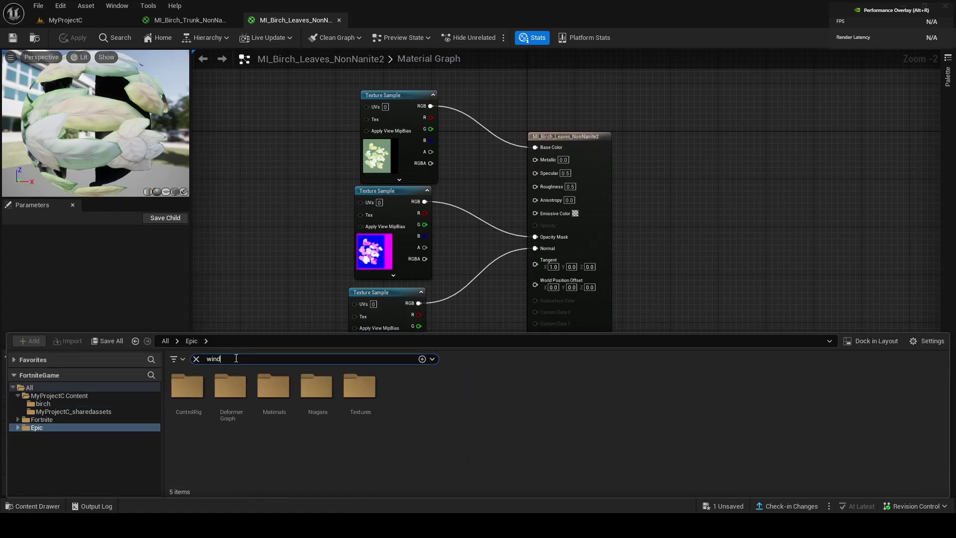
left_click_drag(188, 391, 282, 163)
right_click_drag(304, 153, 329, 191)
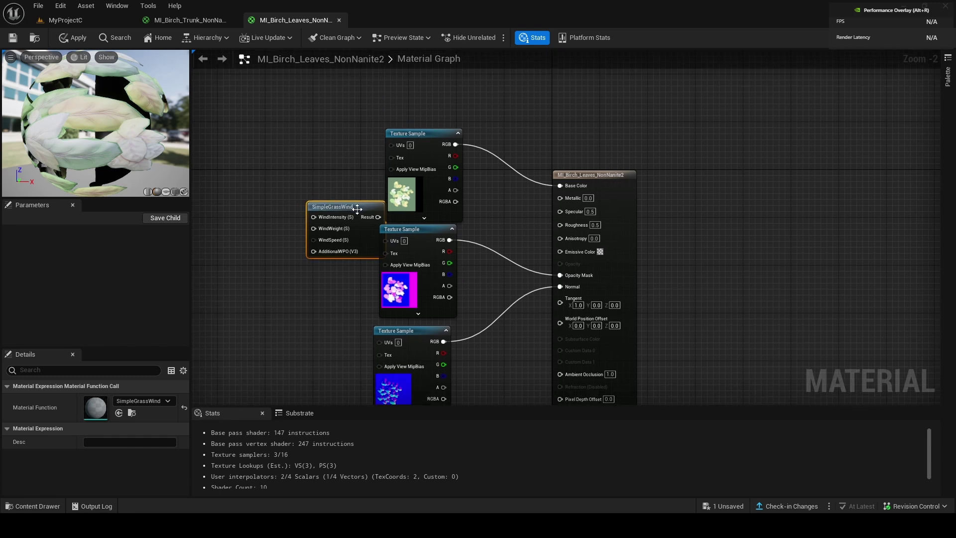
Connect the SimpleGrassWind node's Result to the leaves material's World Position Offset.
scroll(357, 209, "up", 2)
right_click_drag(480, 228, 457, 270)
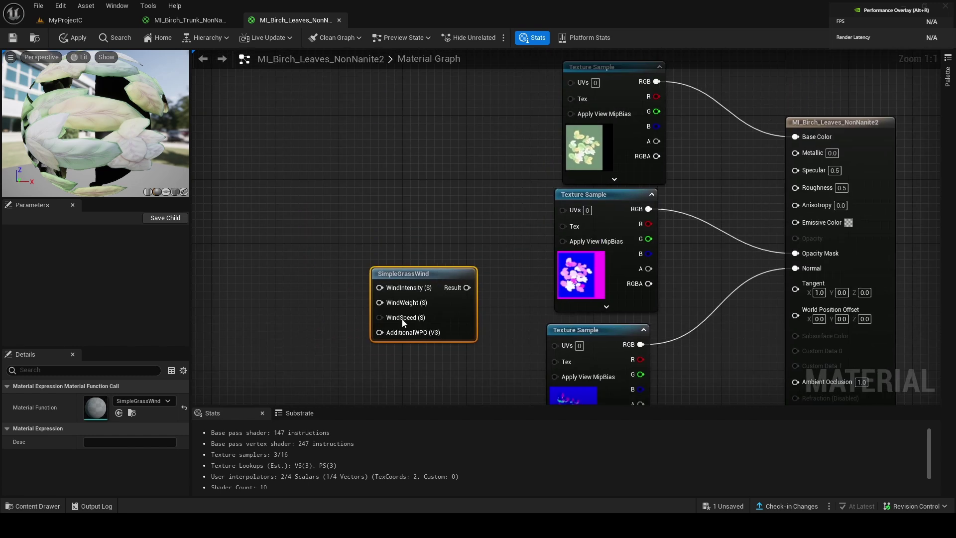
left_click_drag(393, 263, 709, 255)
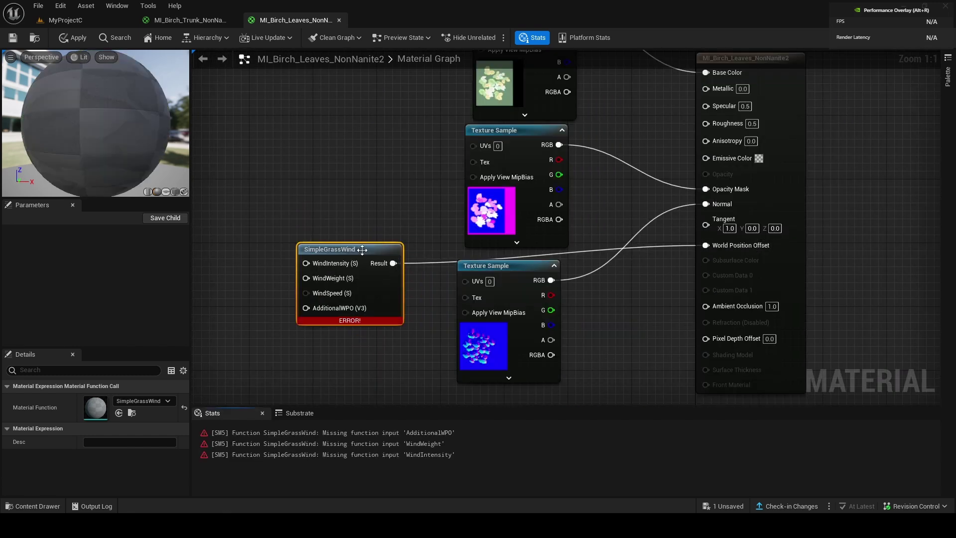
Add three Constant nodes and connect them to SimpleGrassWind's WindIntensity, WindWeight and AdditionalWPO inputs.
right_click_drag(310, 221, 540, 205)
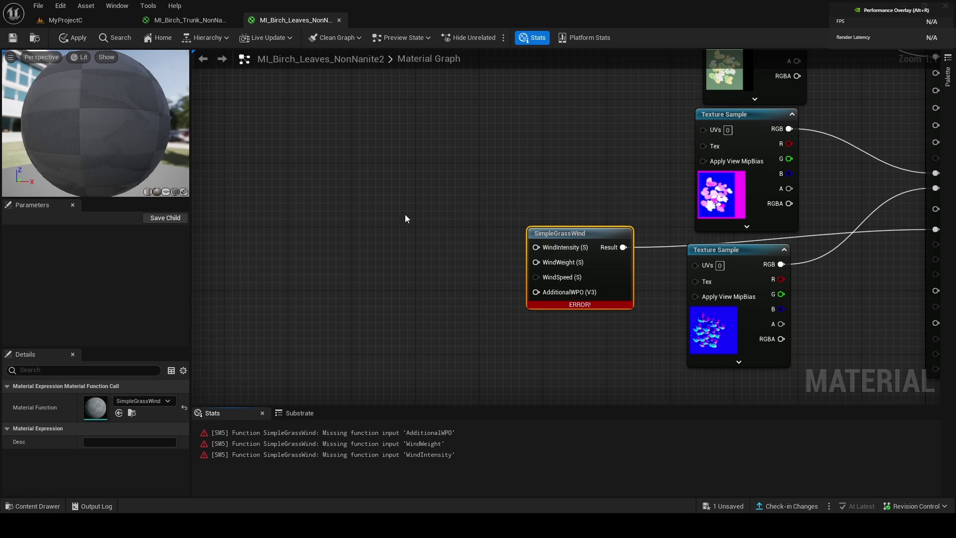
left_click(381, 215)
left_click(398, 309)
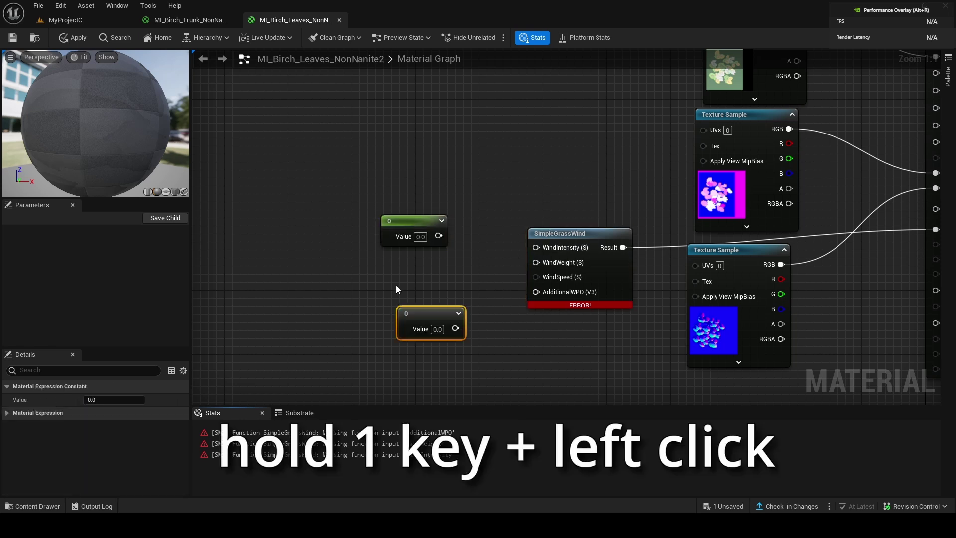
left_click(391, 268)
left_click_drag(444, 235, 536, 247)
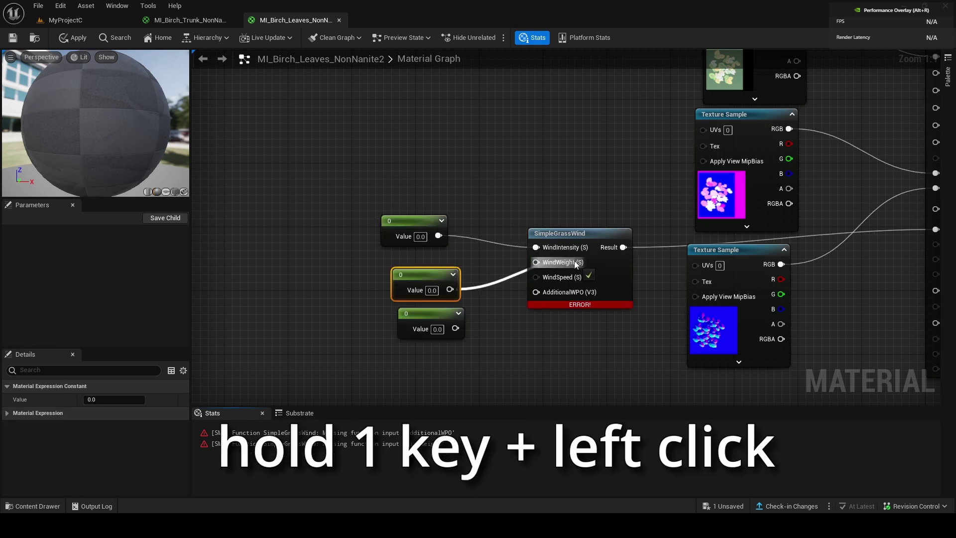
left_click_drag(574, 262, 574, 262)
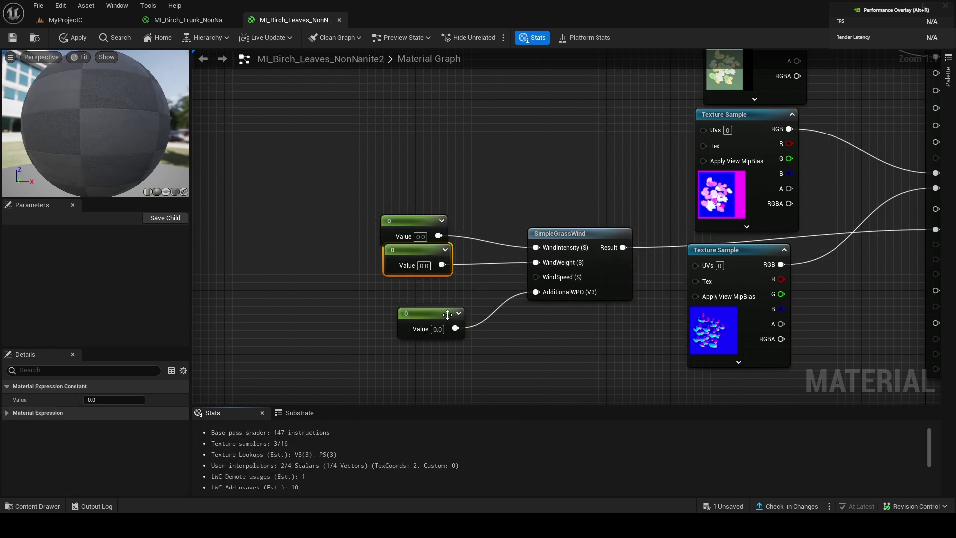
left_click_drag(444, 313, 438, 297)
Set the WindIntensity, WindWeight and AdditionalWPO constants to 1 each.
left_click(427, 226)
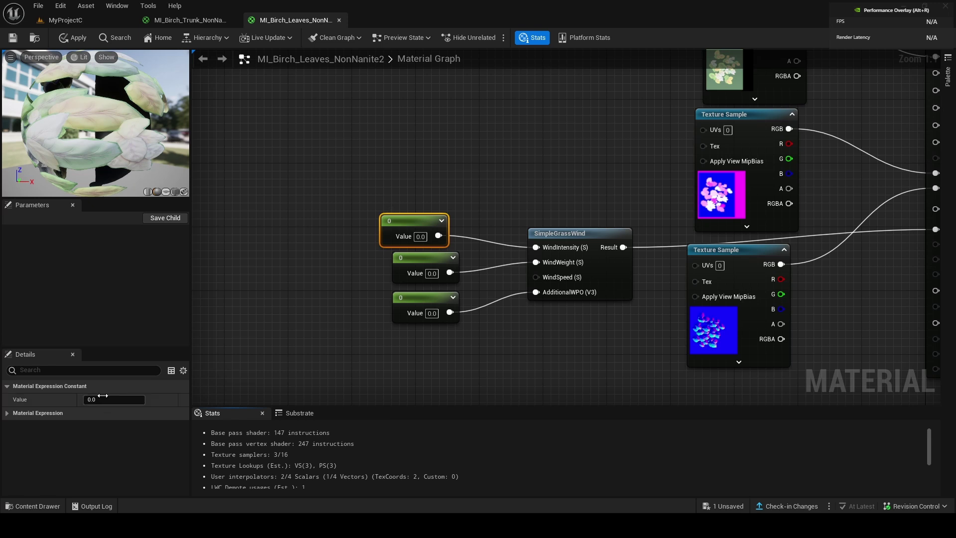
type("1")
key("Return")
left_click(425, 259)
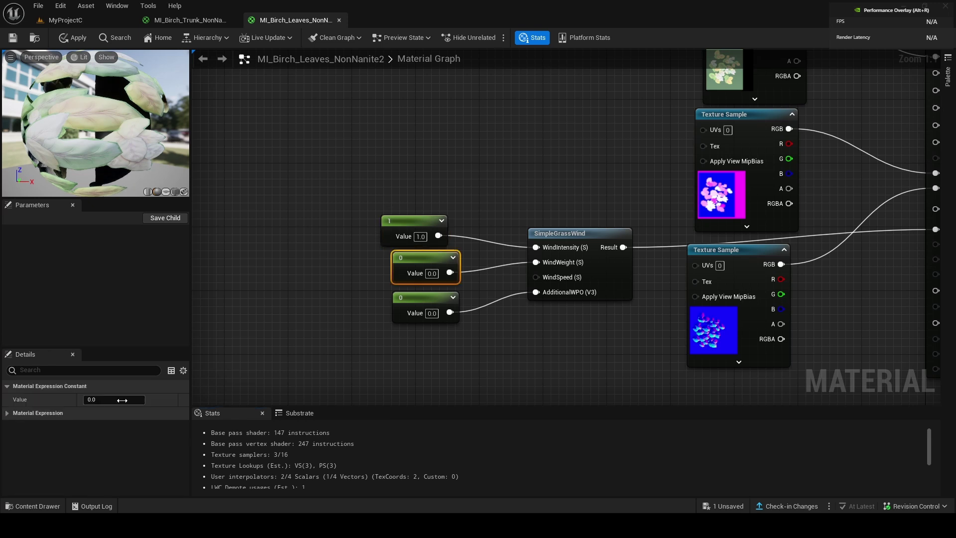
type("1")
key("Return")
left_click(454, 313)
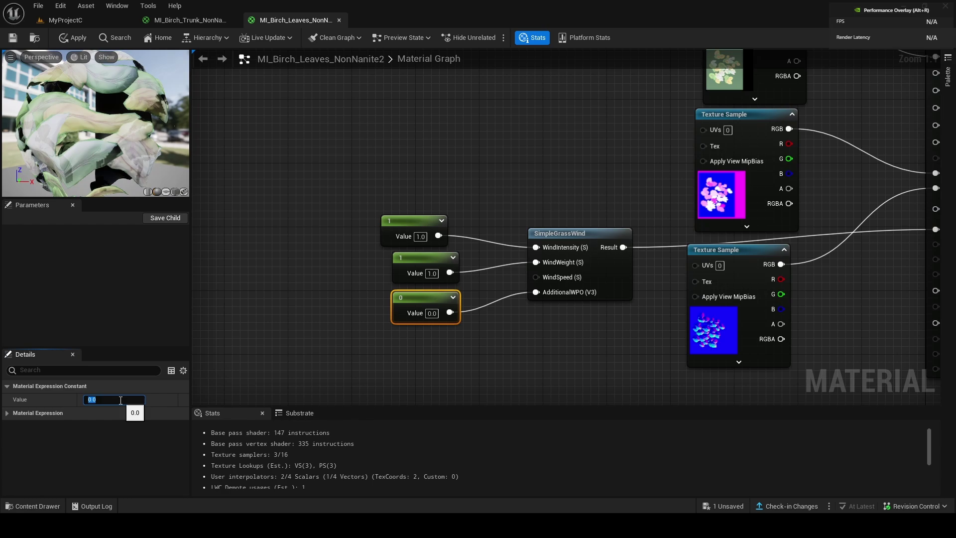
type("1")
key("Return")
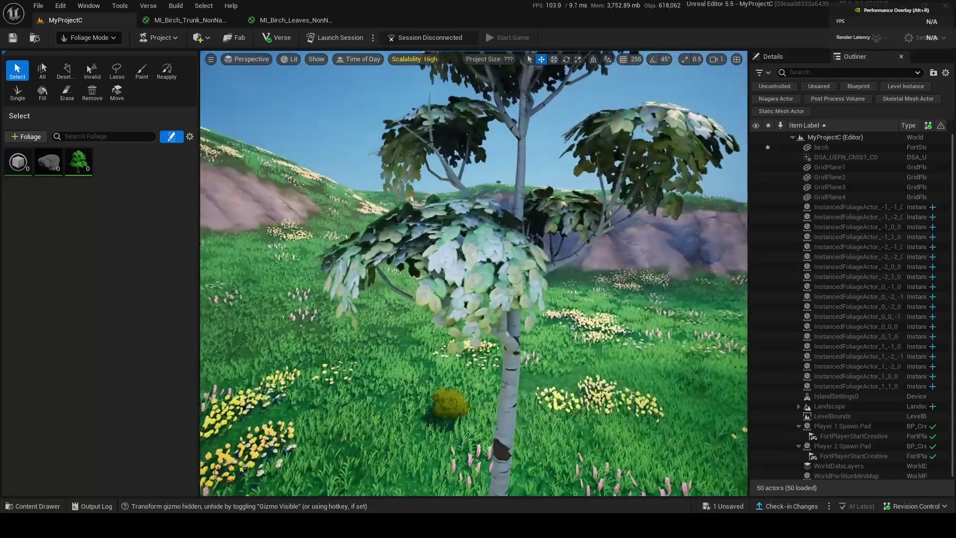
Set the constants feeding WindIntensity, WindWeight and AdditionalWPO to 0.1 each.
left_click(436, 273)
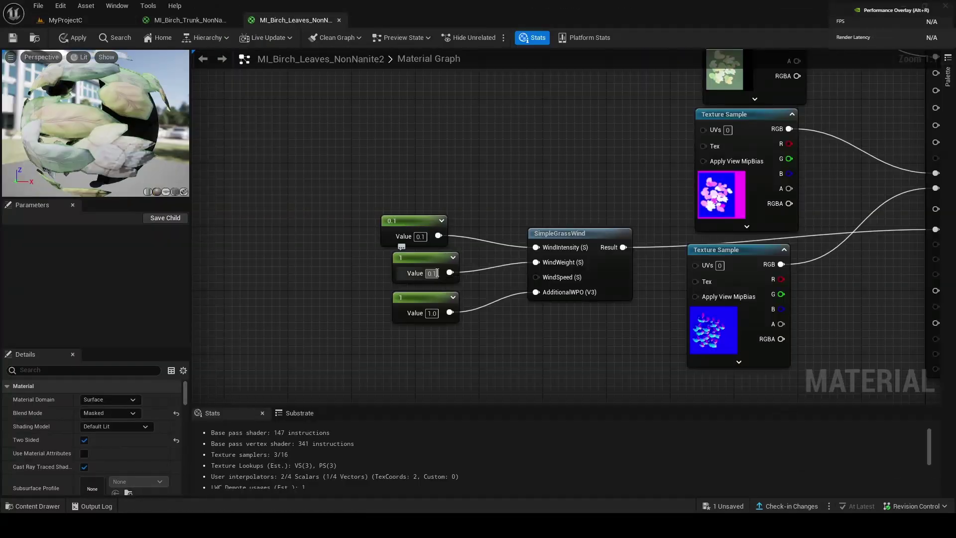
type("0.1")
key("Return")
left_click(432, 313)
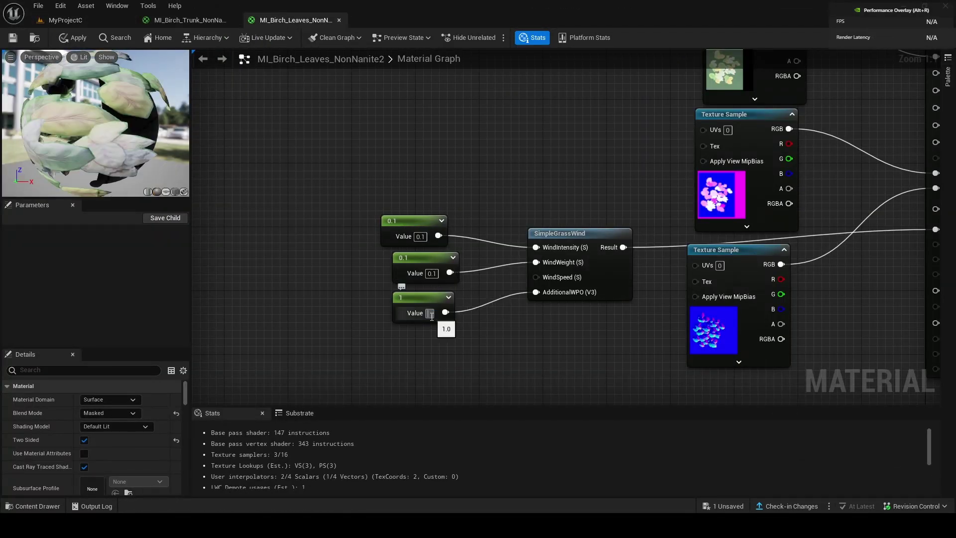
type("0.1")
key("Return")
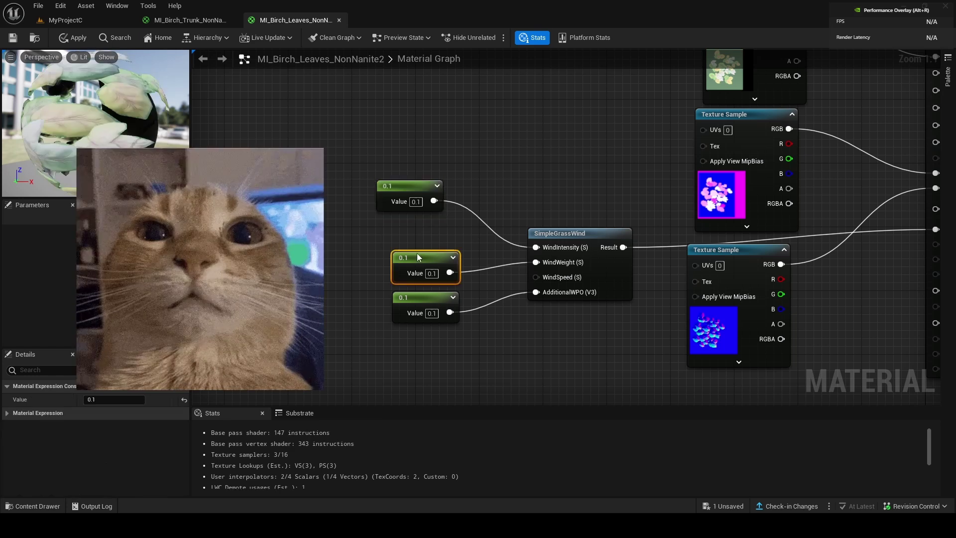
Add a Constant node with value 1 connected to SimpleGrassWind's WindSpeed and inspect the birch's motion in the level.
left_click(428, 267)
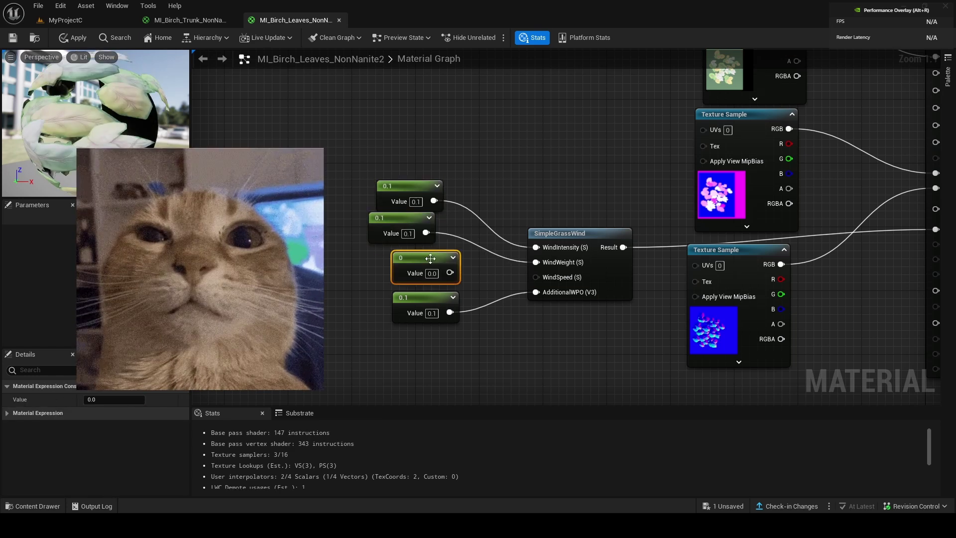
left_click_drag(450, 272, 542, 283)
left_click(135, 398)
type("1")
key("Return")
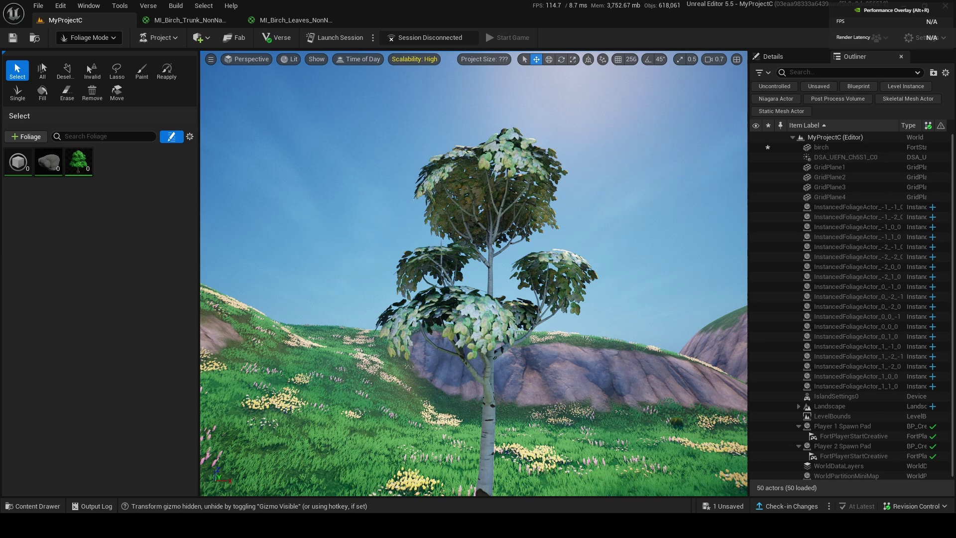
key("w")
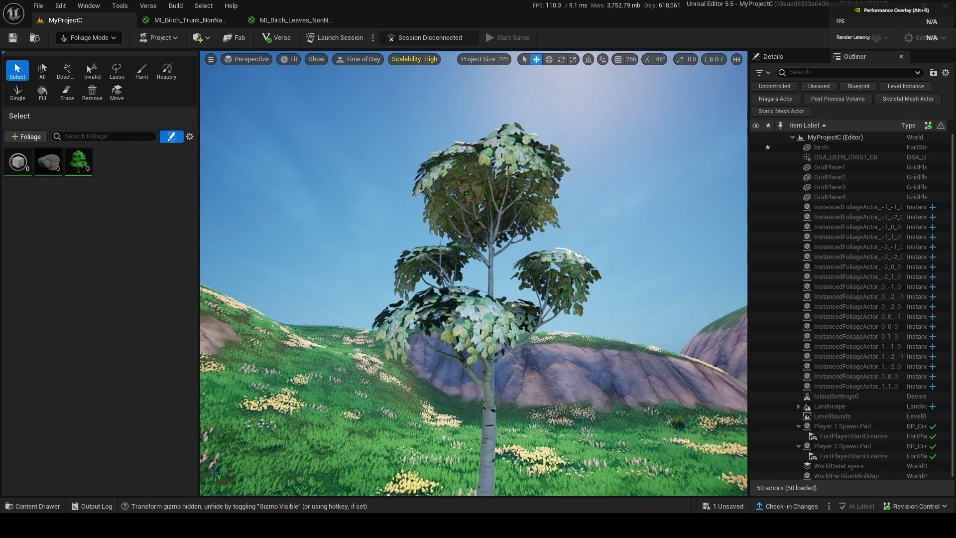
scroll(474, 274, "down", 5)
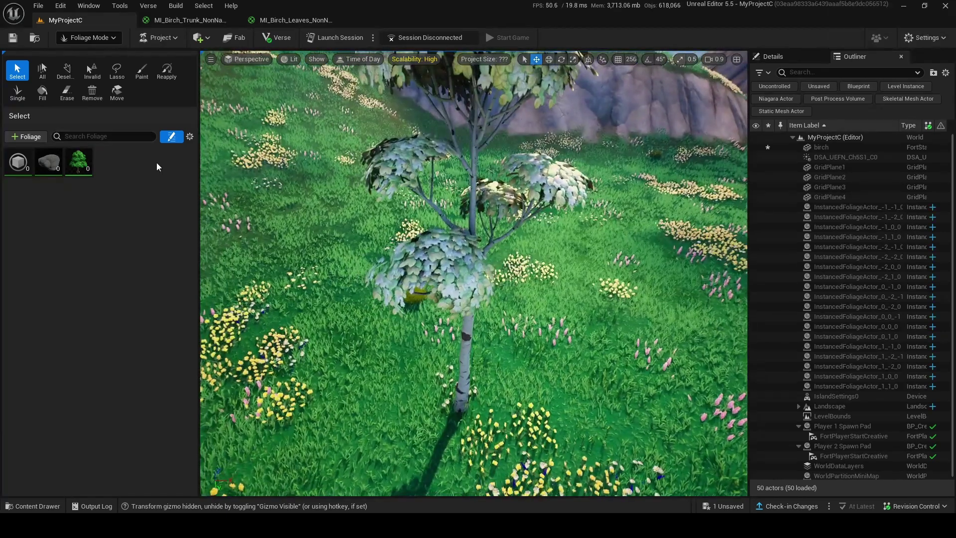
Clear the asset search and open the birch foliage type stored in the MyProjectC Content folder.
left_click(32, 506)
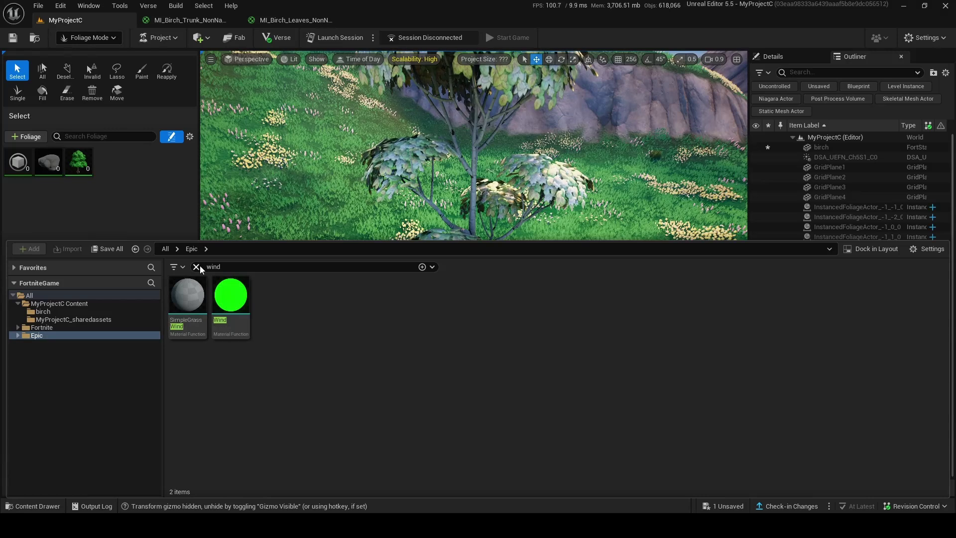
left_click(196, 267)
left_click(43, 311)
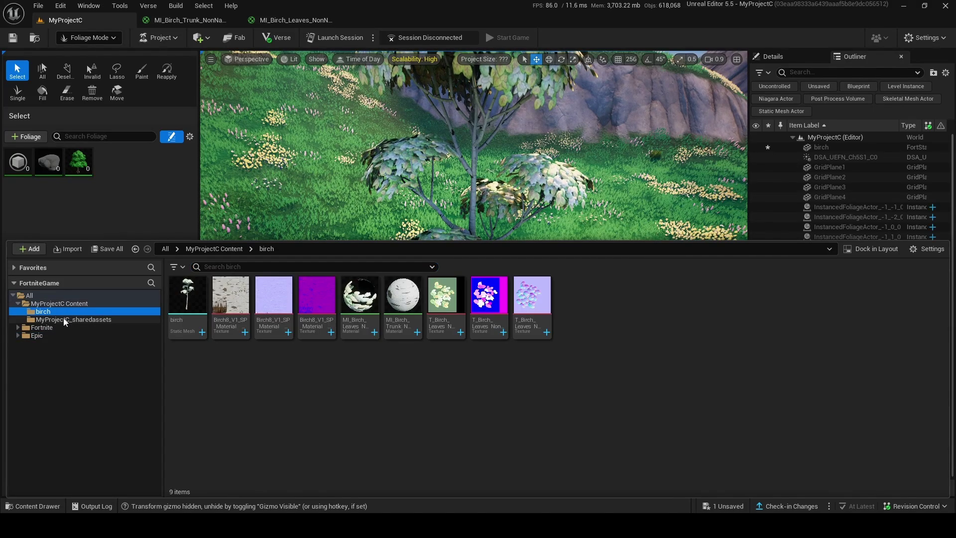
left_click(73, 320)
left_click(59, 303)
double_click(277, 319)
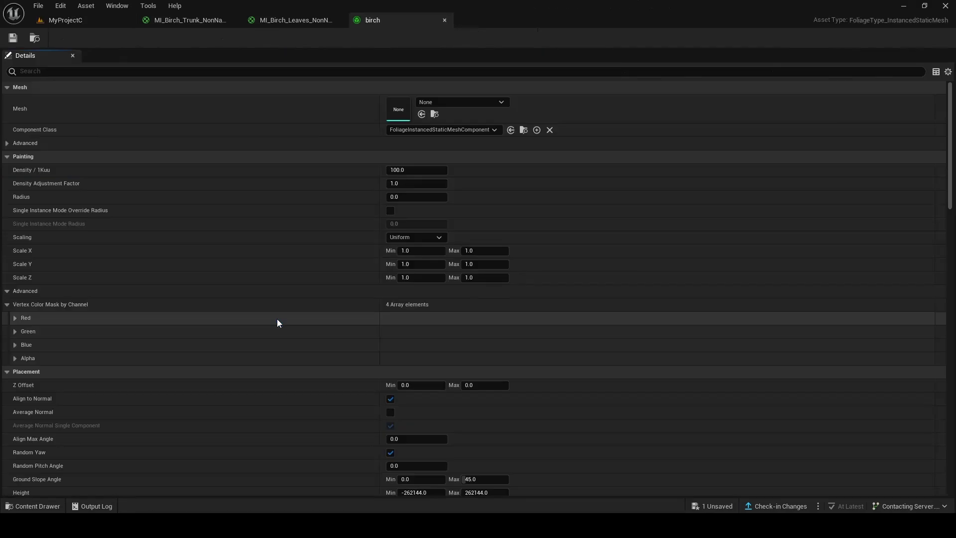
Assign the birch static mesh to the foliage type and save it.
left_click(440, 103)
left_click(478, 206)
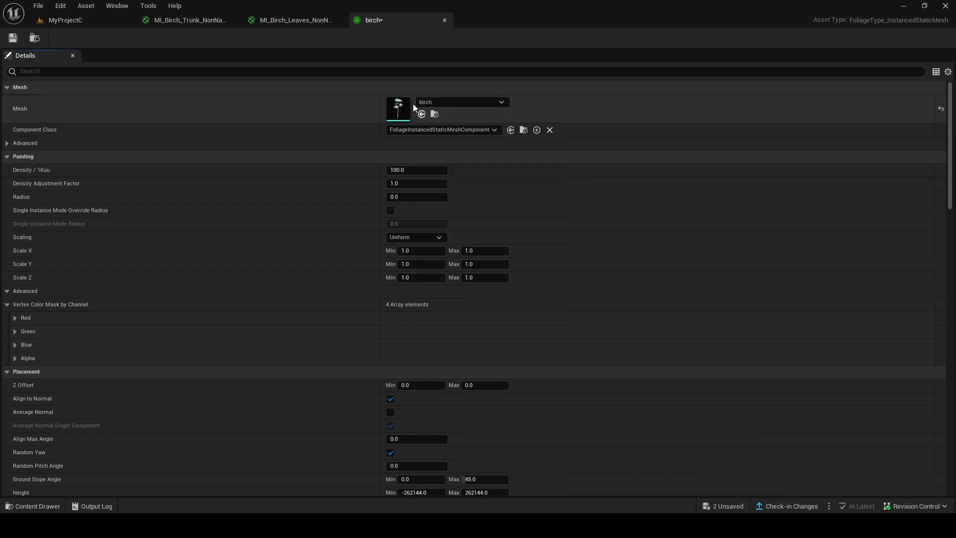
left_click(13, 39)
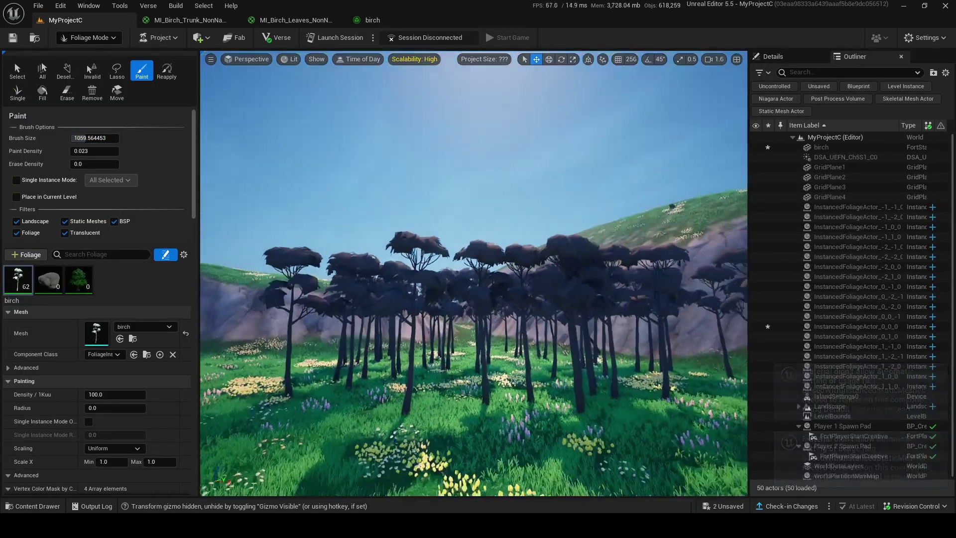
Inspect the painted birch trees in the level from several distances and angles.
key("w")
right_click_drag(473, 273, 398, 274)
scroll(474, 273, "down", 1)
key("w")
key("s")
mouse_move(480, 317)
right_mouse_down()
mouse_move(480, 284)
mouse_move(717, 338)
mouse_move(476, 317)
right_mouse_up()
scroll(480, 318, "up", 1)
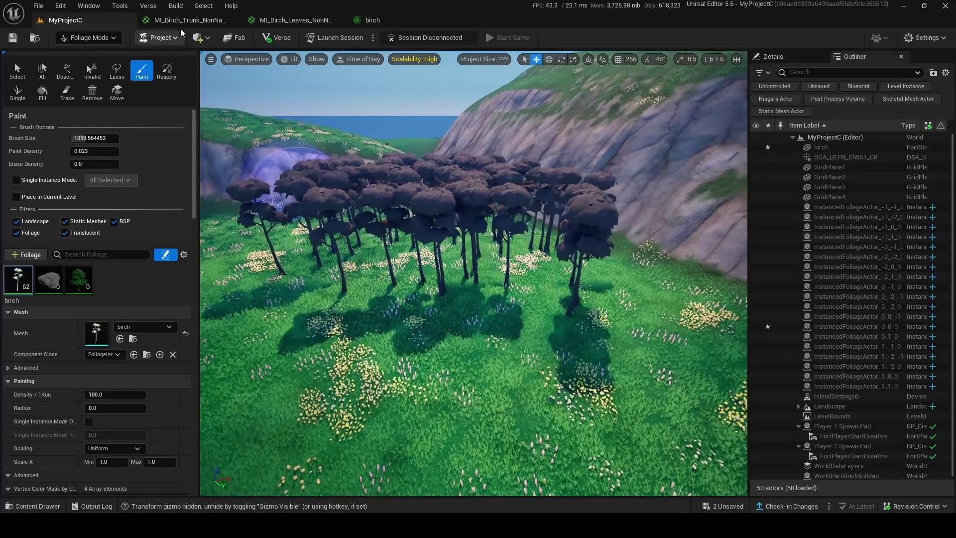
Enable Used with Instanced Static Meshes on the MI_Birch_Trunk_NonNanite2 material and apply the change.
left_click(184, 20)
scroll(537, 306, "down", 2)
left_click(631, 227)
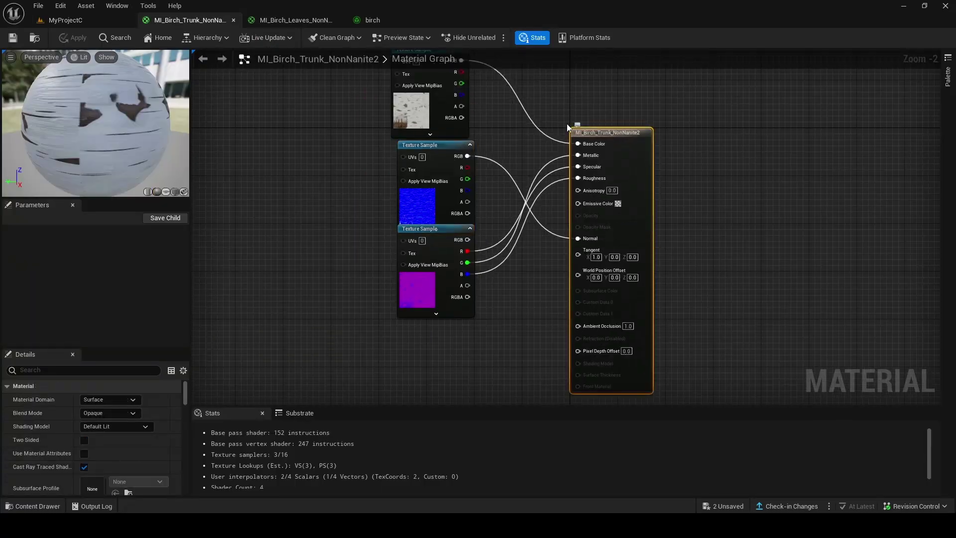
left_click(48, 371)
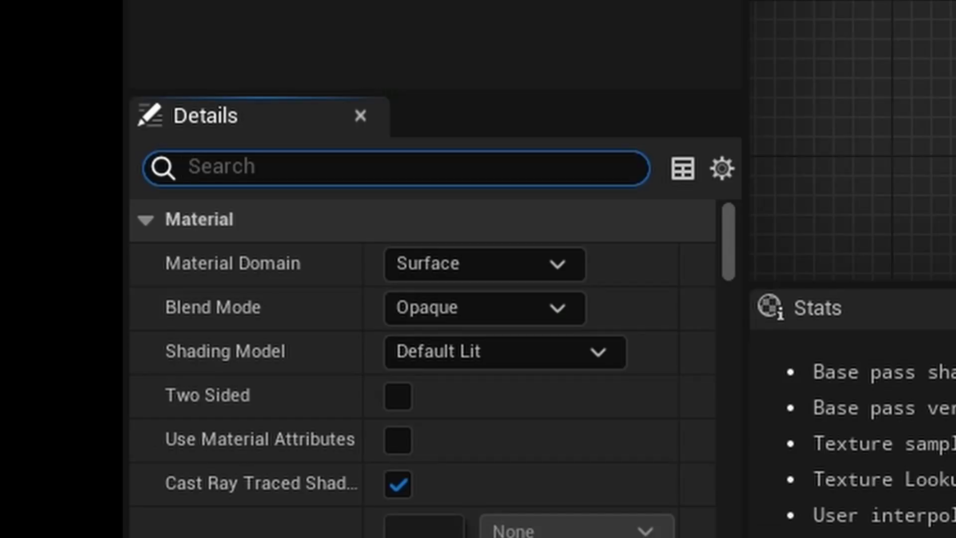
type("instance")
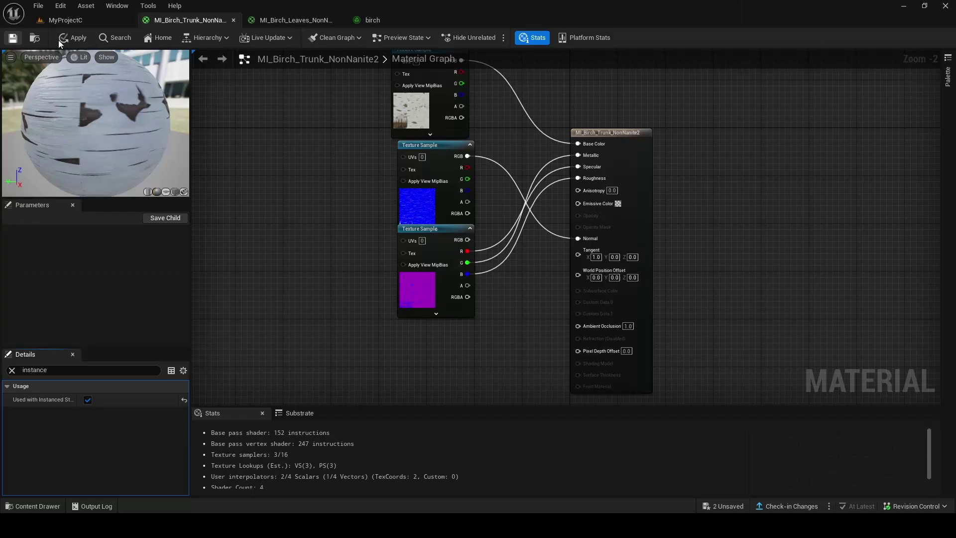
left_click(78, 38)
Enable Used with Instanced Static Meshes on the MI_Birch_Leaves_NonNanite2 material, save it and check the painted birches in the level.
left_click(296, 20)
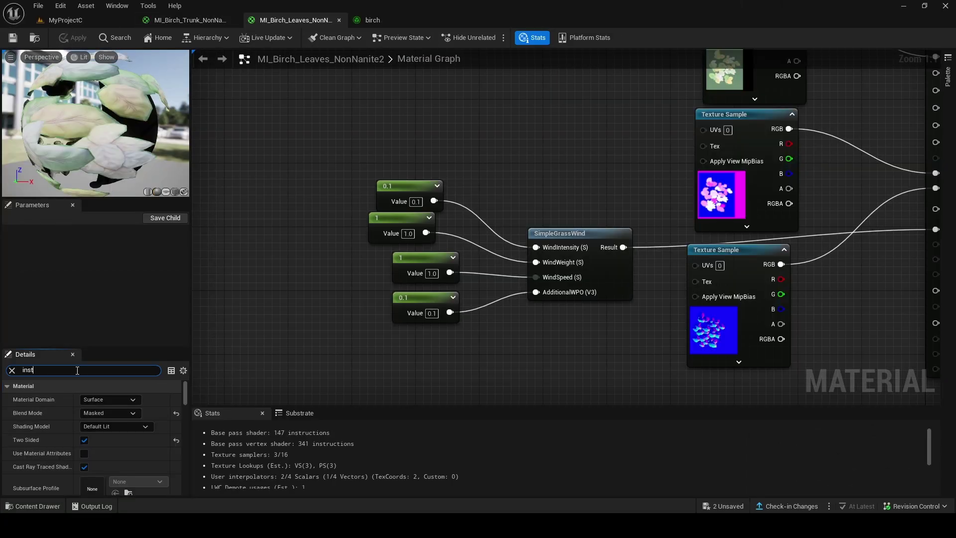
left_click(12, 38)
left_click(67, 21)
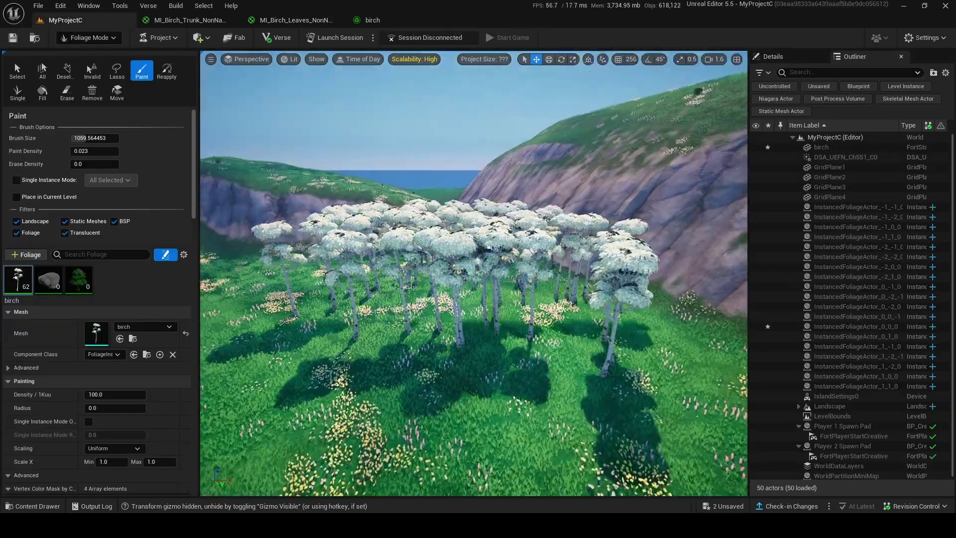
key("w")
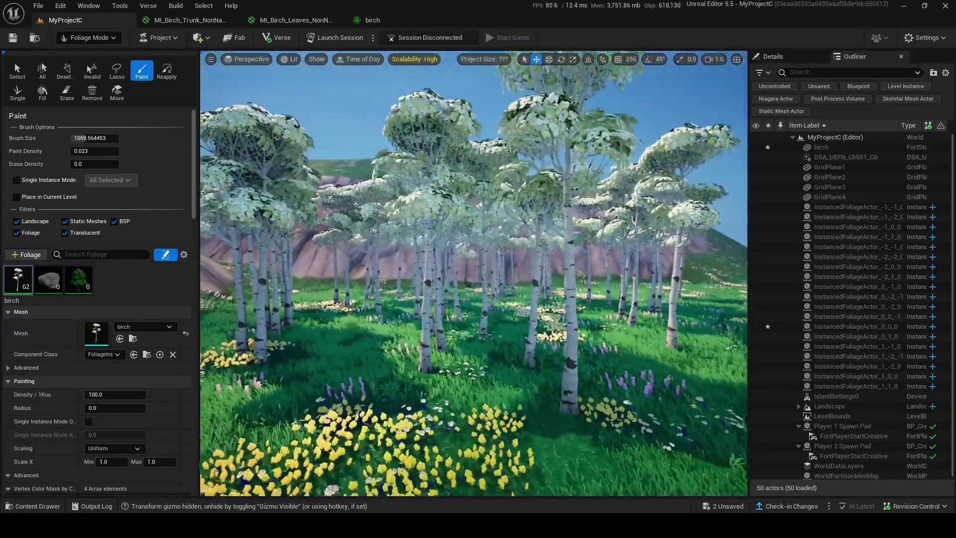